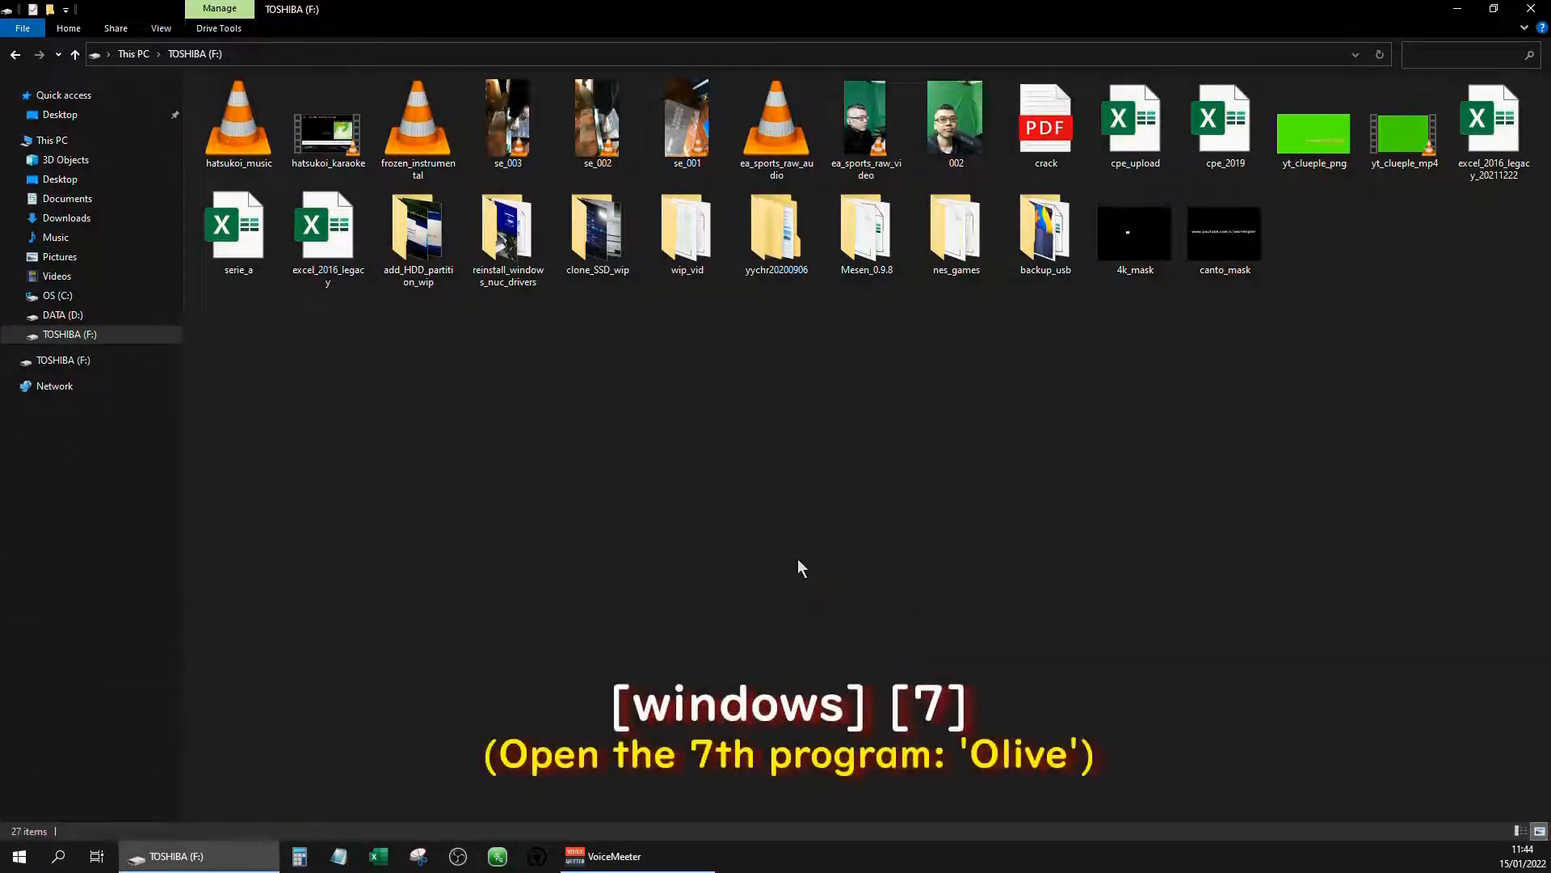
Launch Olive and open the project file olive.ove from the DATA (D:) drive
key(super+7)
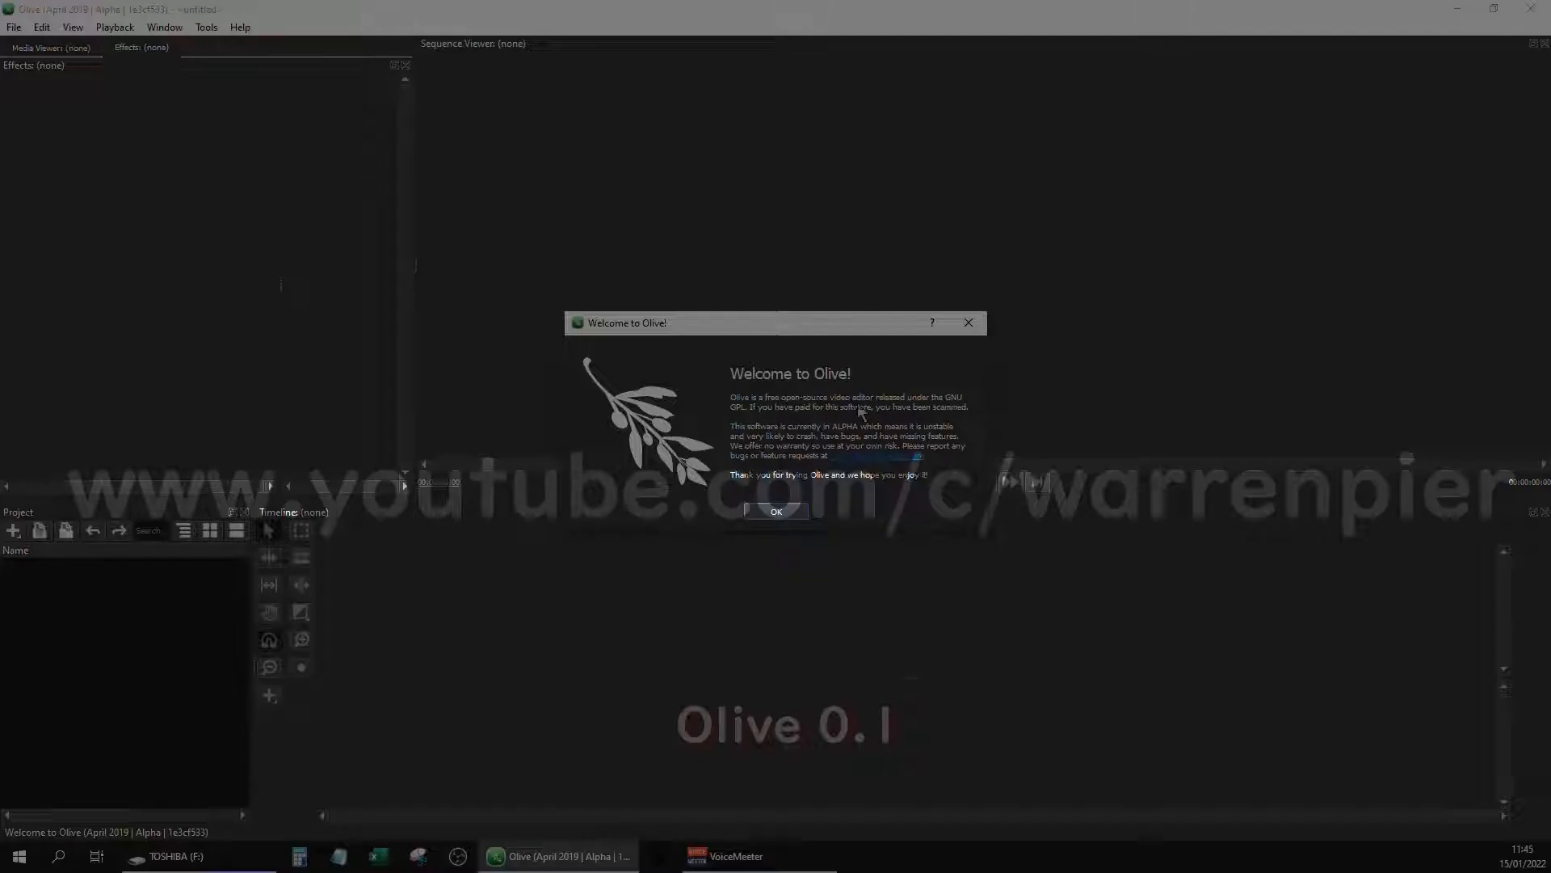
click(777, 511)
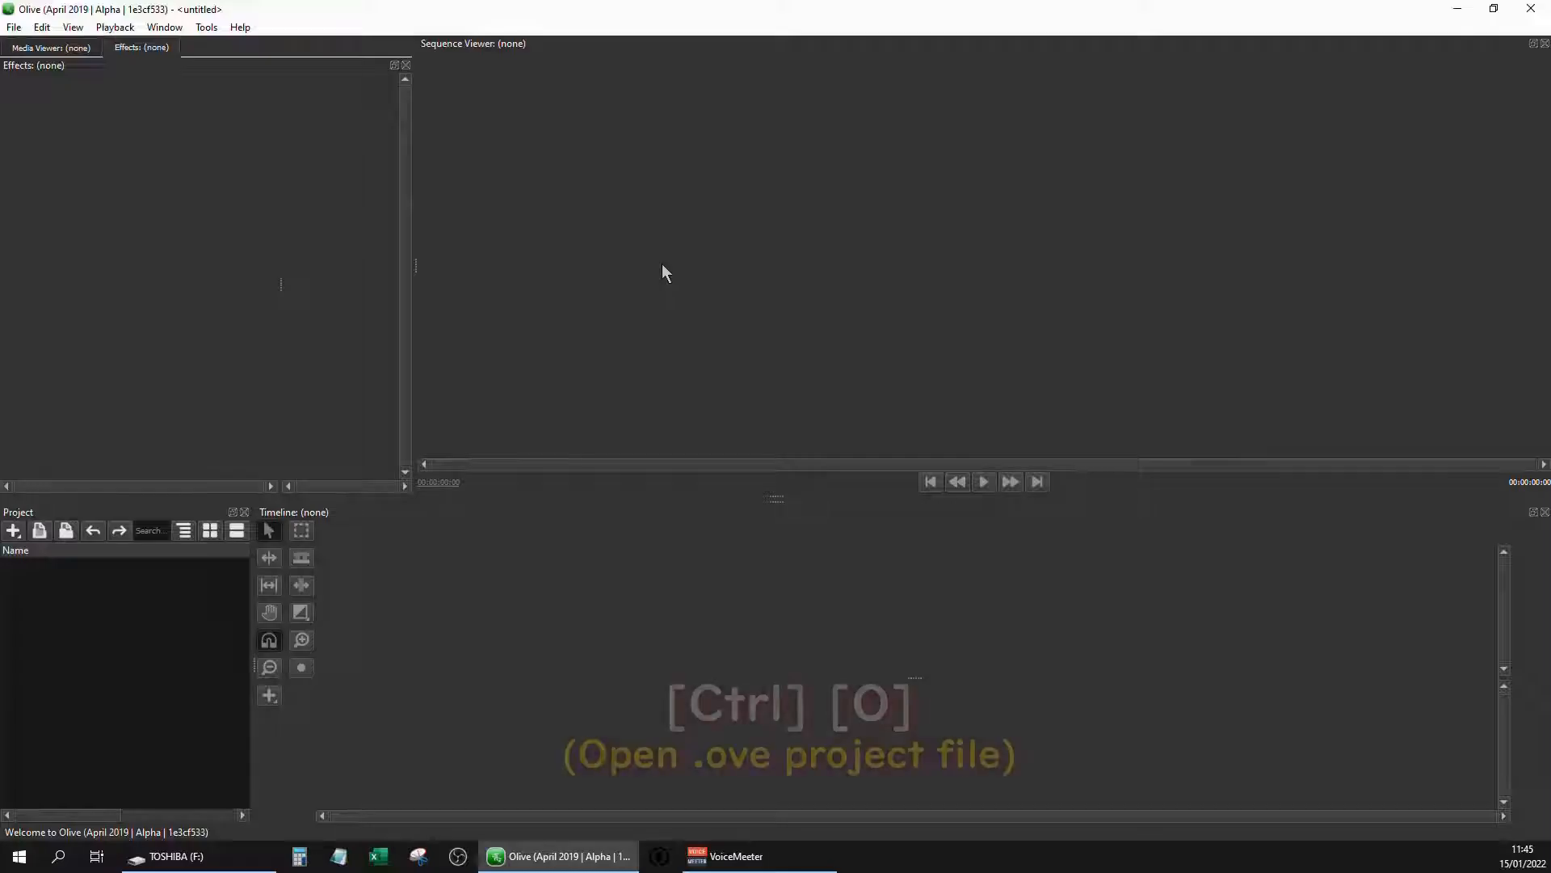
key(ctrl+o)
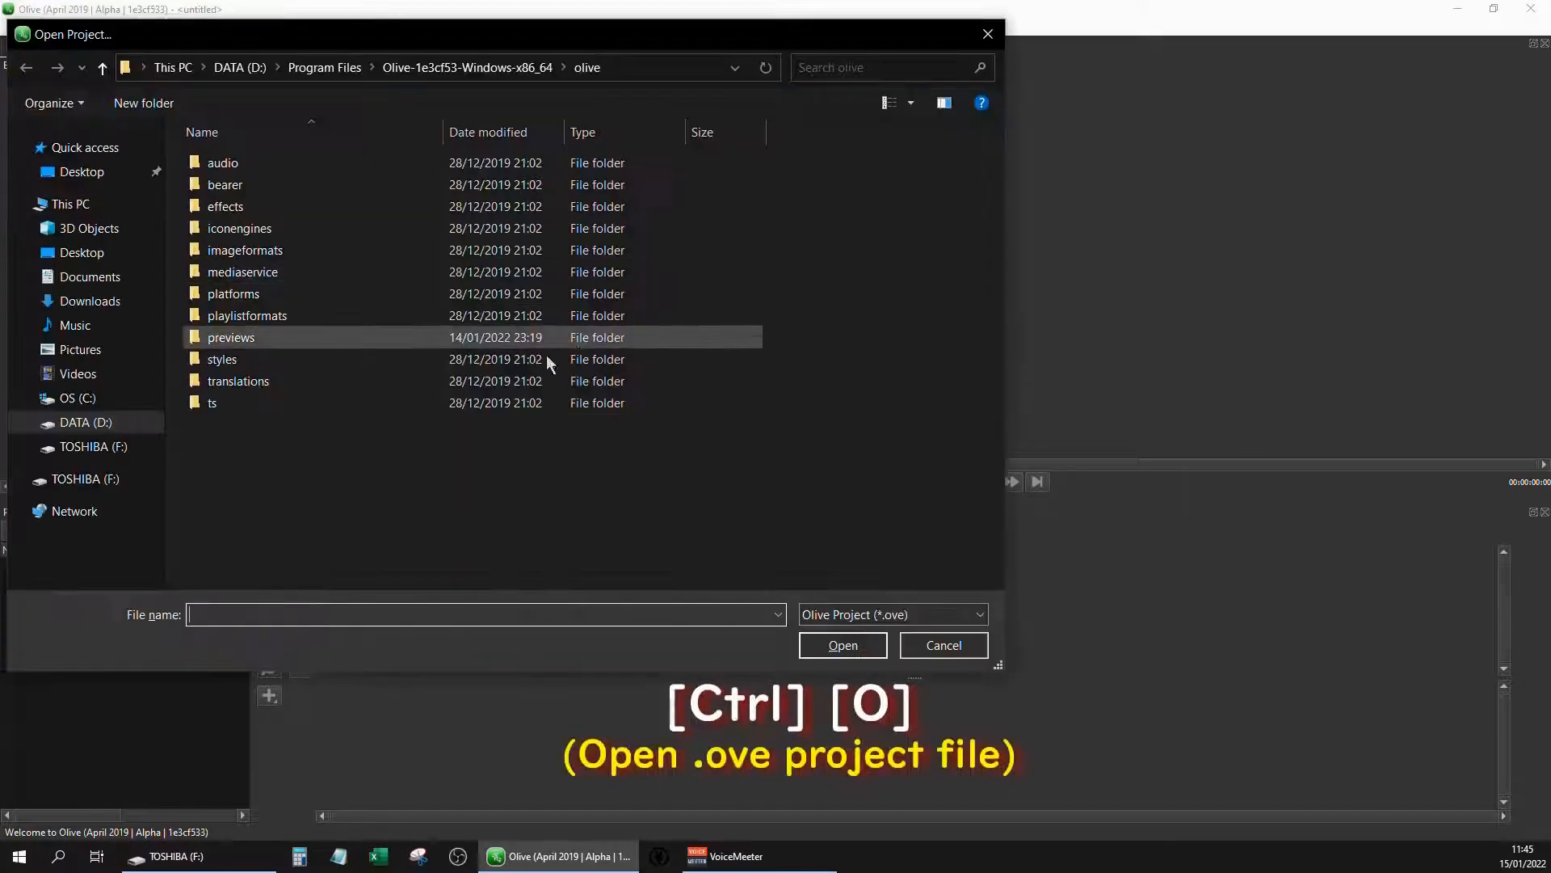
click(111, 426)
click(538, 478)
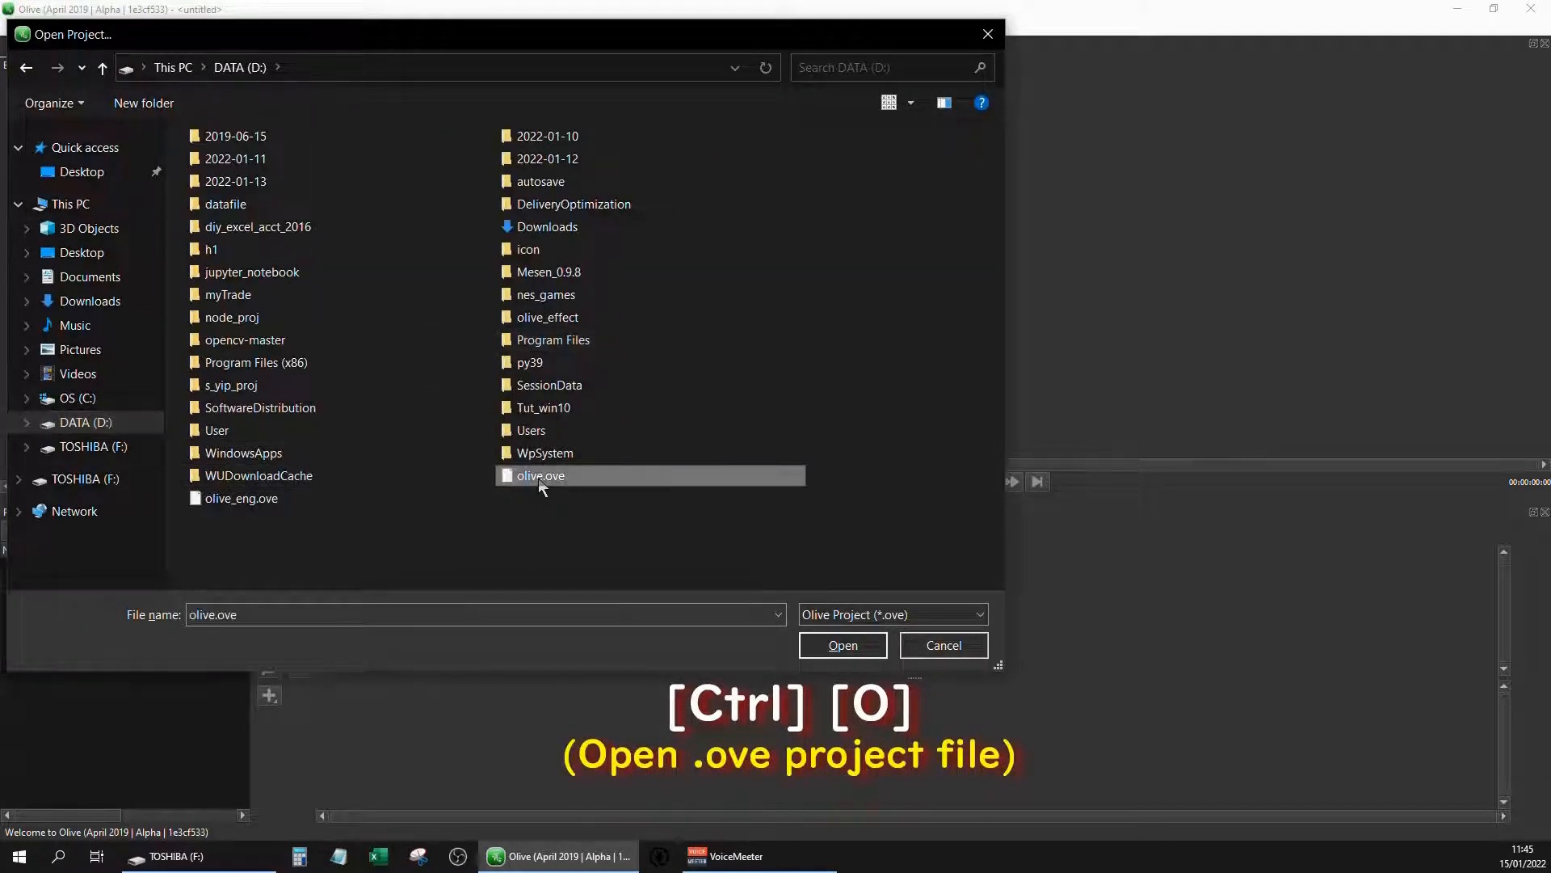
click(845, 647)
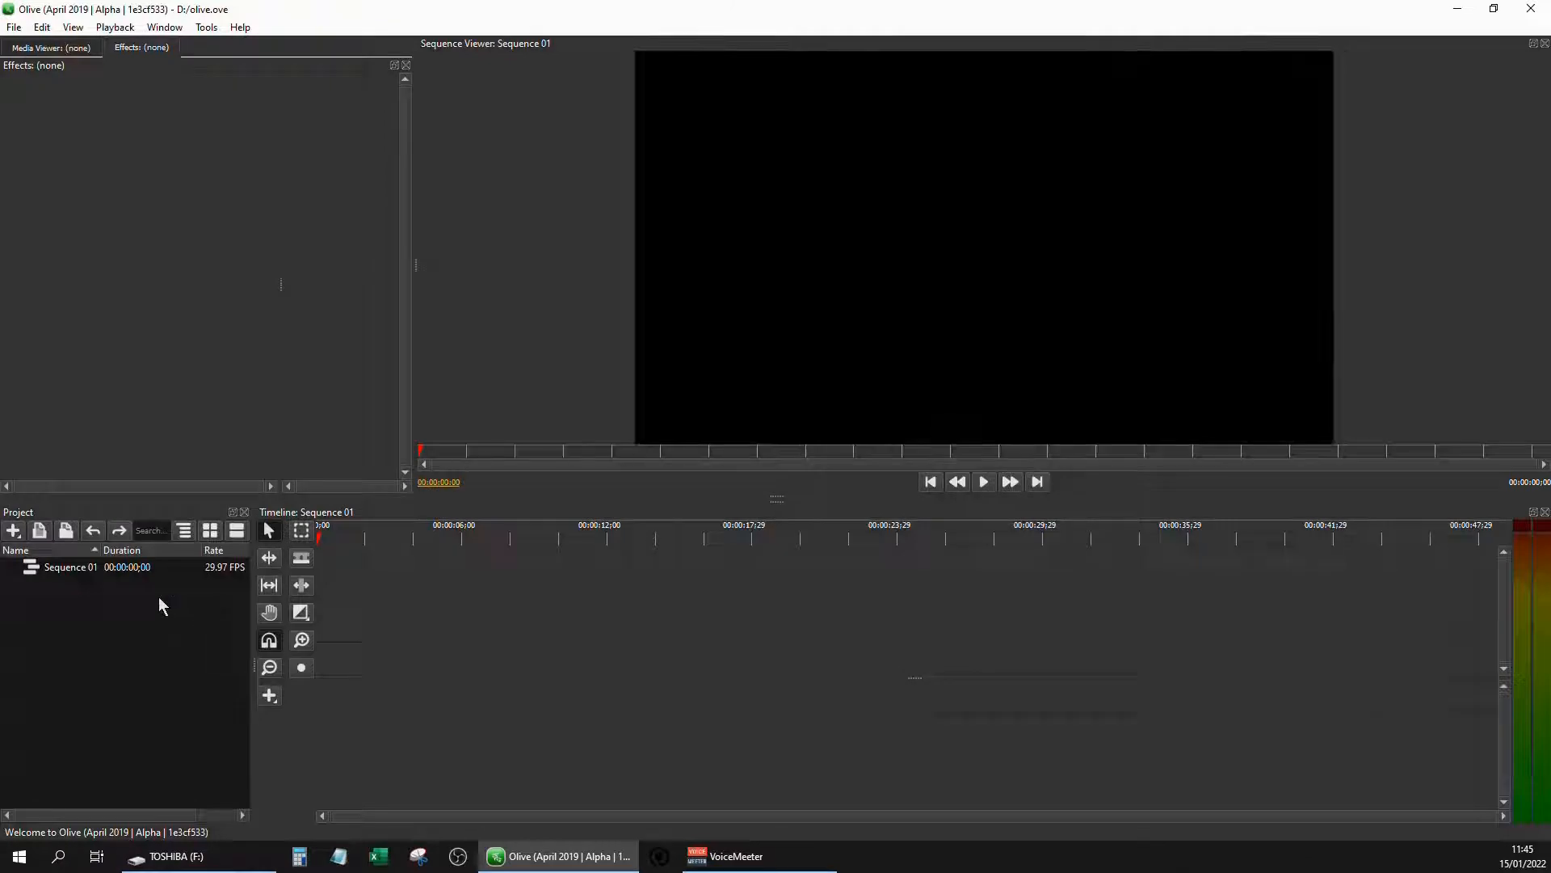
Replace the existing Sequence 01 with a new timeline sequence built from ea_sports_raw_video, imported from the TOSHIBA (F:) drive
key(Delete)
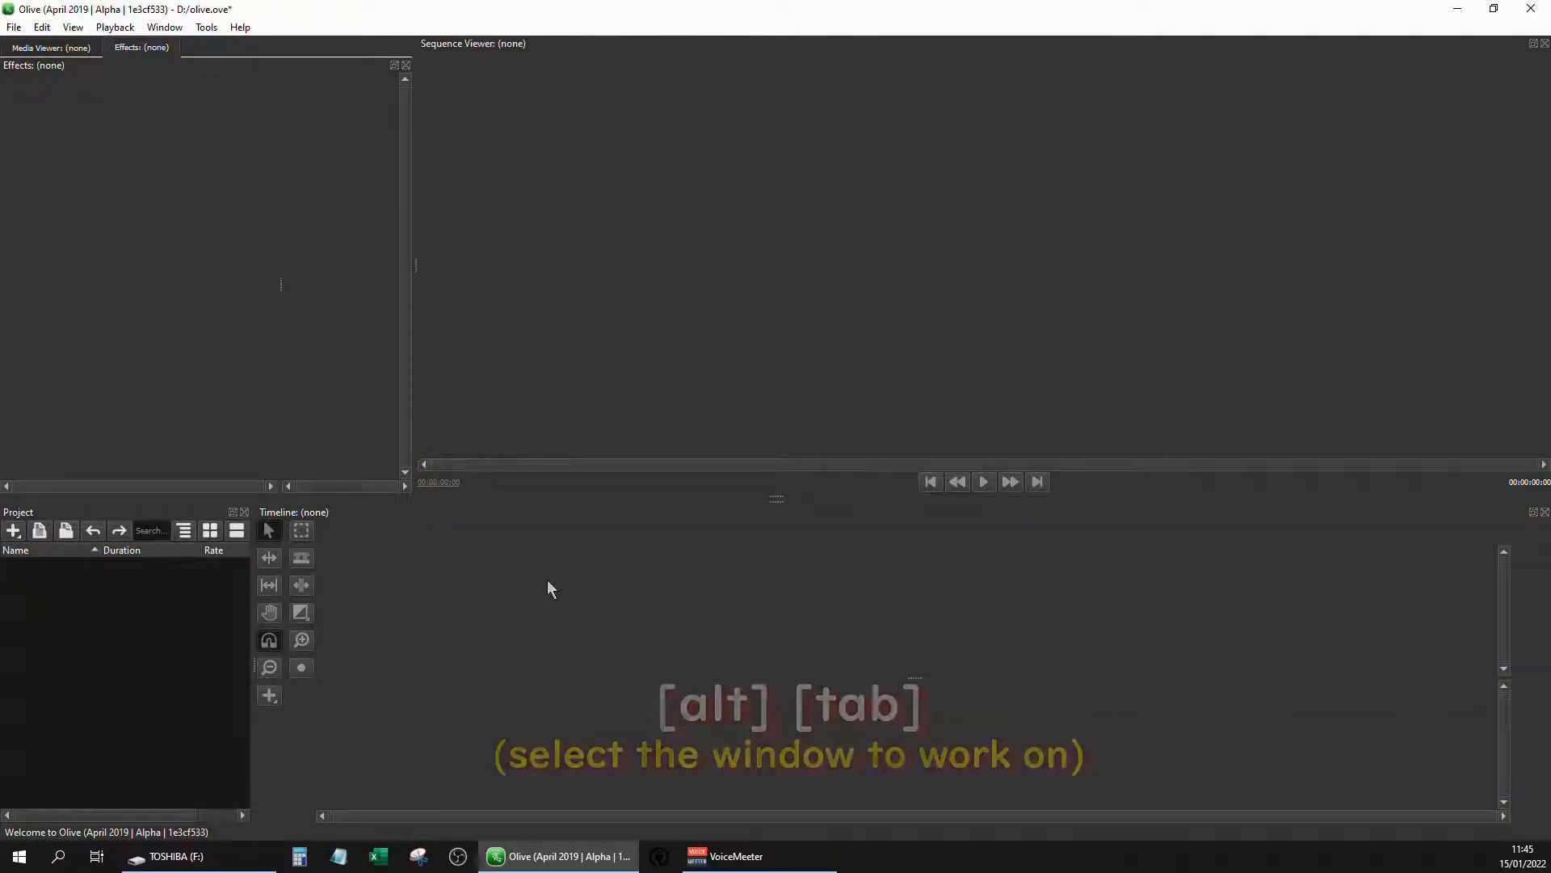
key(alt+Tab)
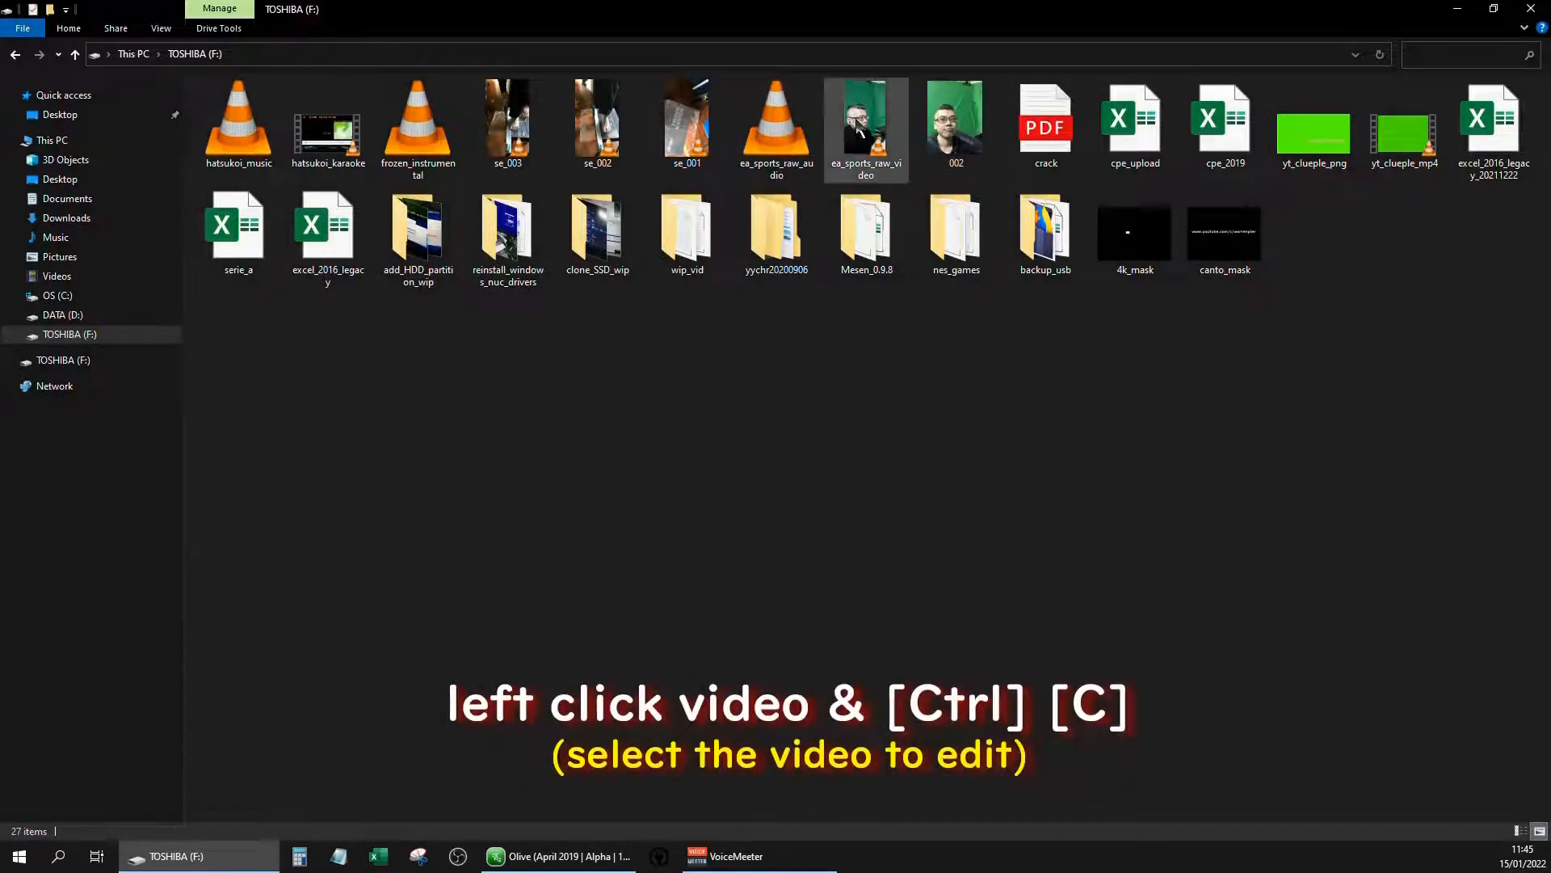
drag(812, 24, 975, 50)
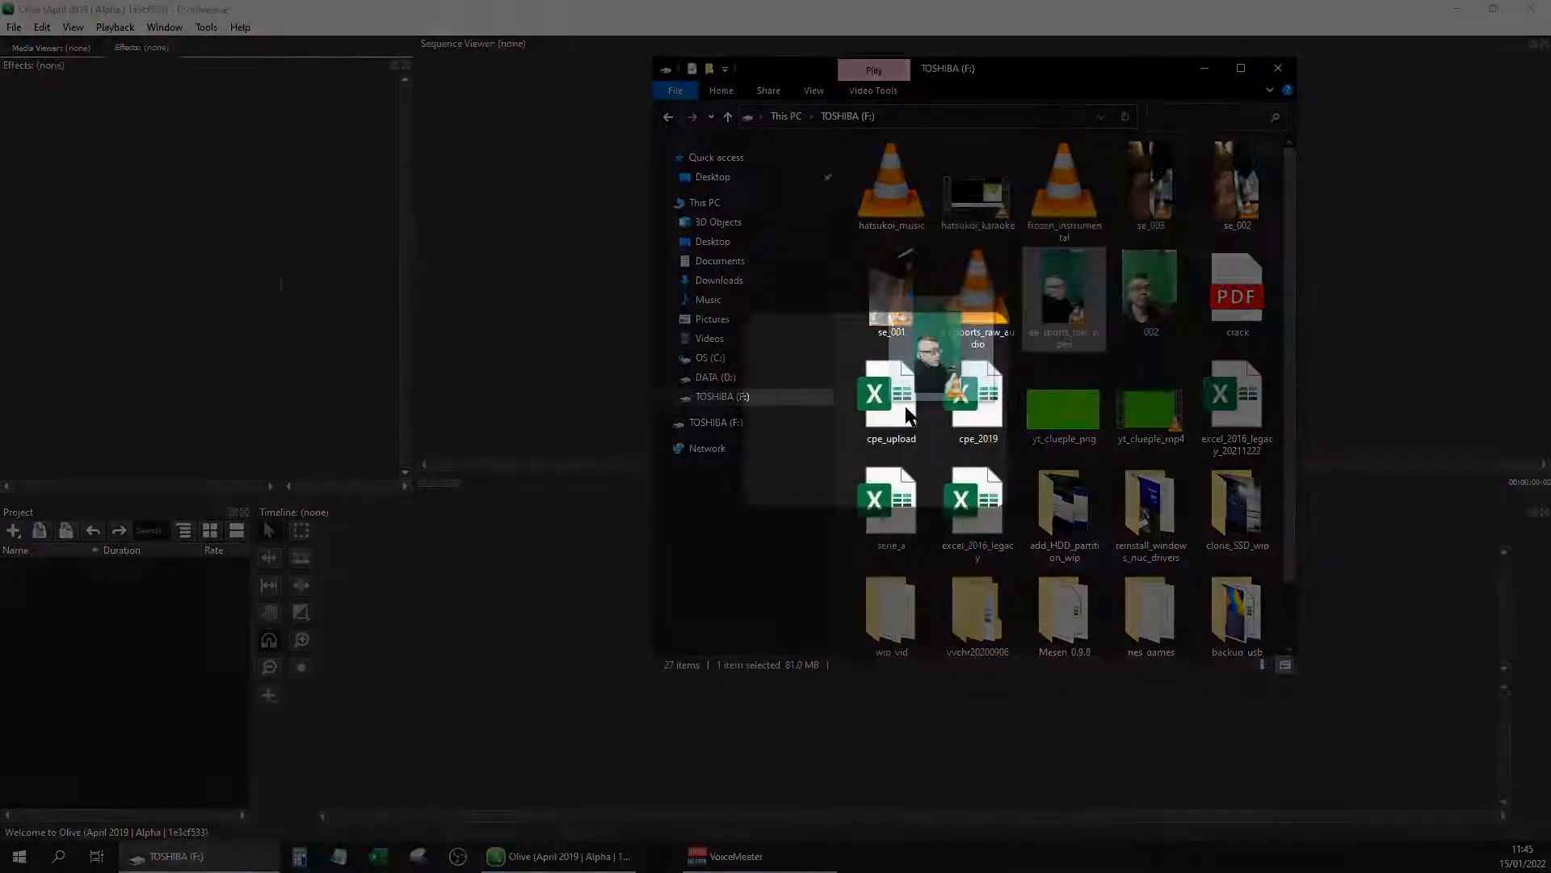
drag(71, 566, 436, 647)
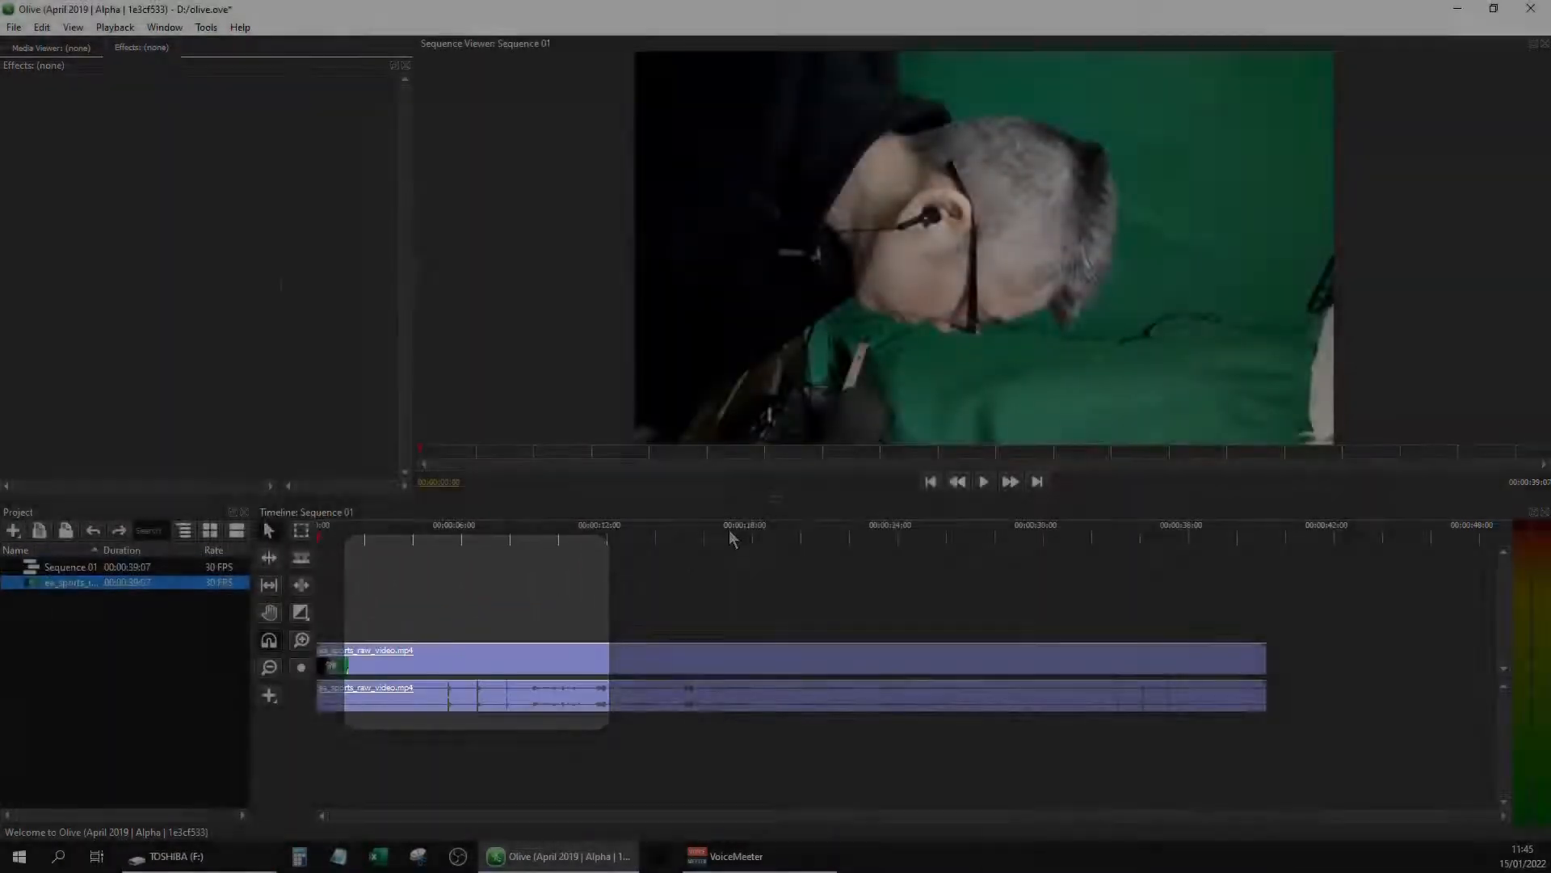
Scrub through the opening of the clip and park the playhead at 00:00:08:26
drag(513, 540, 632, 540)
click(499, 540)
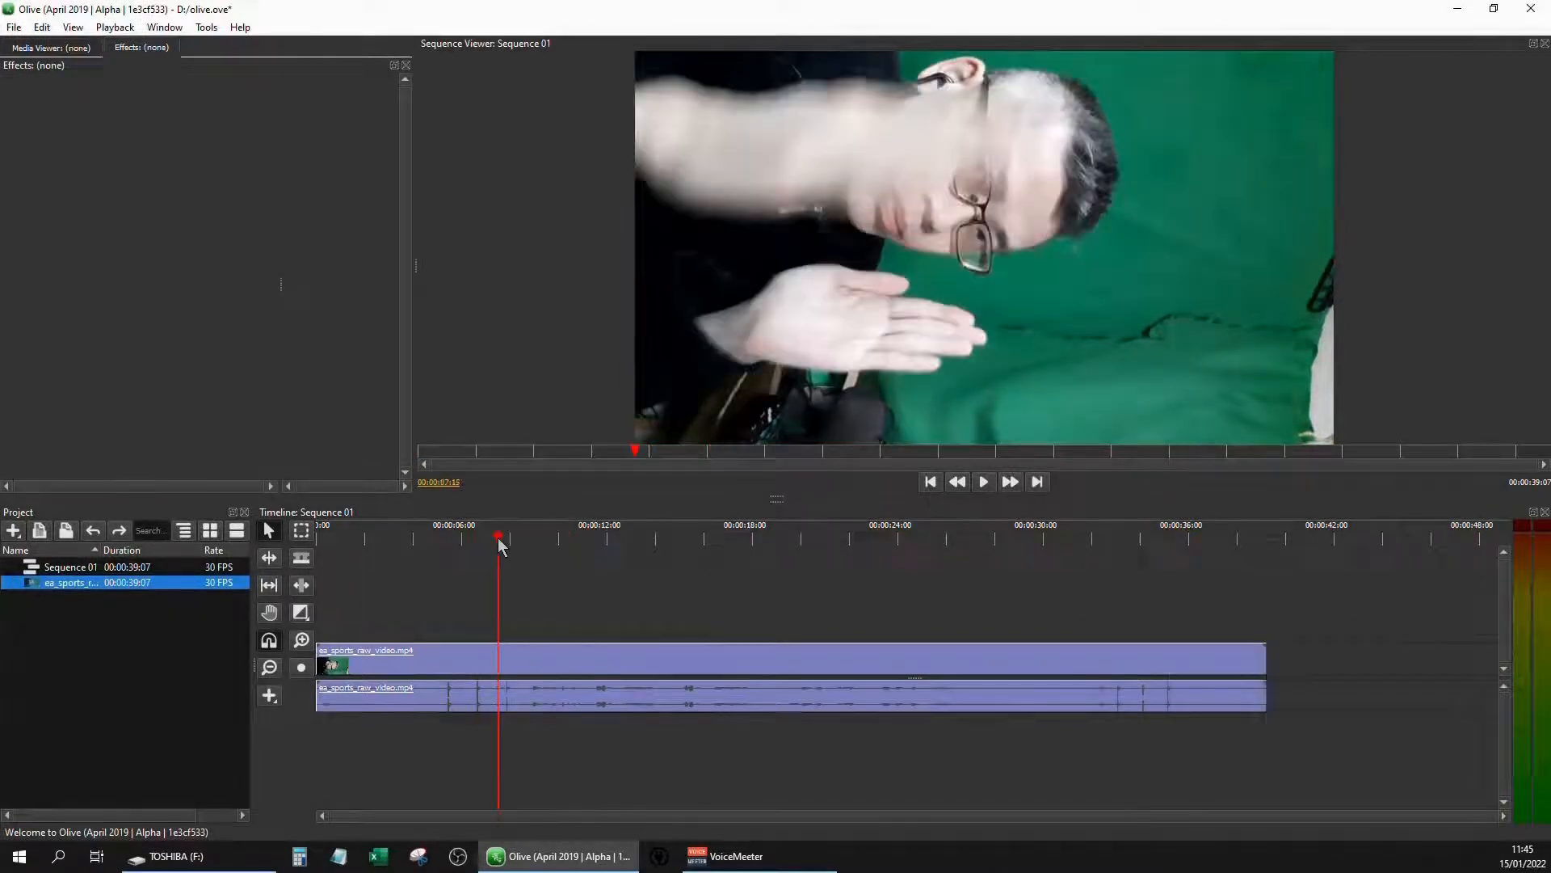
drag(498, 540, 538, 540)
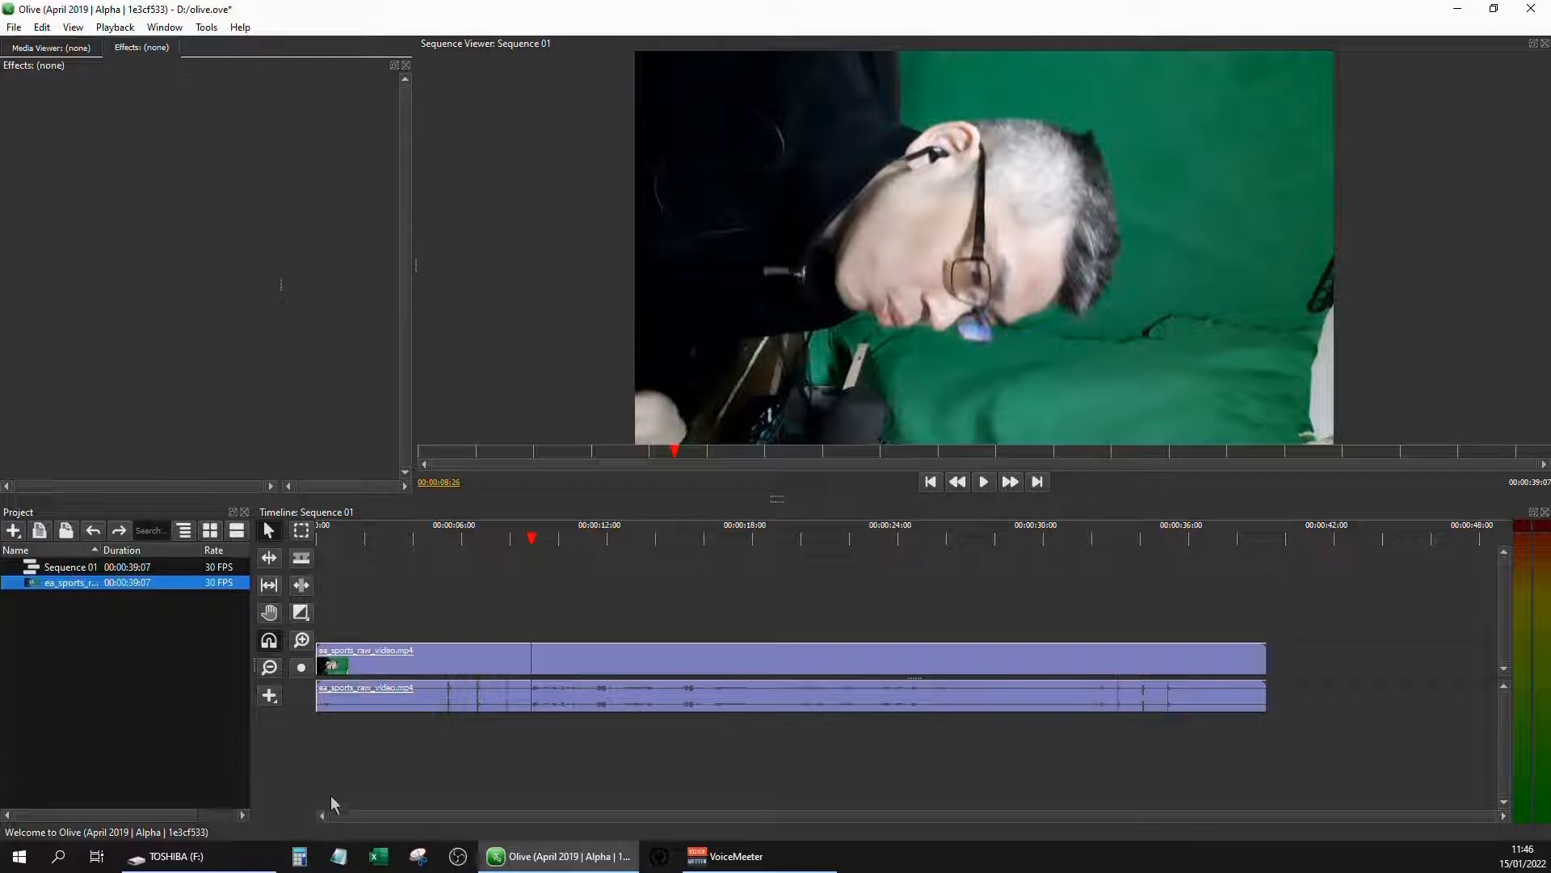
Open the 4k_mask image from the TOSHIBA (F:) drive in Paint for editing
key(alt+Tab)
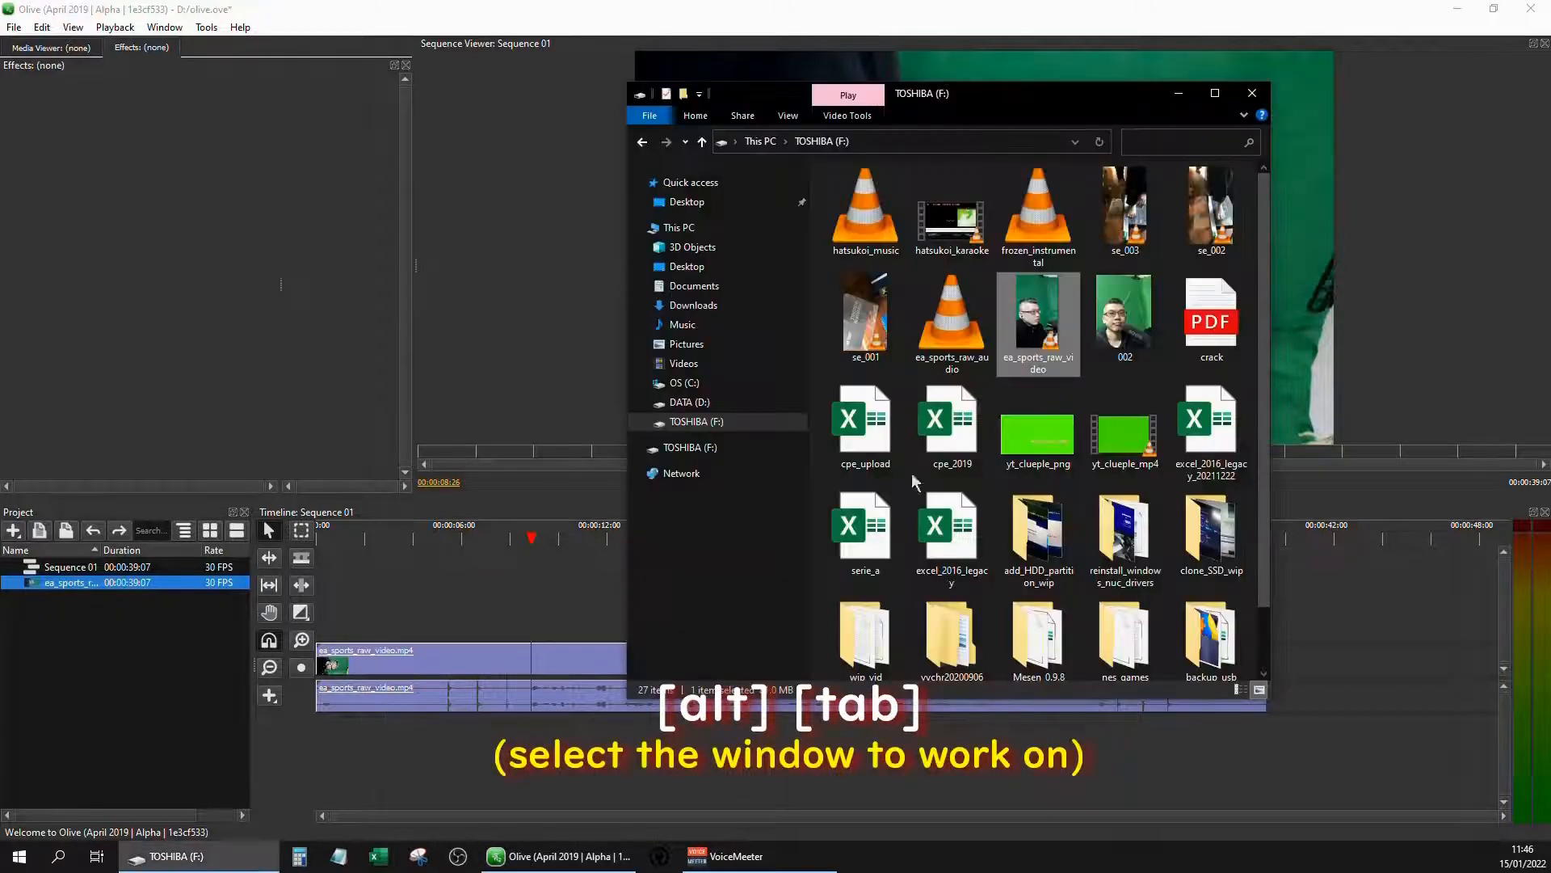
scroll(863, 580, down, 1)
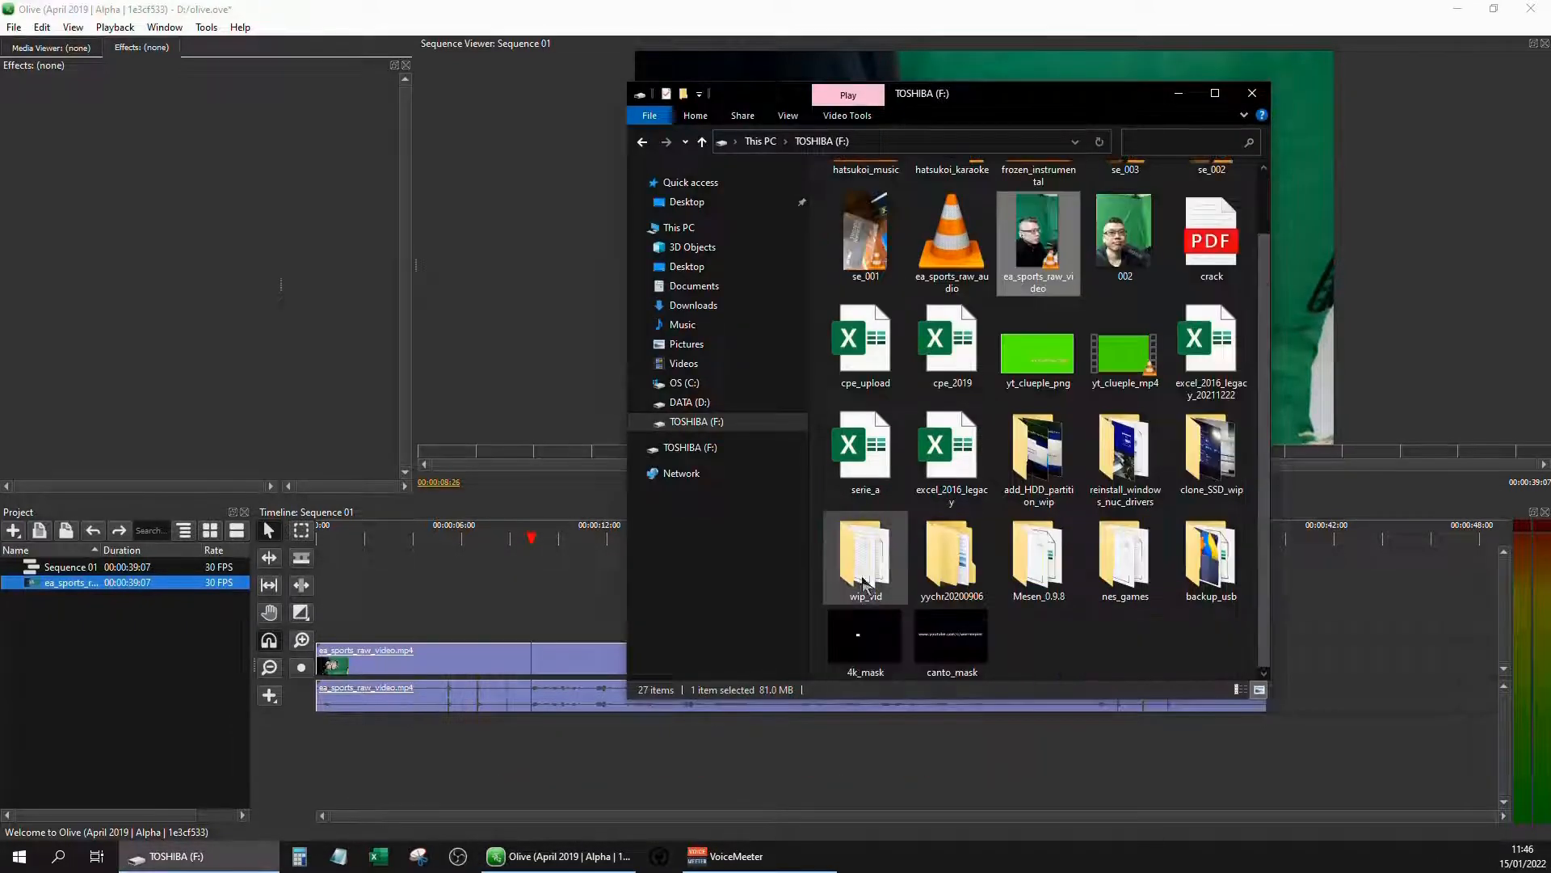
click(852, 647)
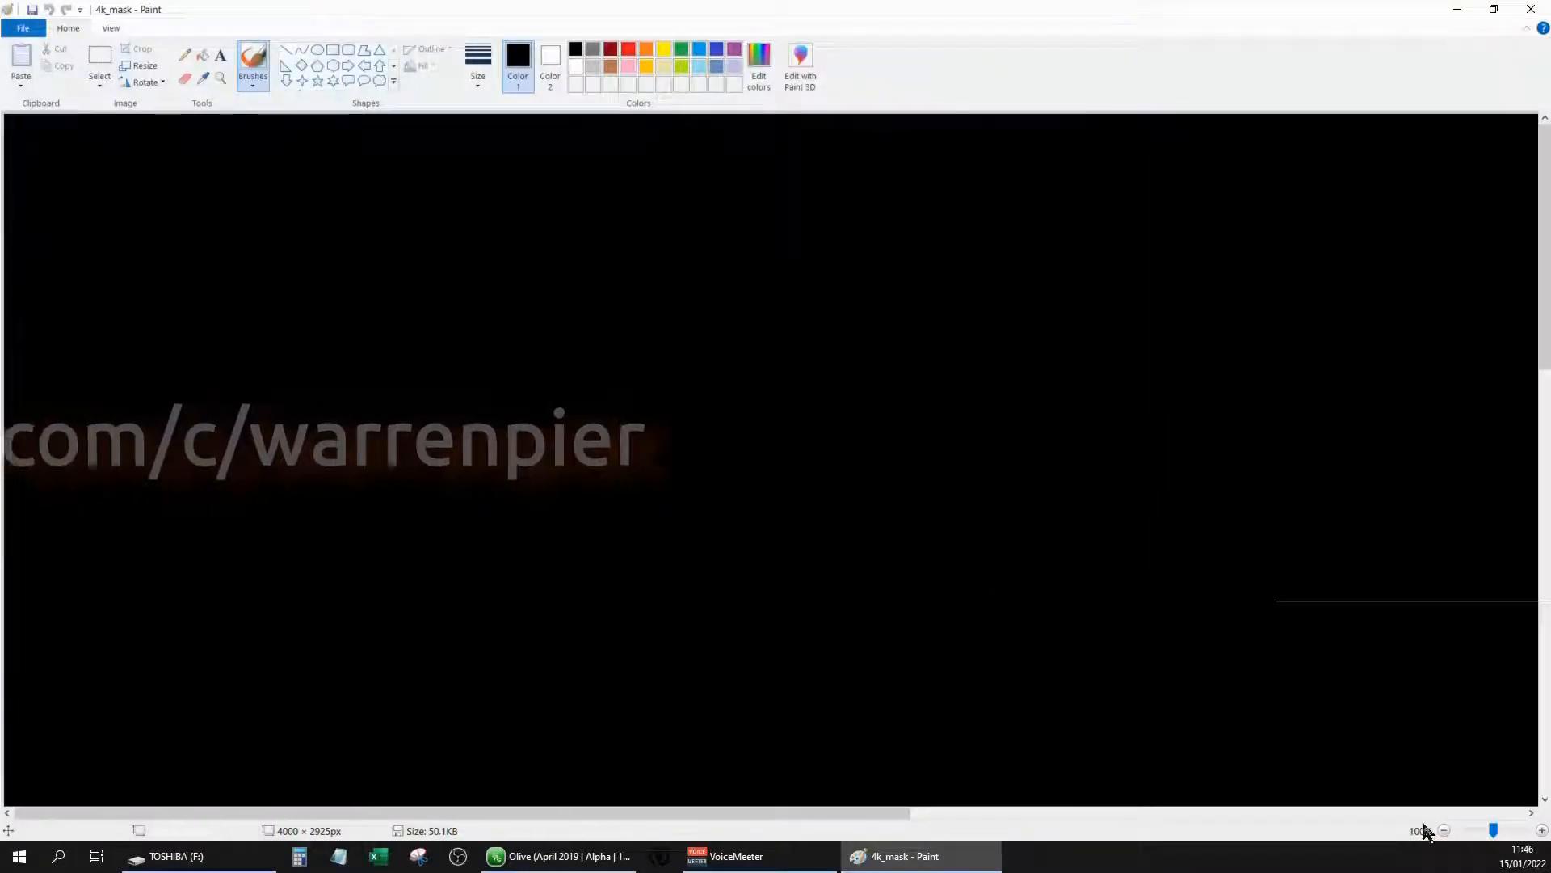
Erase the old white rectangle by filling the background white and the whole canvas black
click(202, 55)
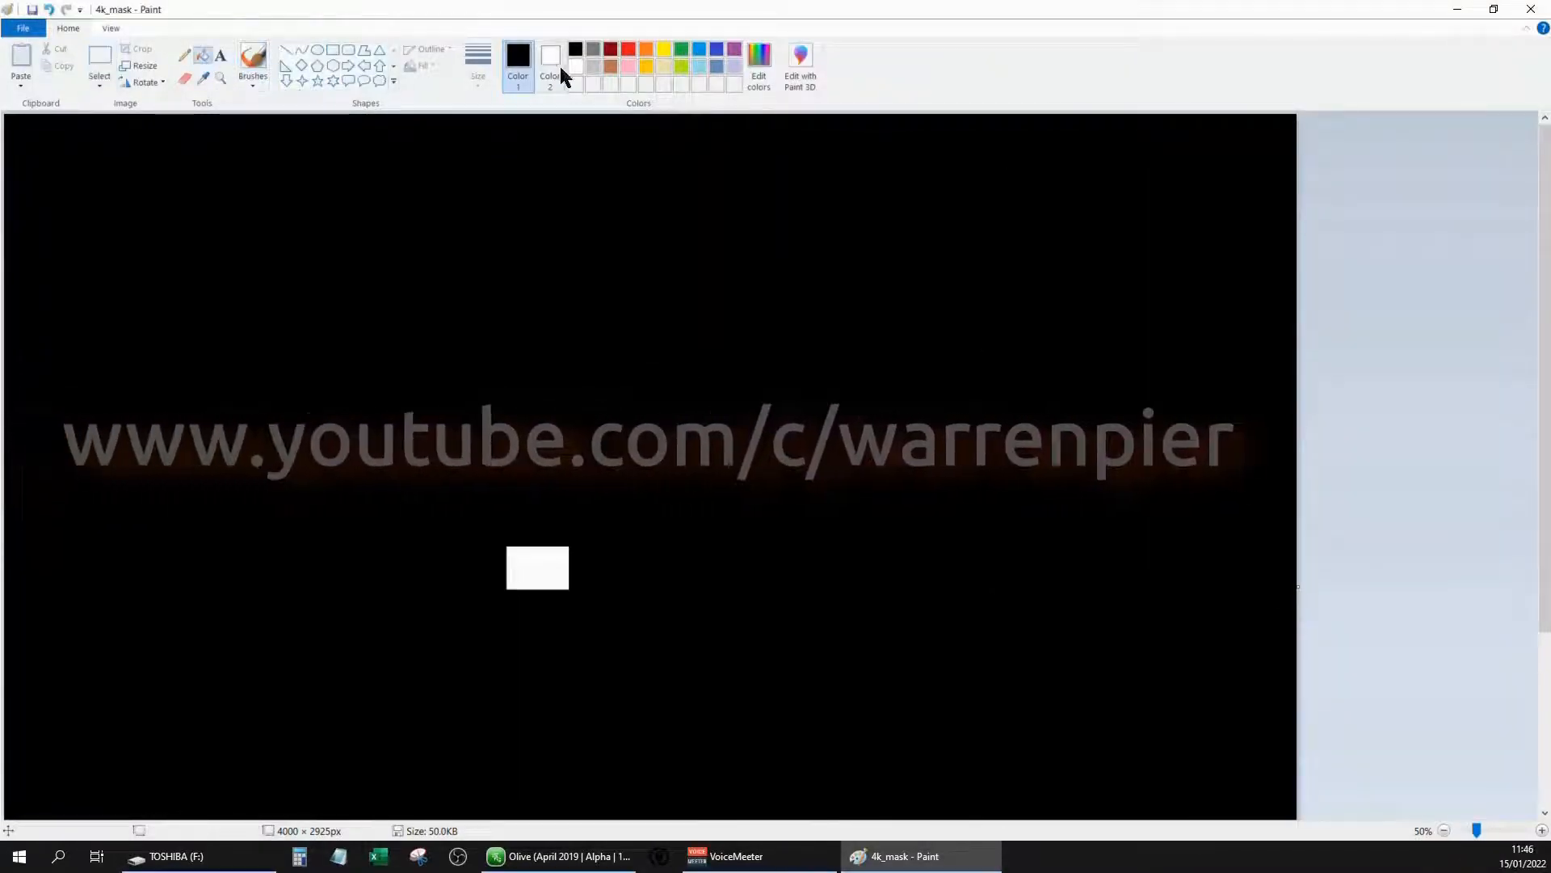
click(571, 66)
click(433, 226)
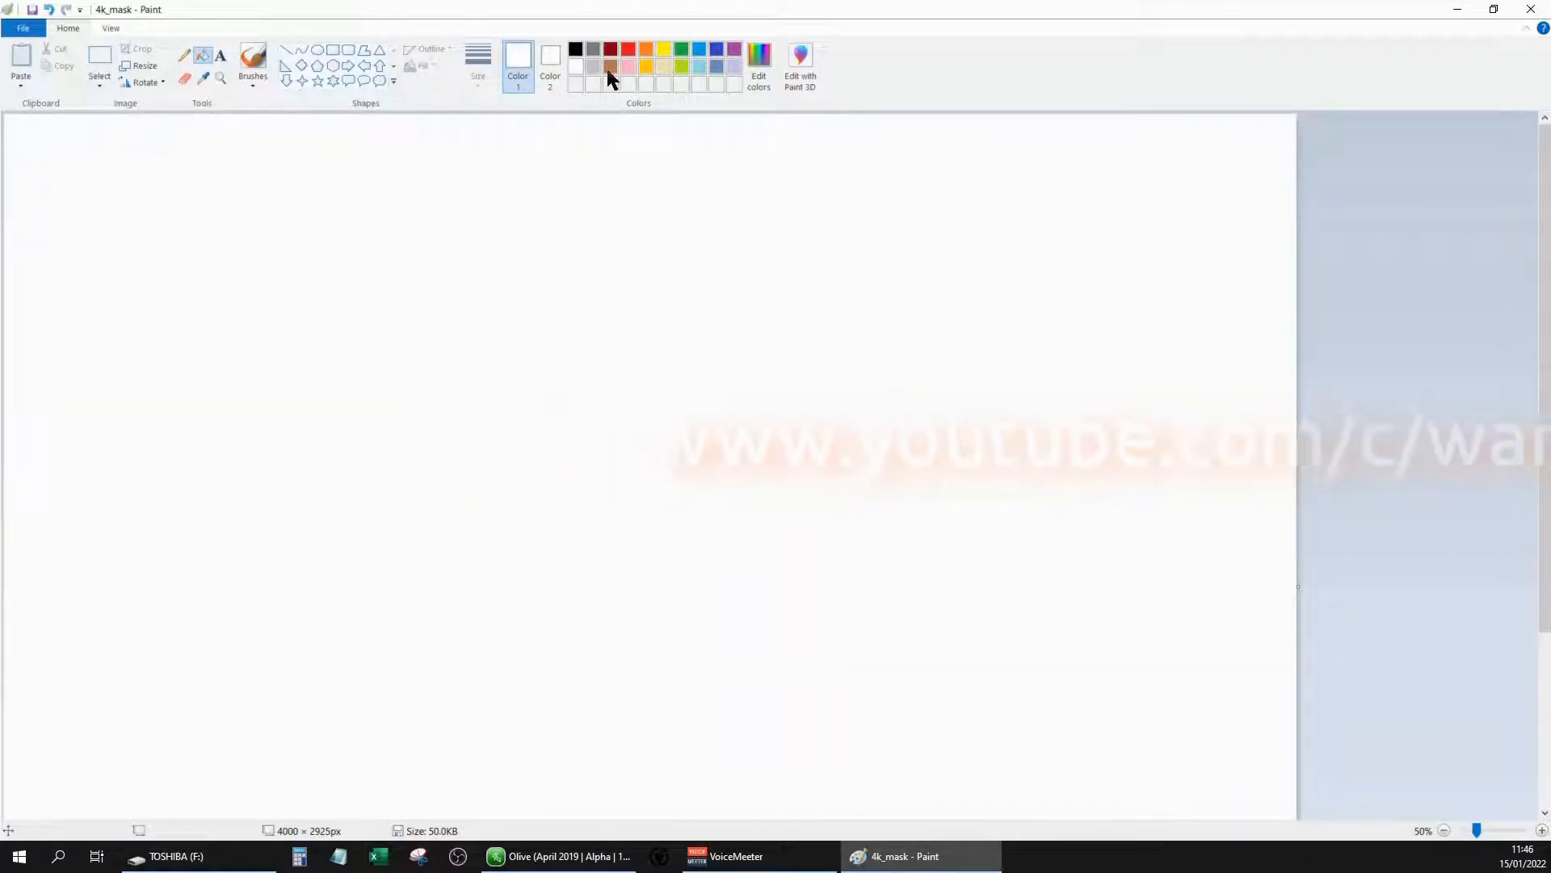
click(575, 49)
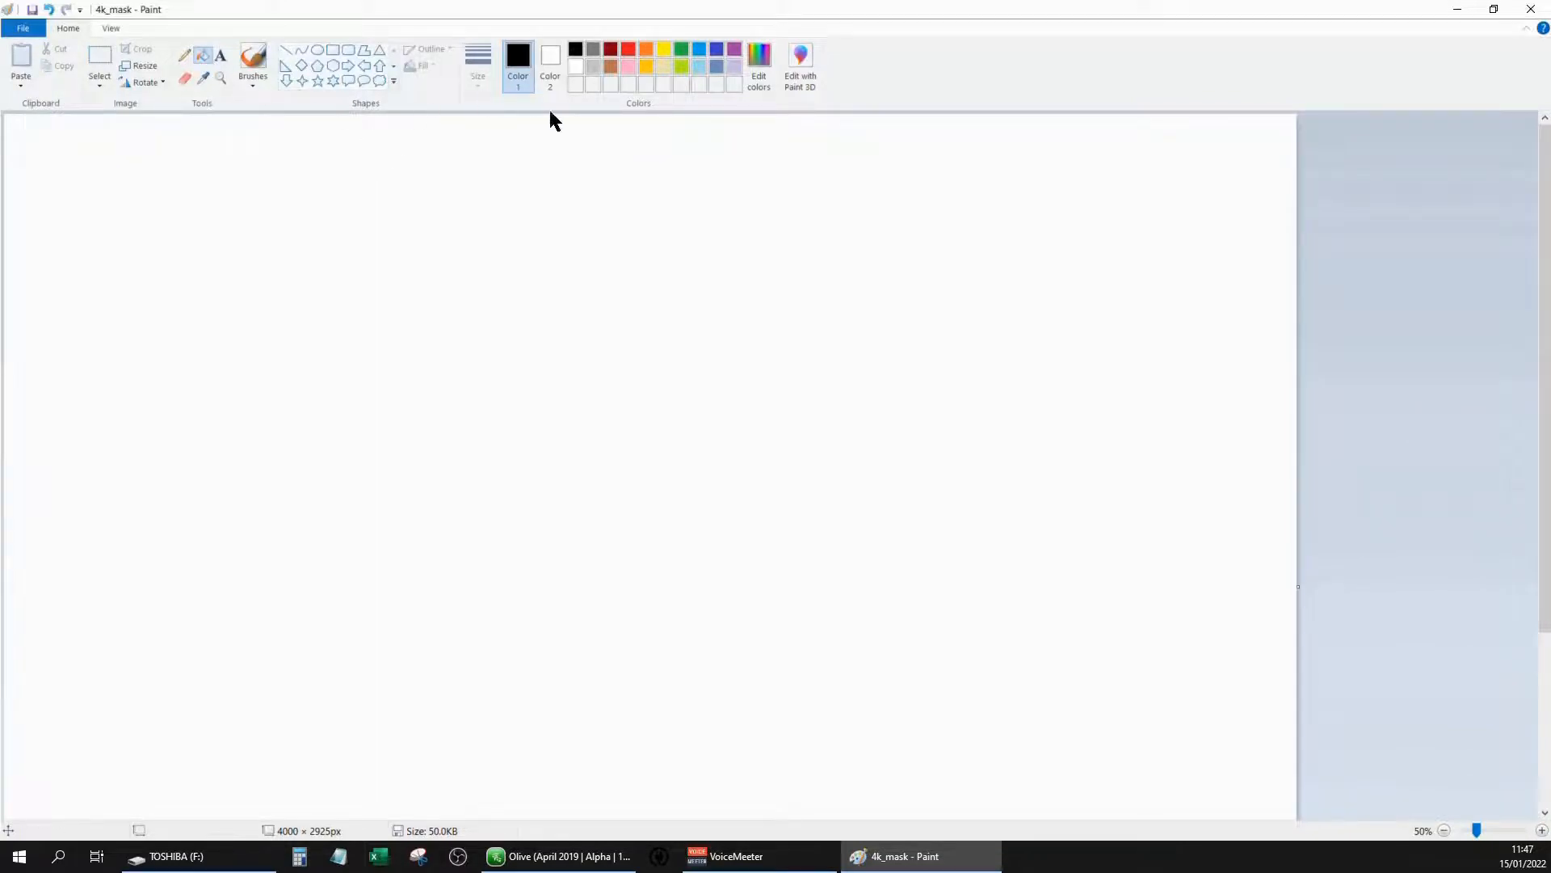
click(1069, 290)
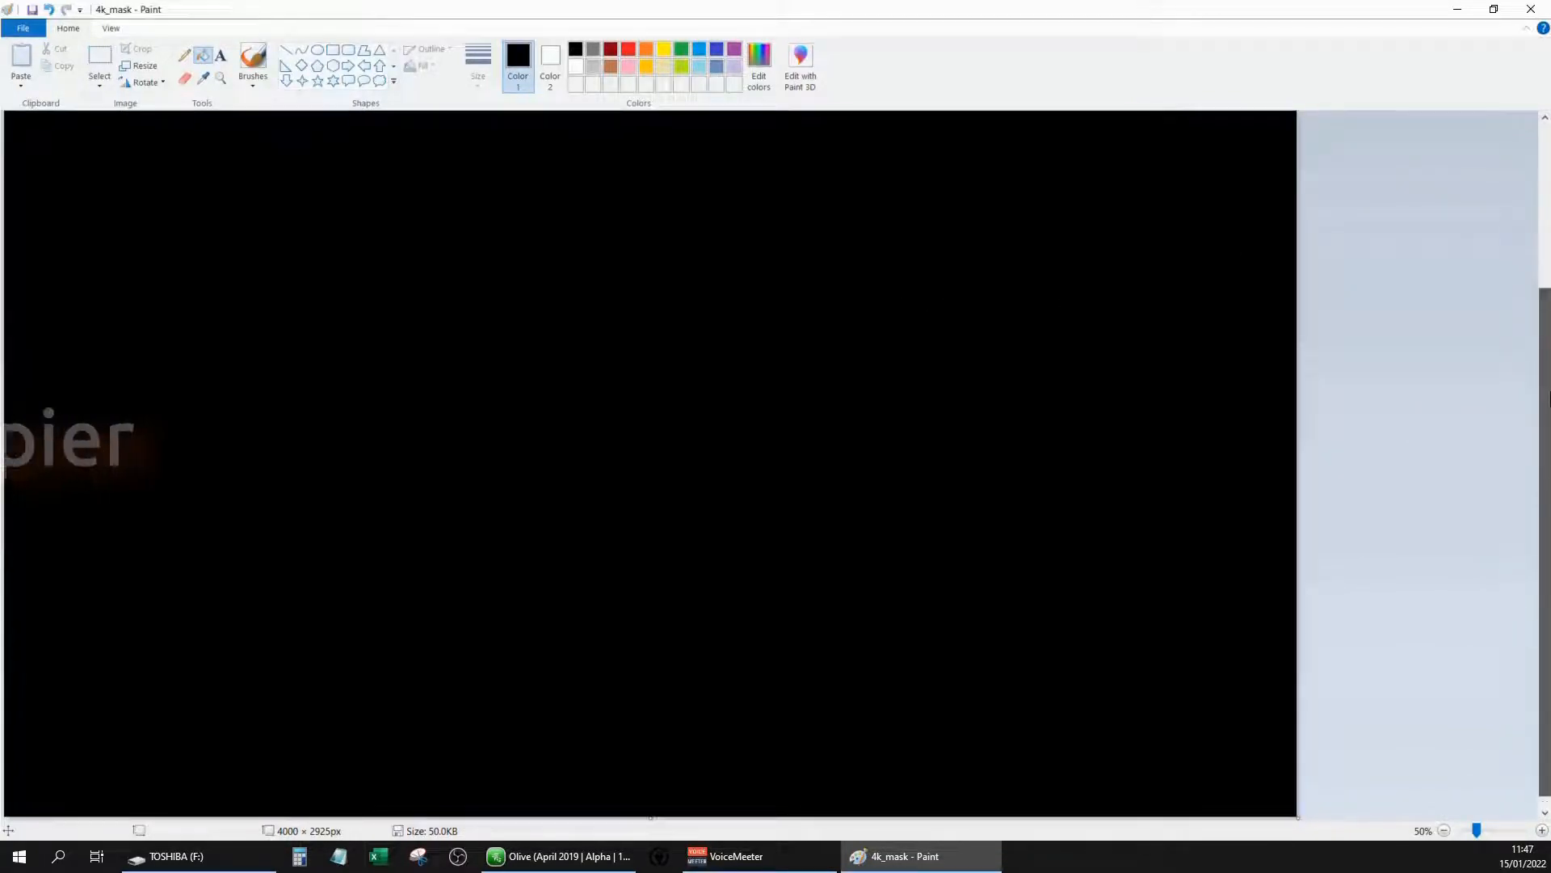
Inspect the mask canvas dimensions in pixels with the Resize and Skew settings
click(145, 67)
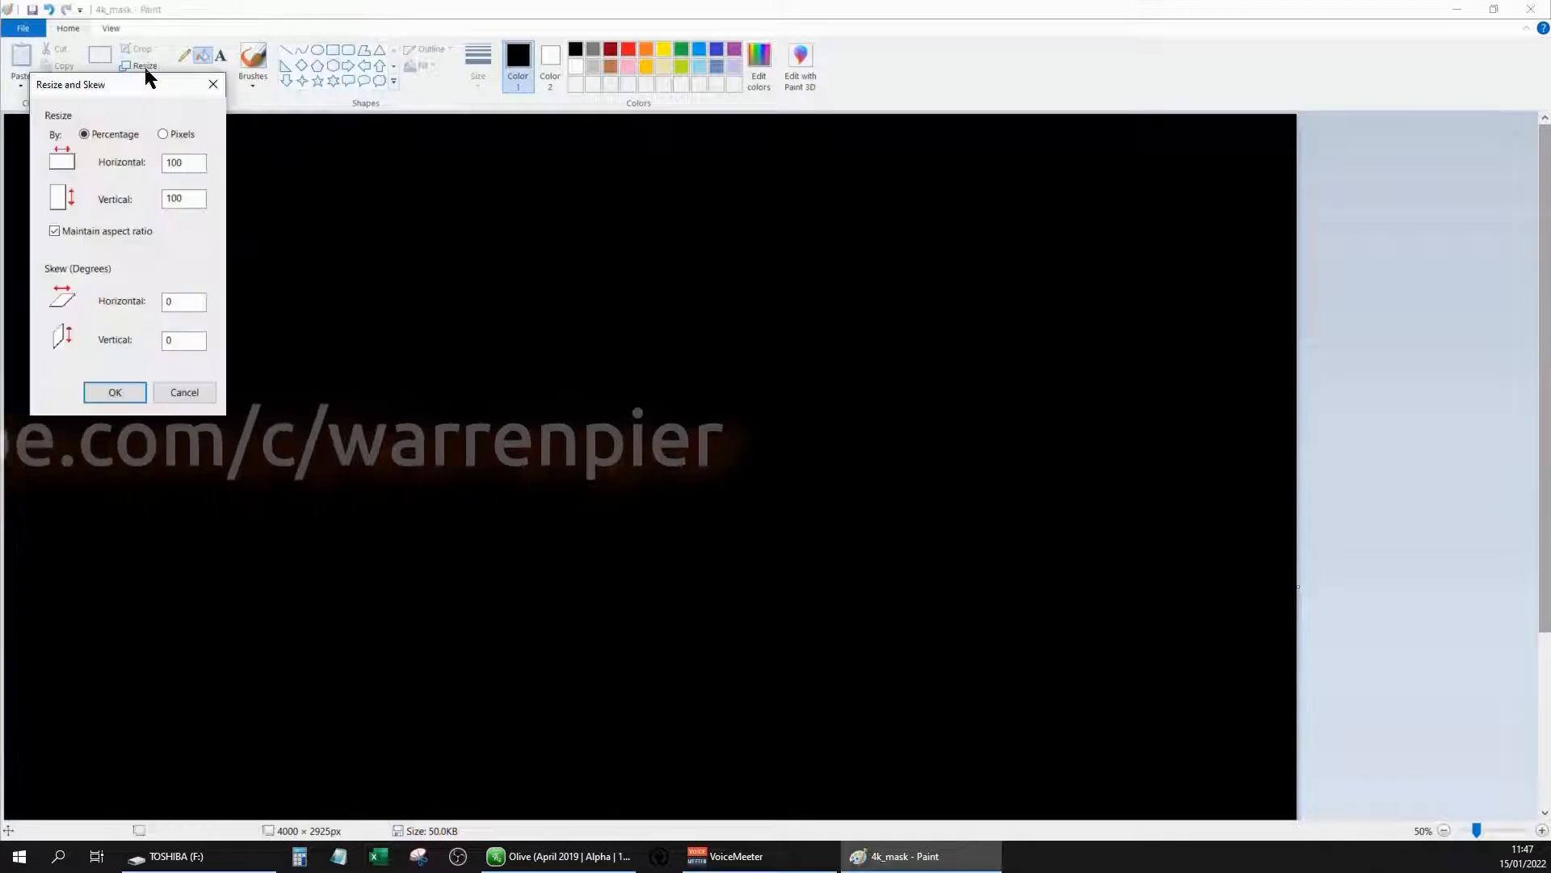
click(156, 127)
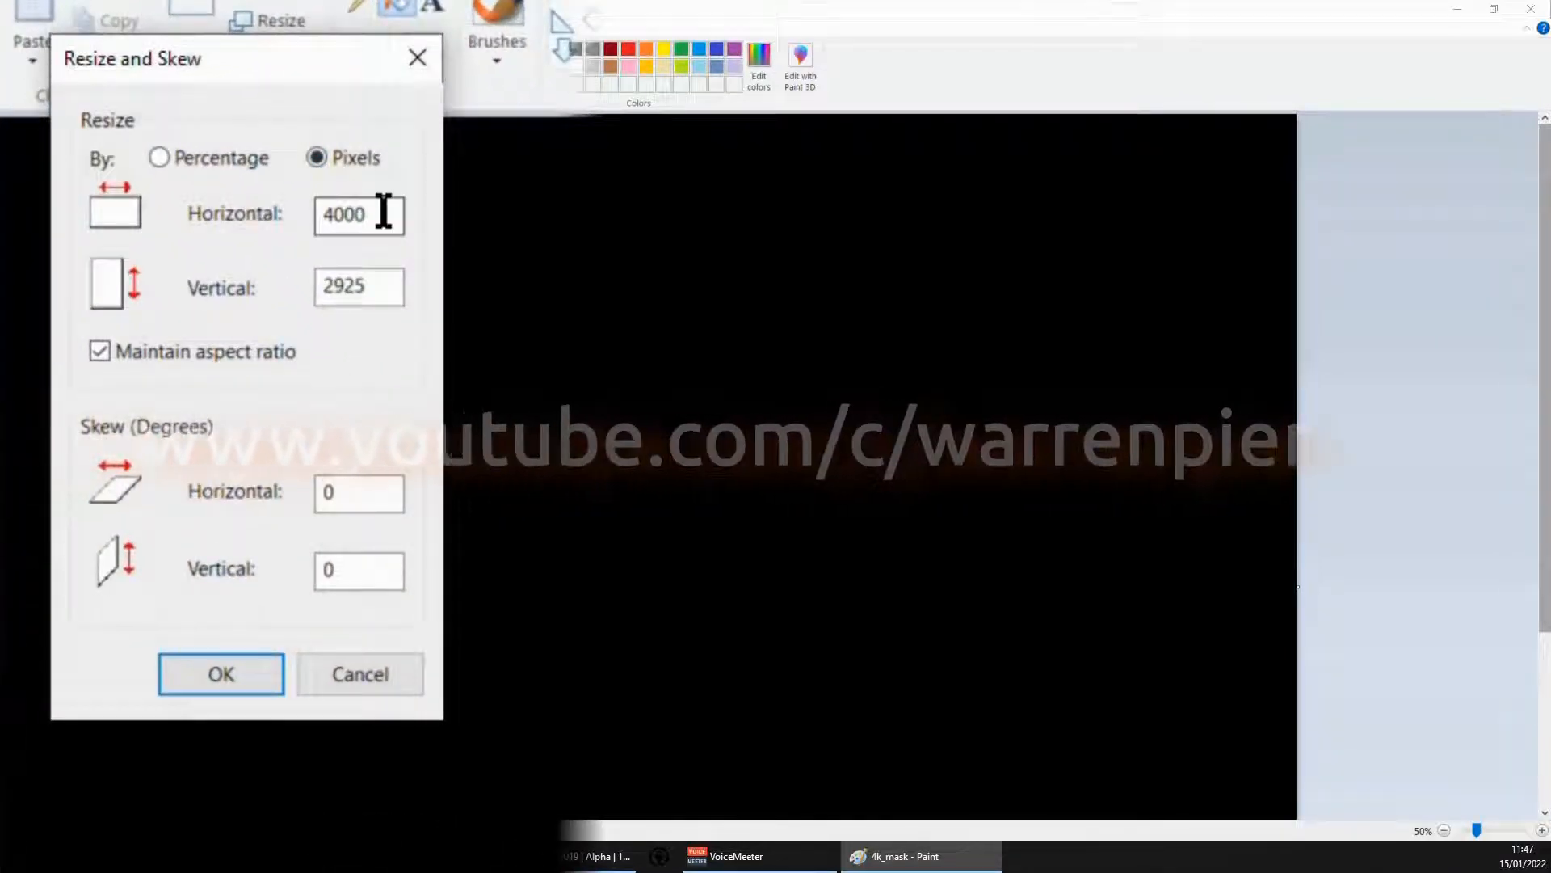
drag(381, 214, 207, 213)
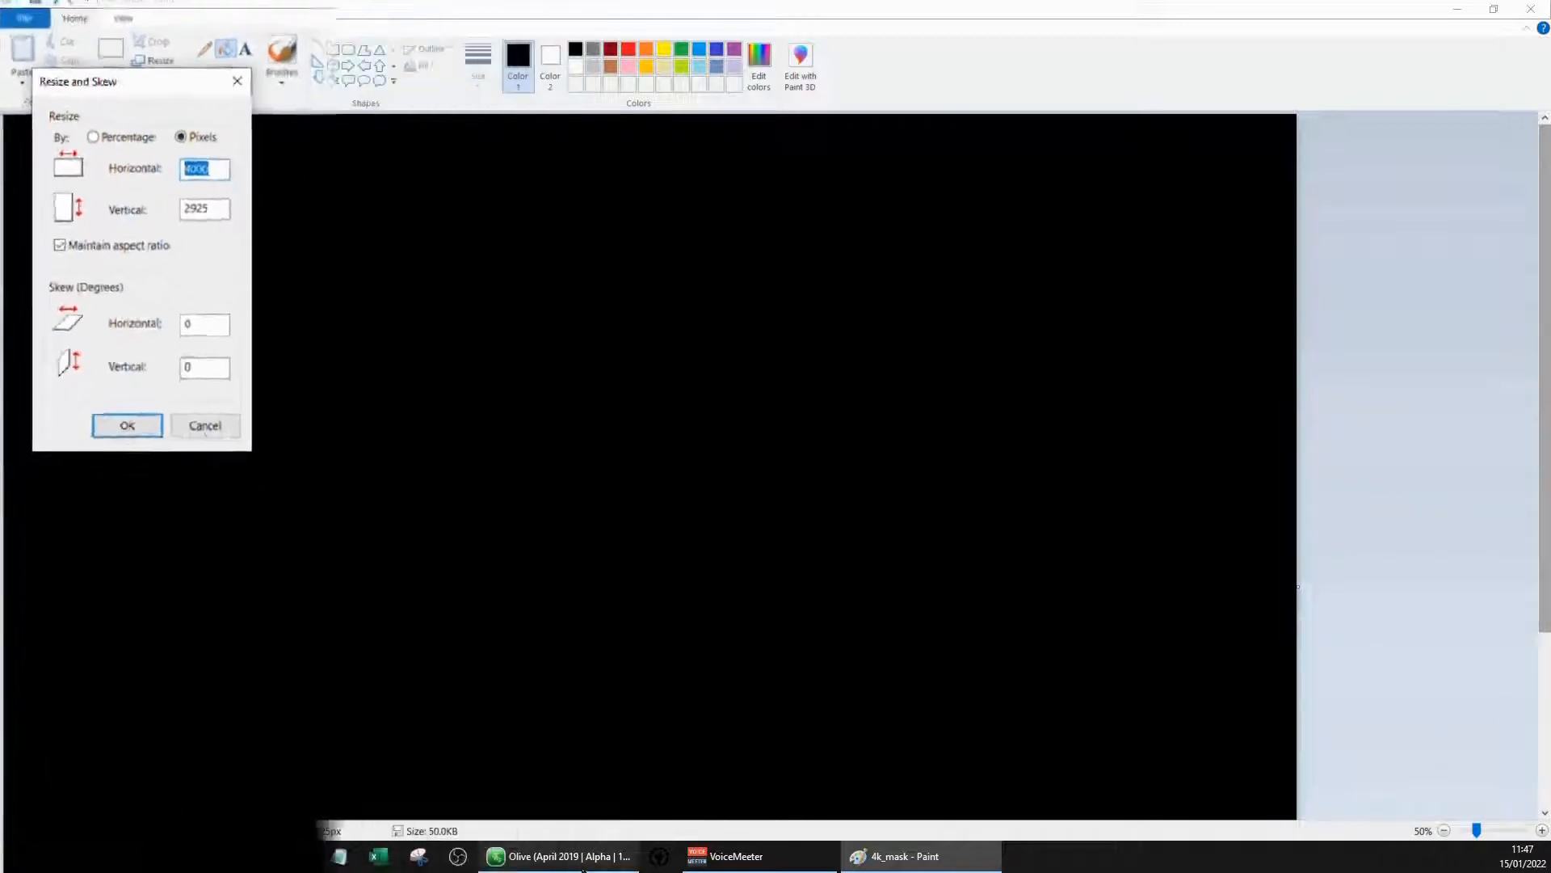
Check the video width and height of Sequence 01 in Olive, and return to Paint to dismiss the resize without changes
click(553, 857)
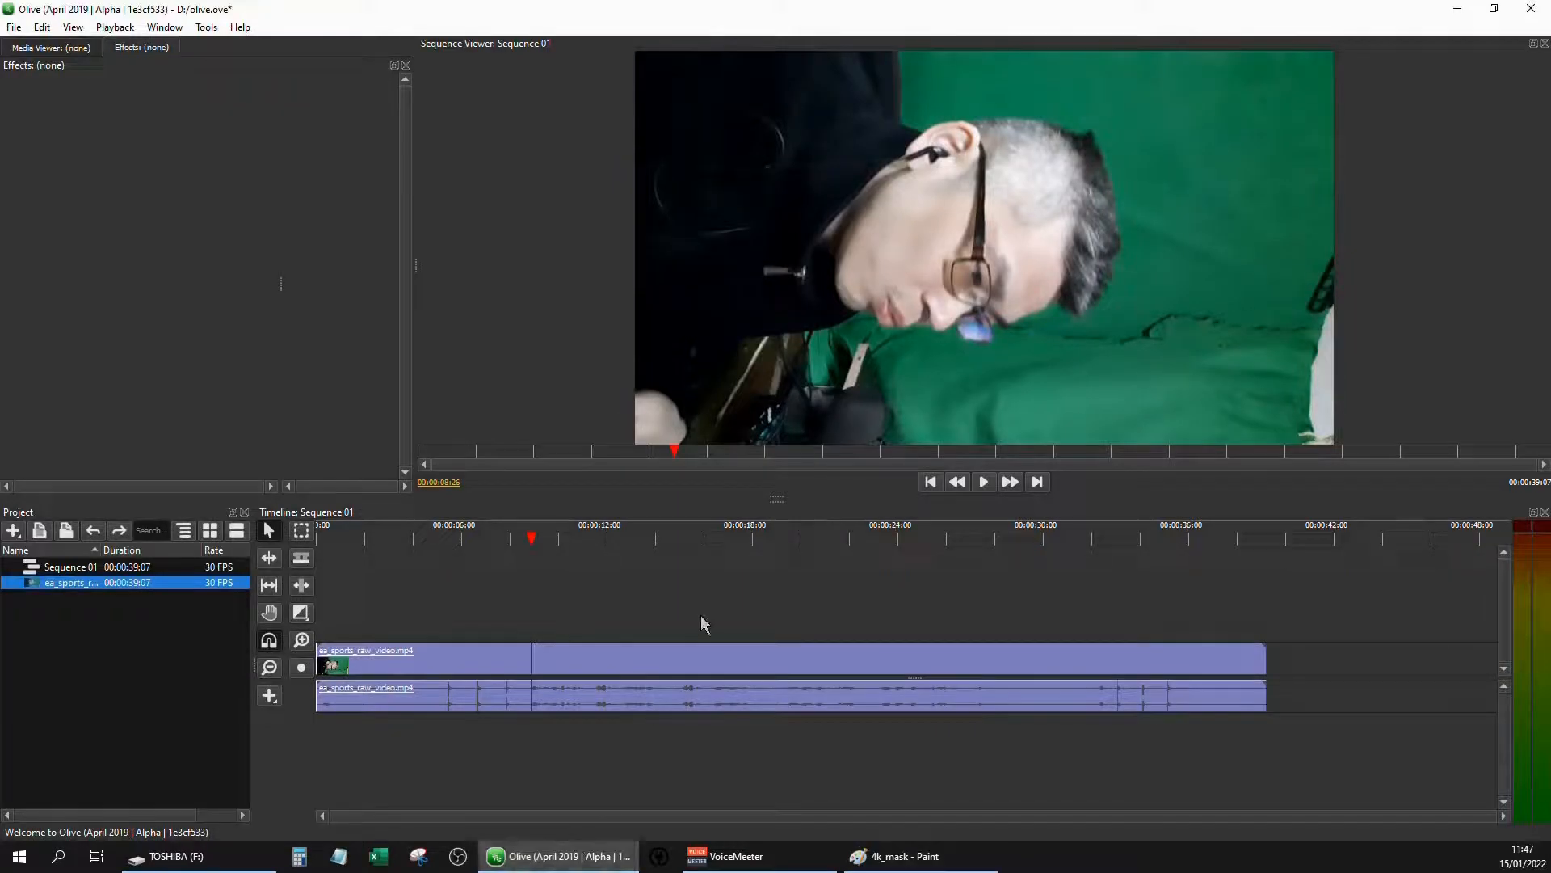
click(130, 567)
right_click(127, 565)
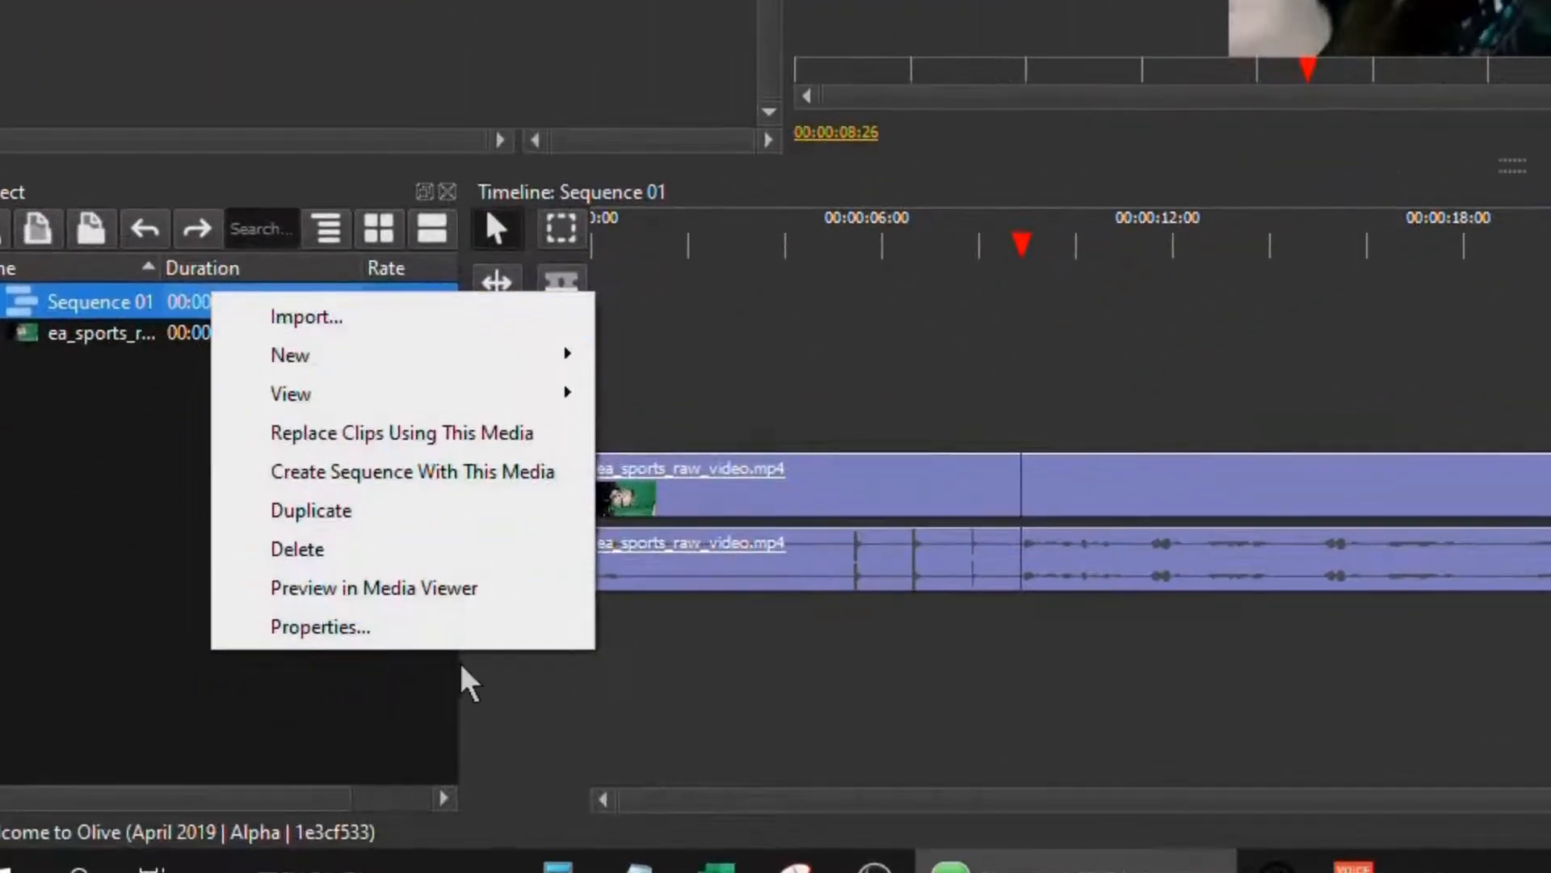
click(444, 630)
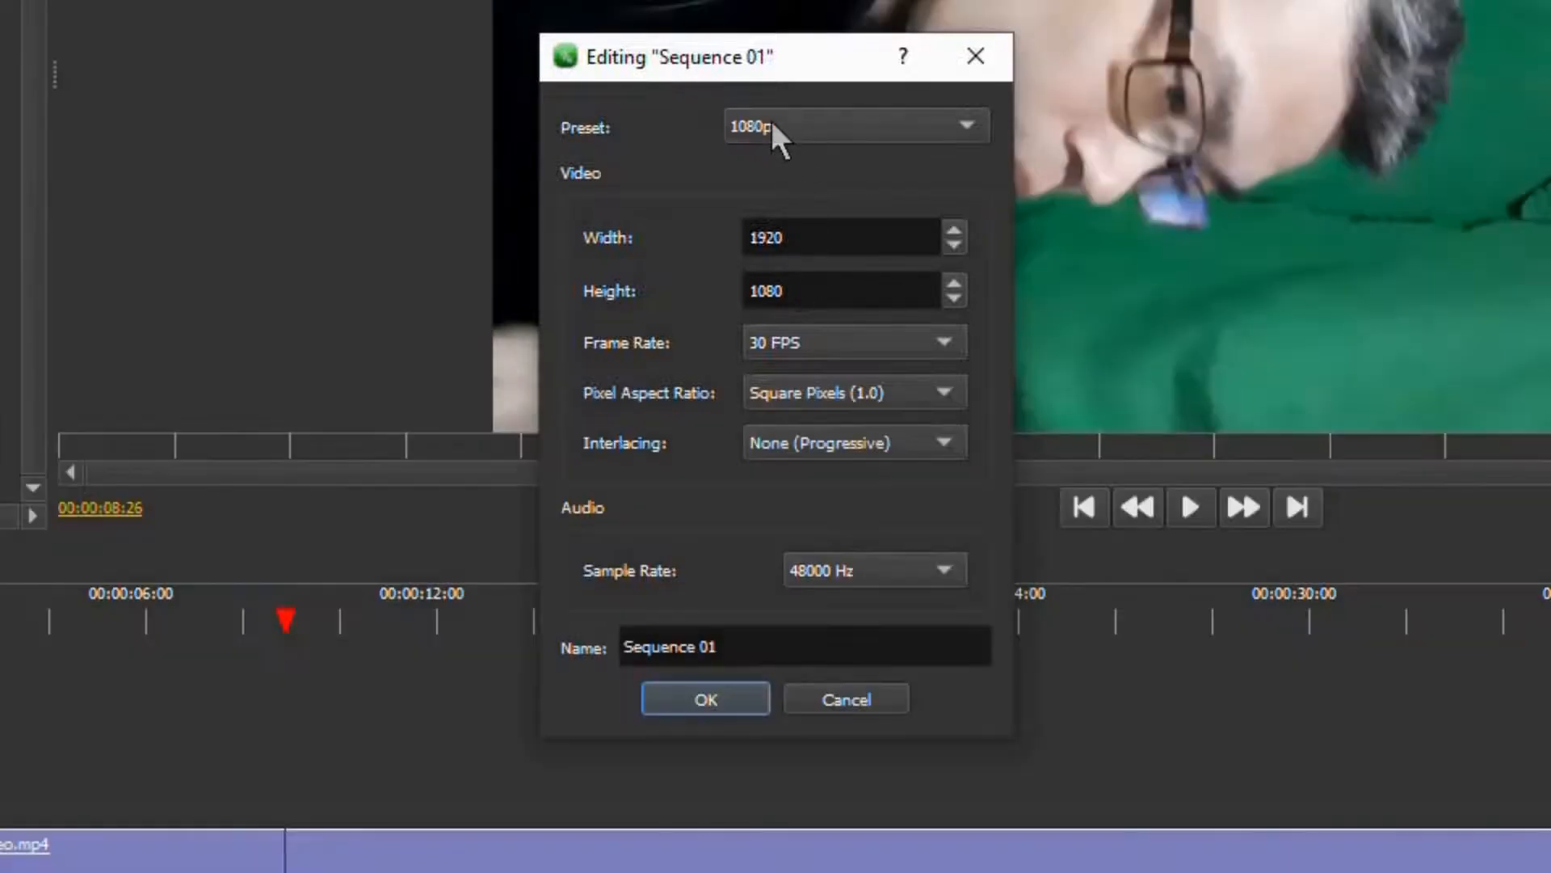
click(893, 126)
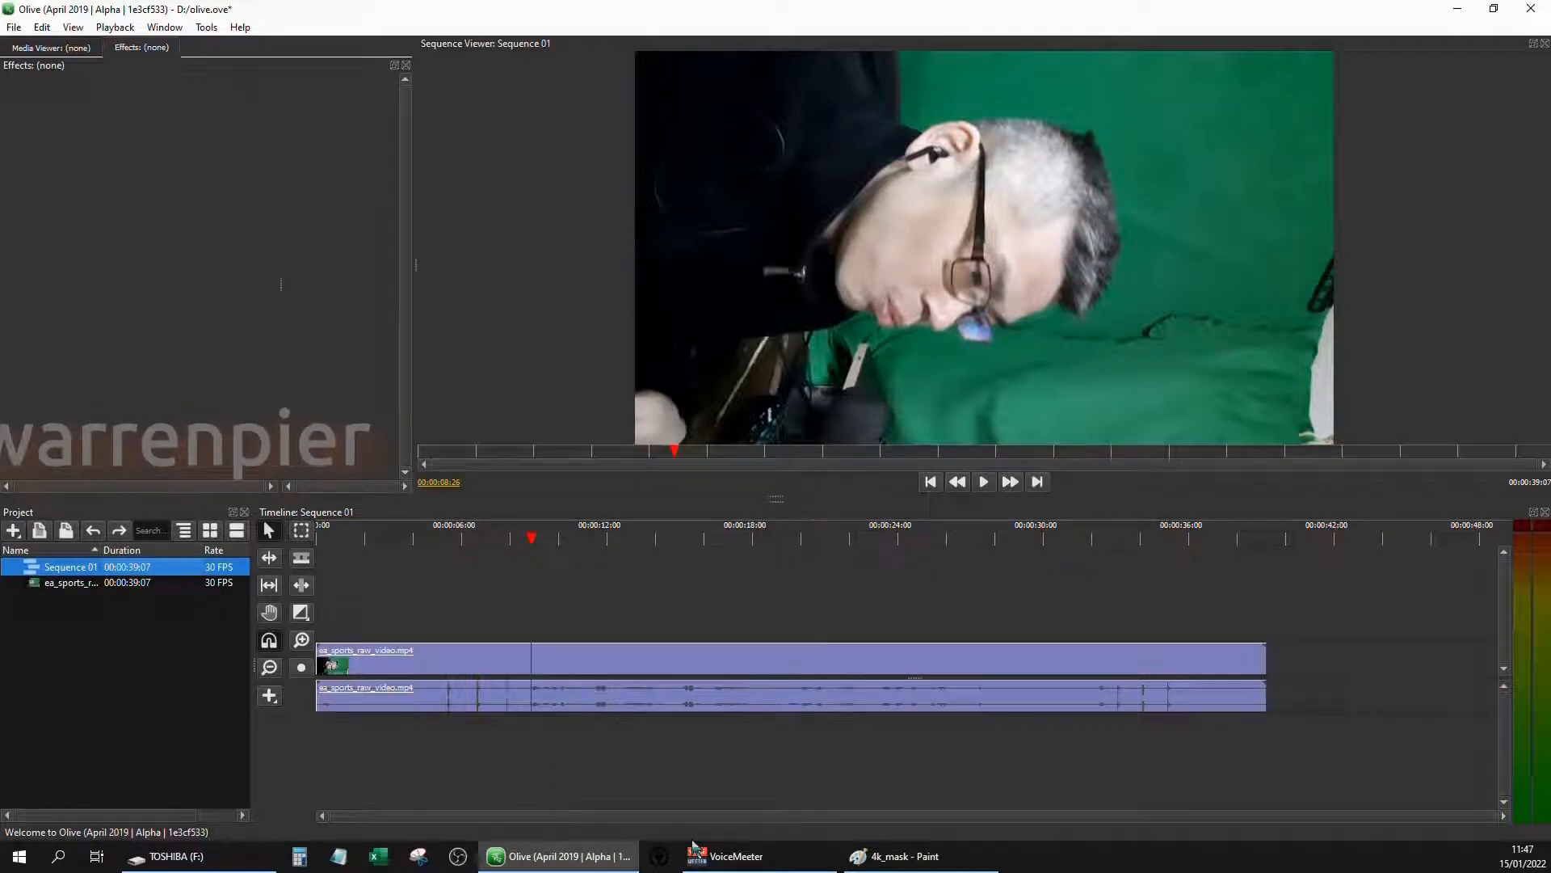
click(921, 855)
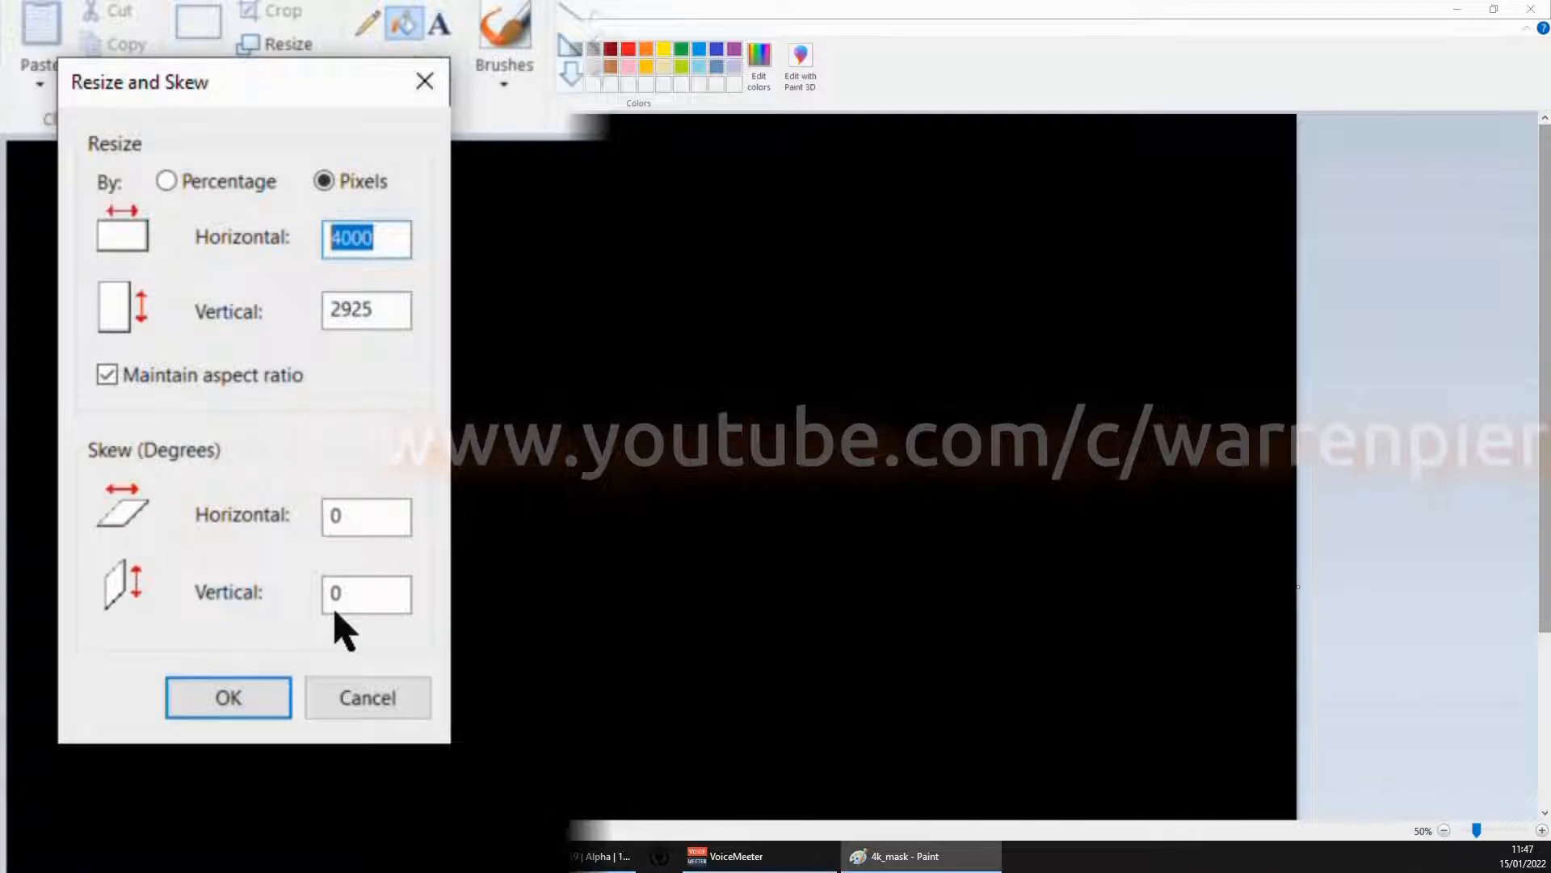
click(365, 699)
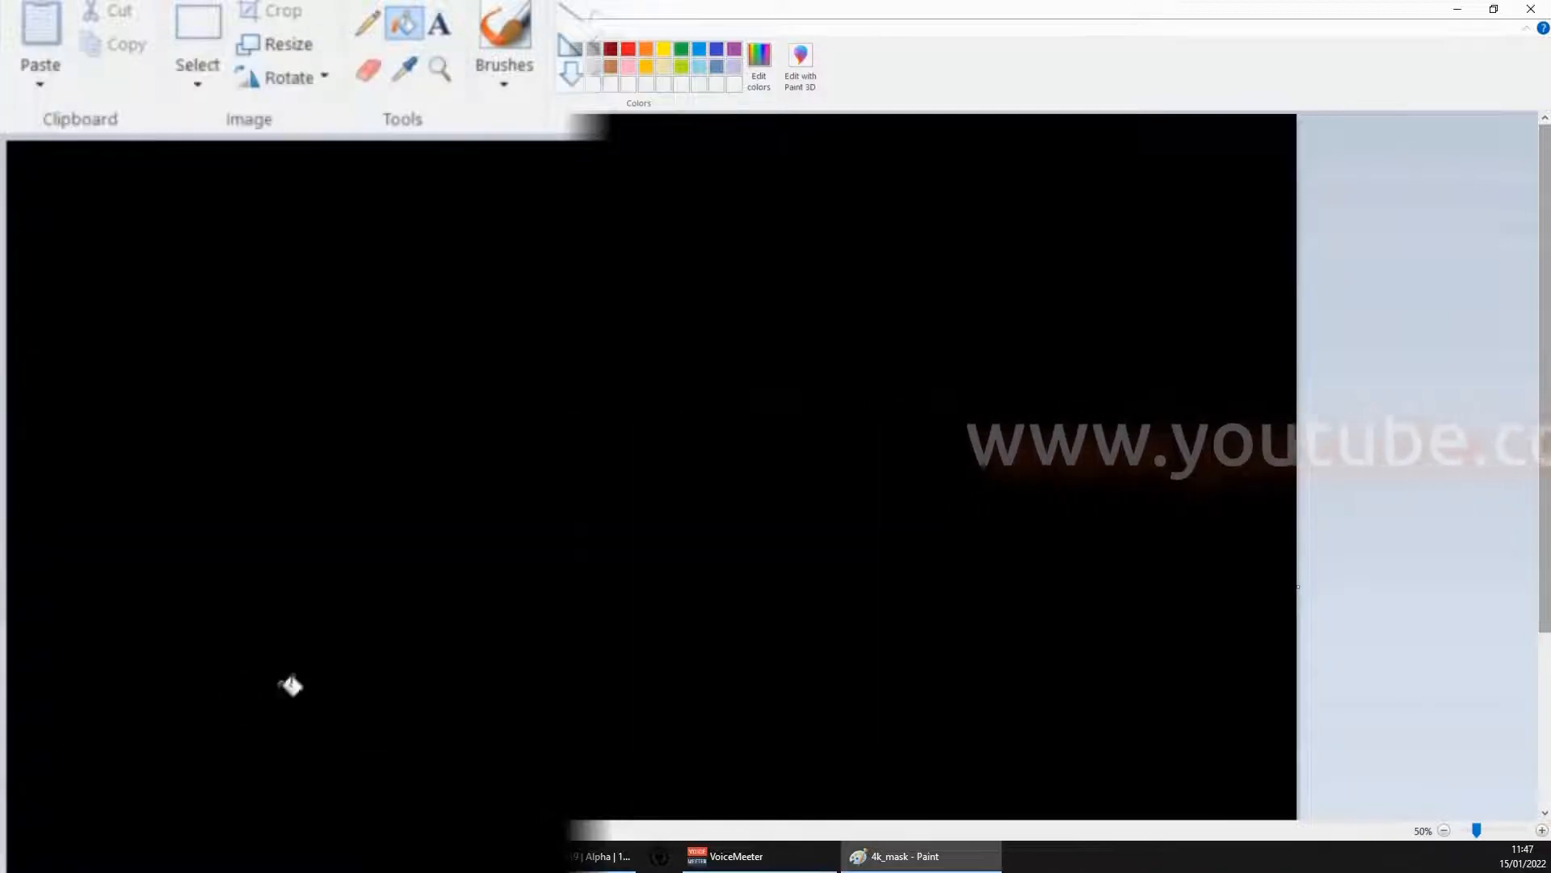
Draw a small white-outlined rounded rectangle on the black canvas, adjusting its size and position near the middle
click(1444, 831)
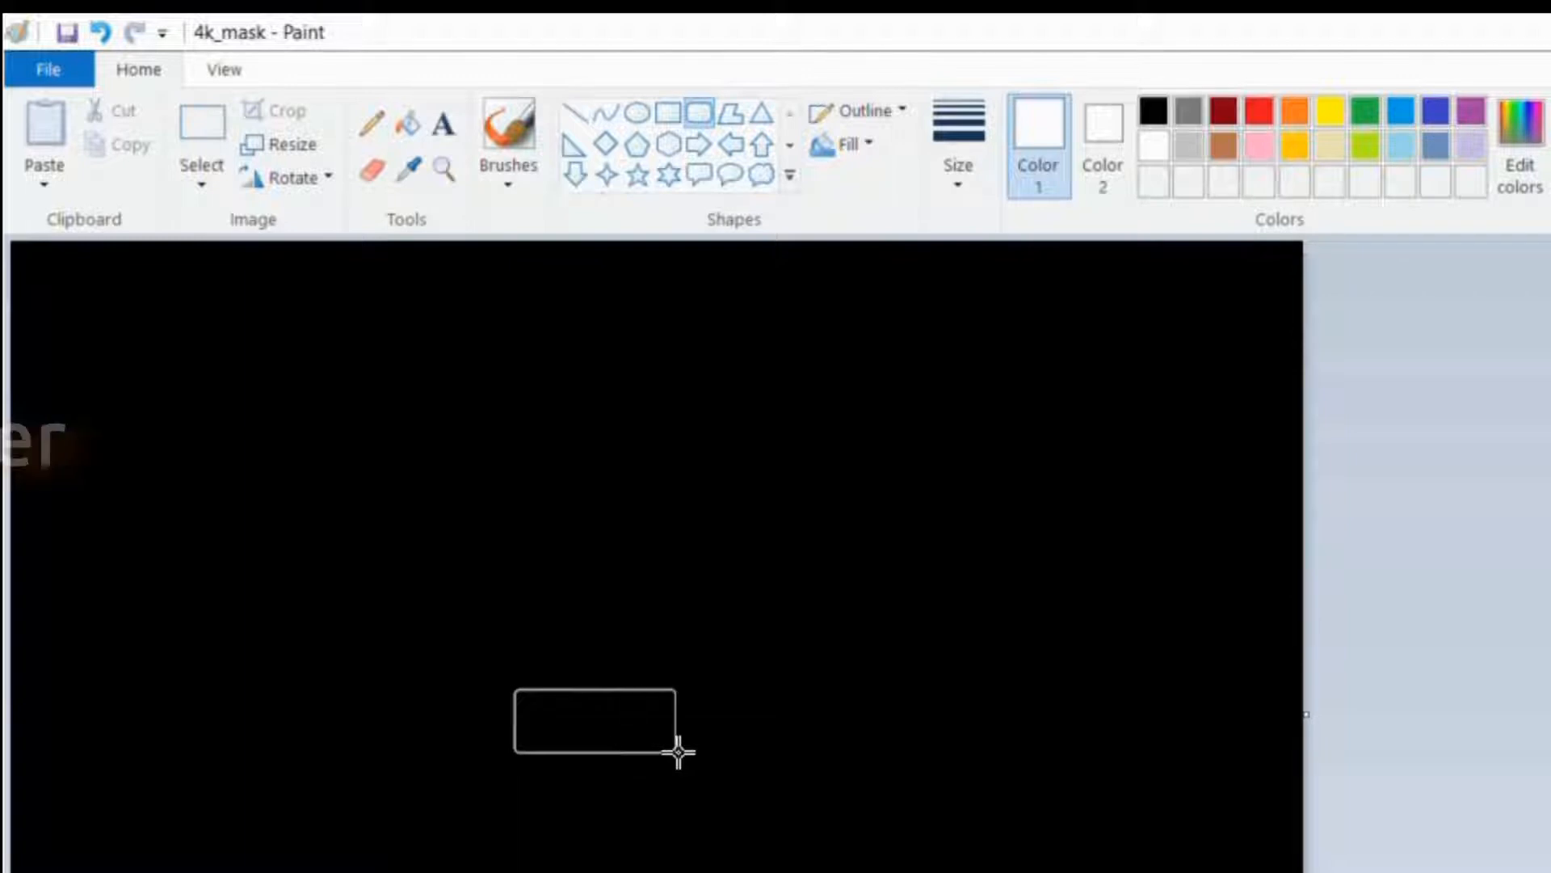
drag(719, 754, 588, 749)
mouse_move(514, 690)
mouse_down()
mouse_move(543, 682)
mouse_move(540, 701)
mouse_up()
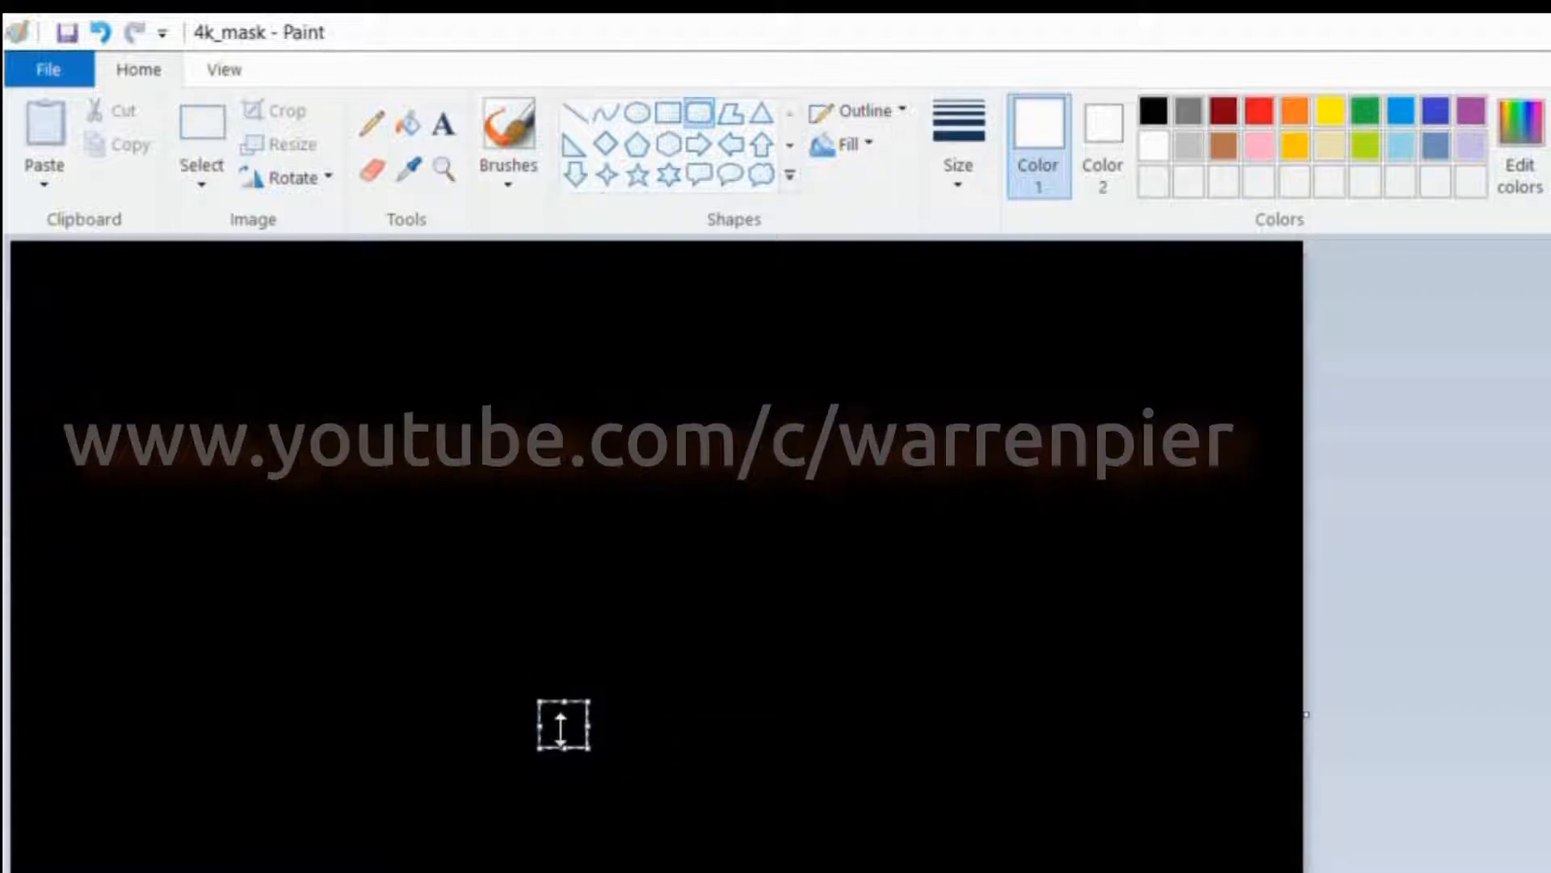
drag(588, 702, 760, 571)
drag(649, 573, 648, 588)
drag(628, 627, 612, 683)
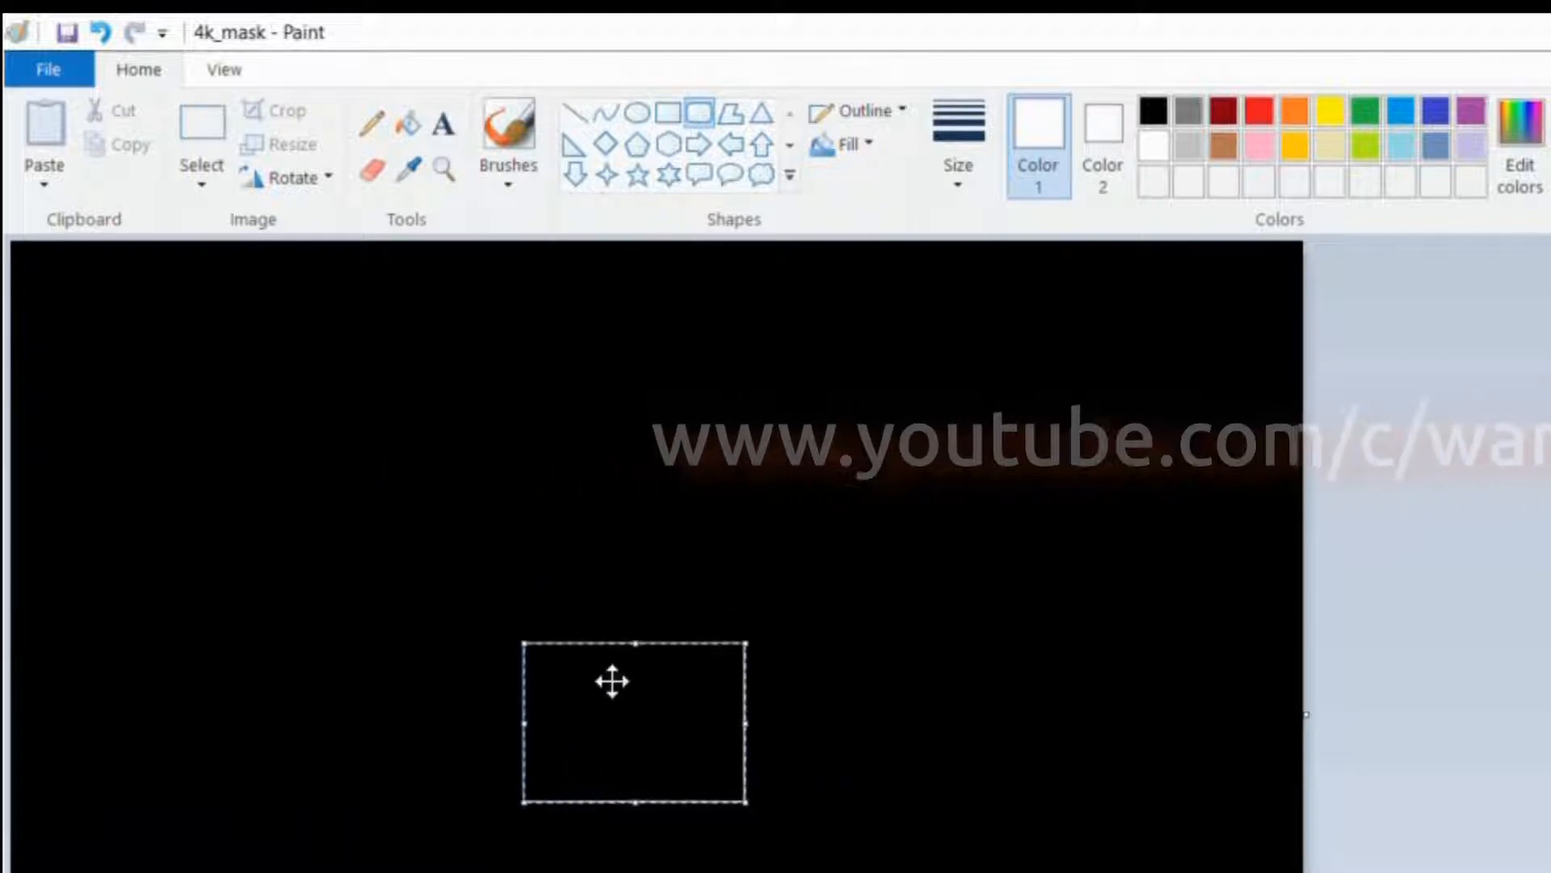
drag(744, 800, 639, 719)
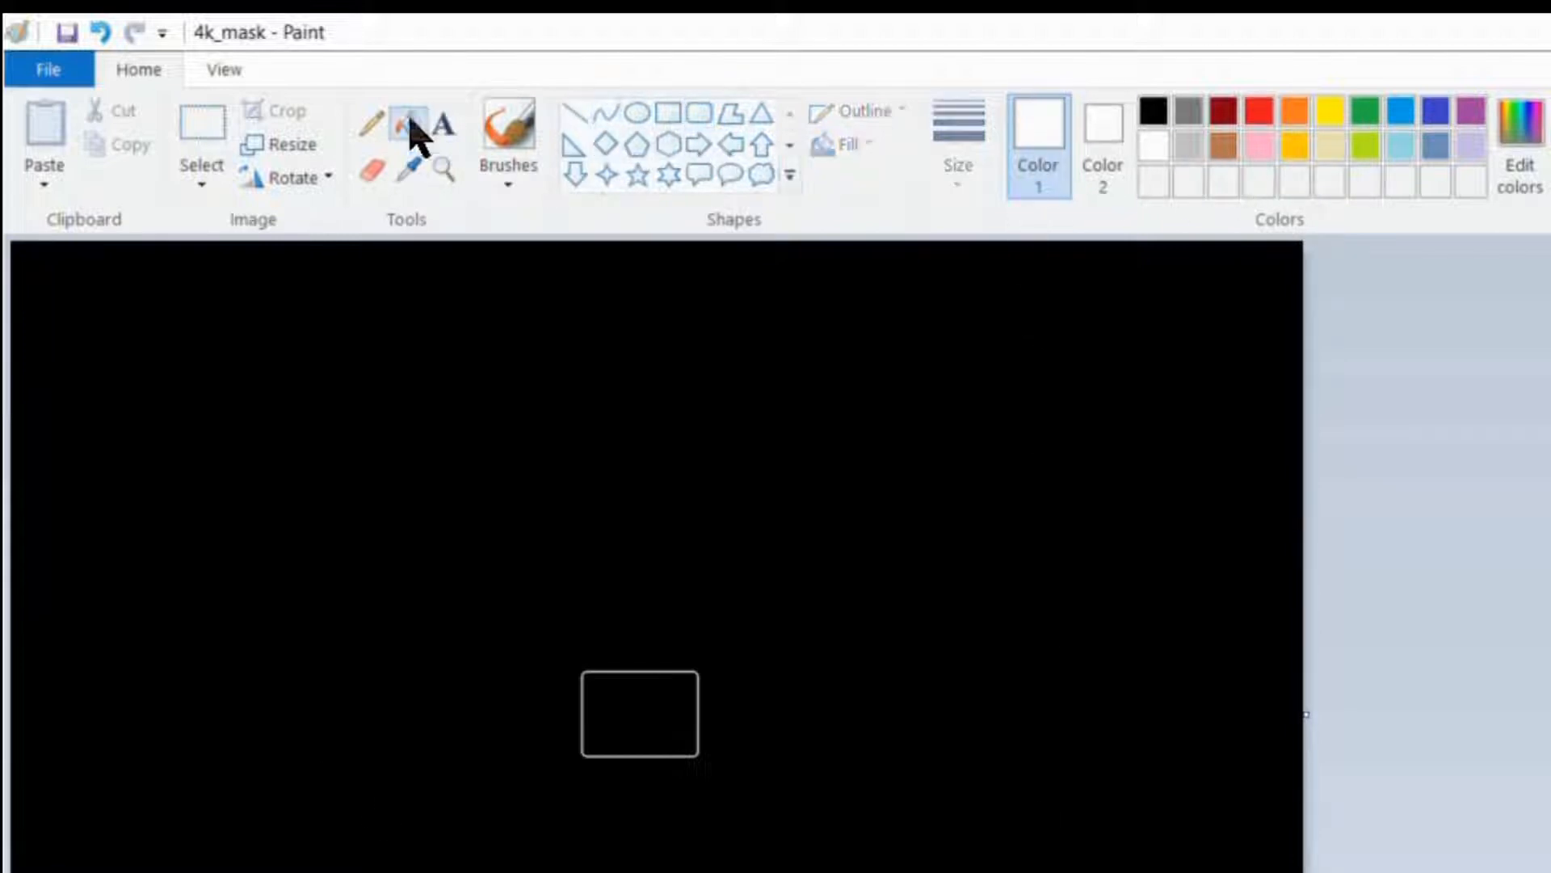
Fill the rounded rectangle with white and save the 4k_mask image
click(653, 700)
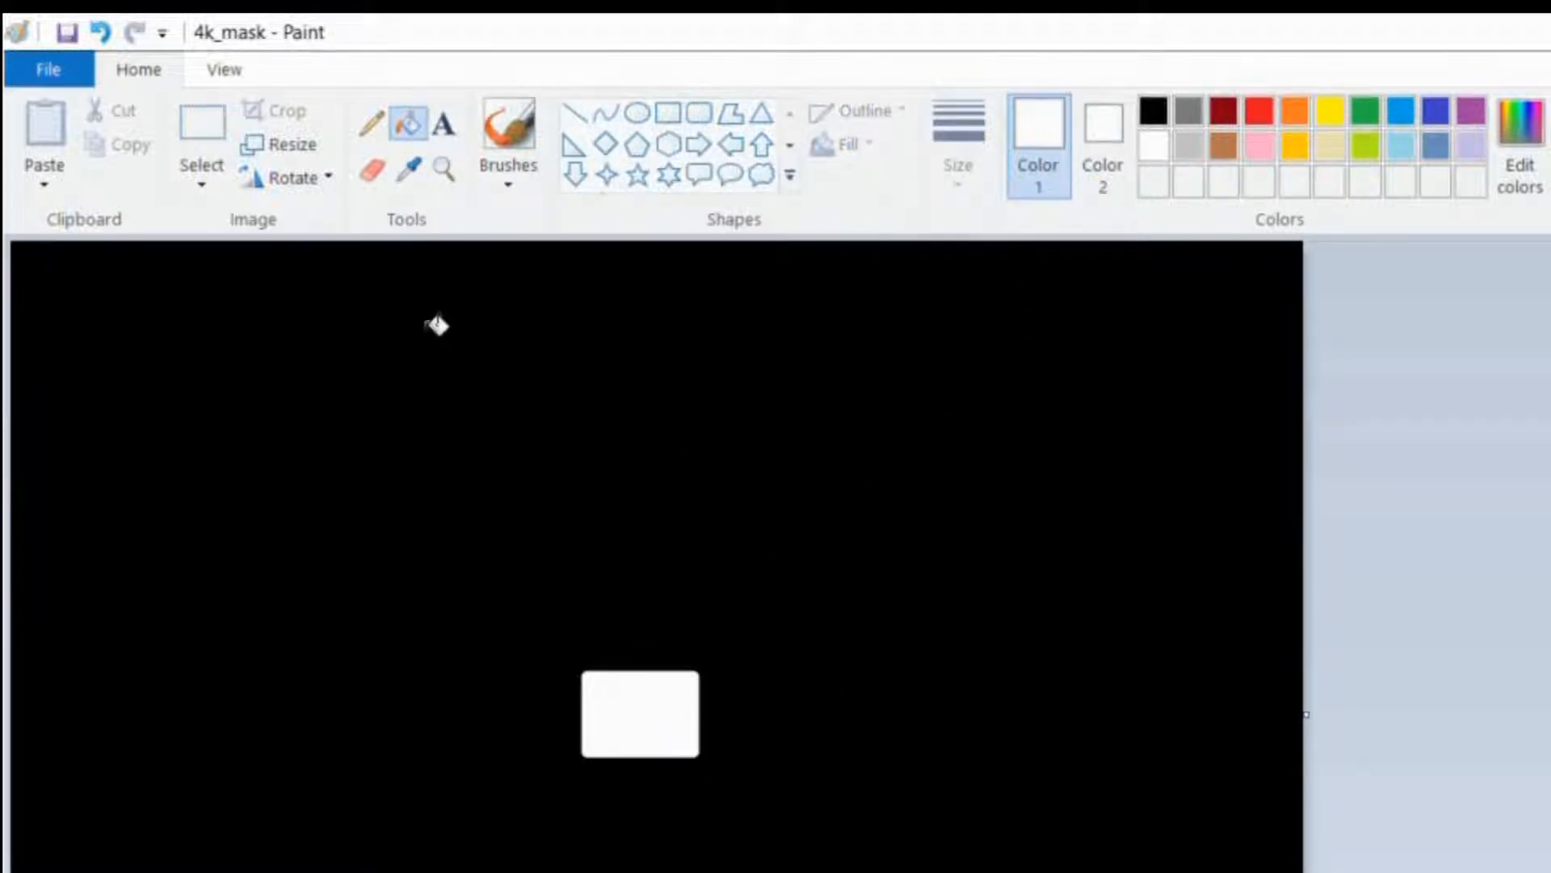
key(ctrl+s)
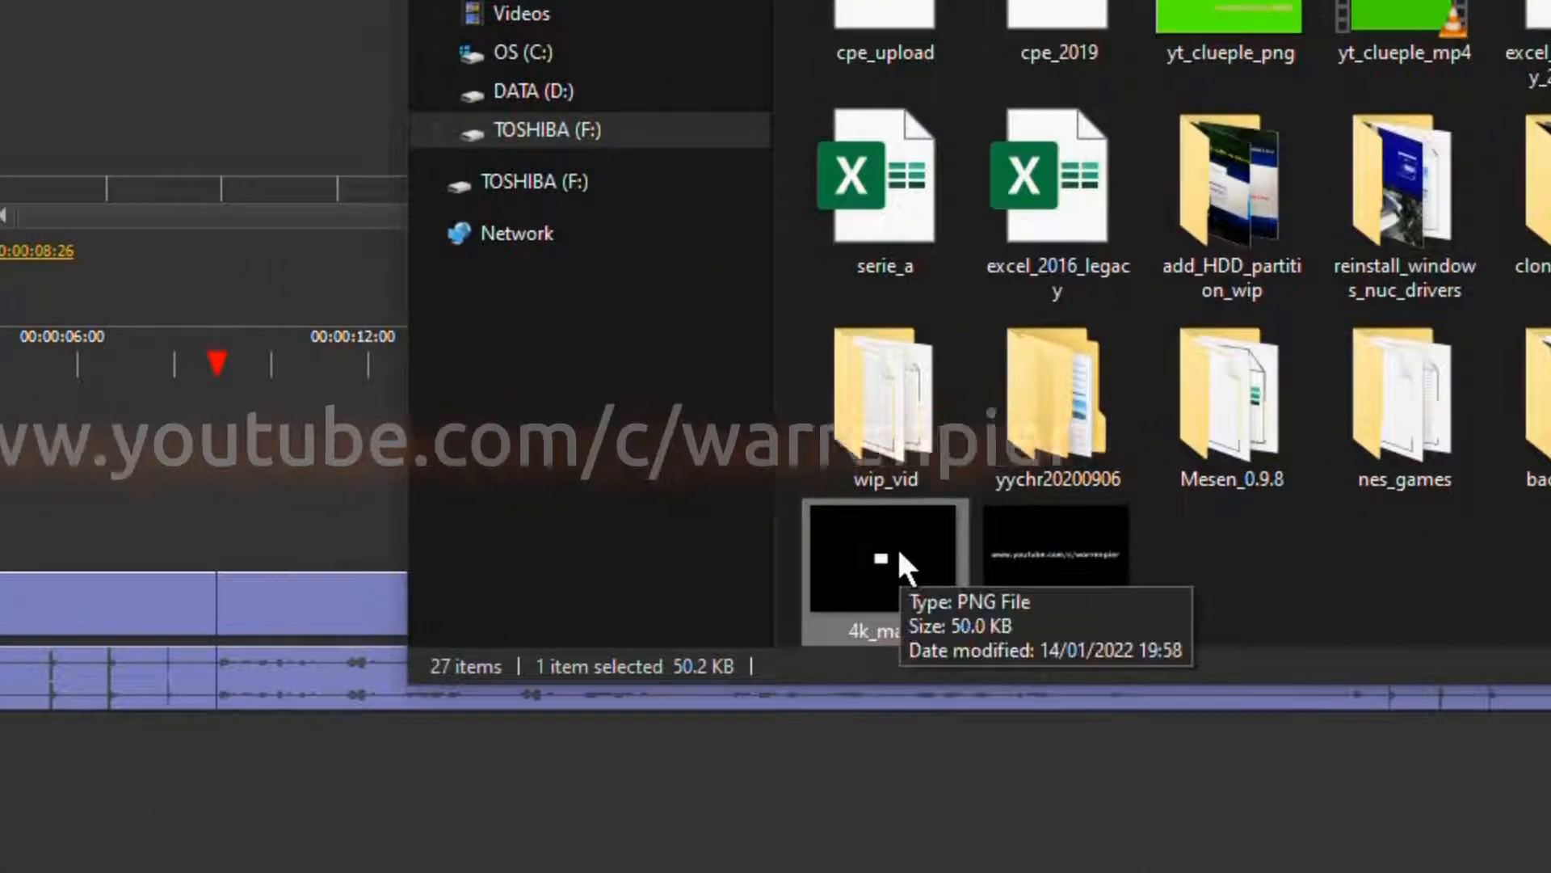
Import the 4k_mask image into the Olive project and select it among the project media
drag(876, 615, 197, 582)
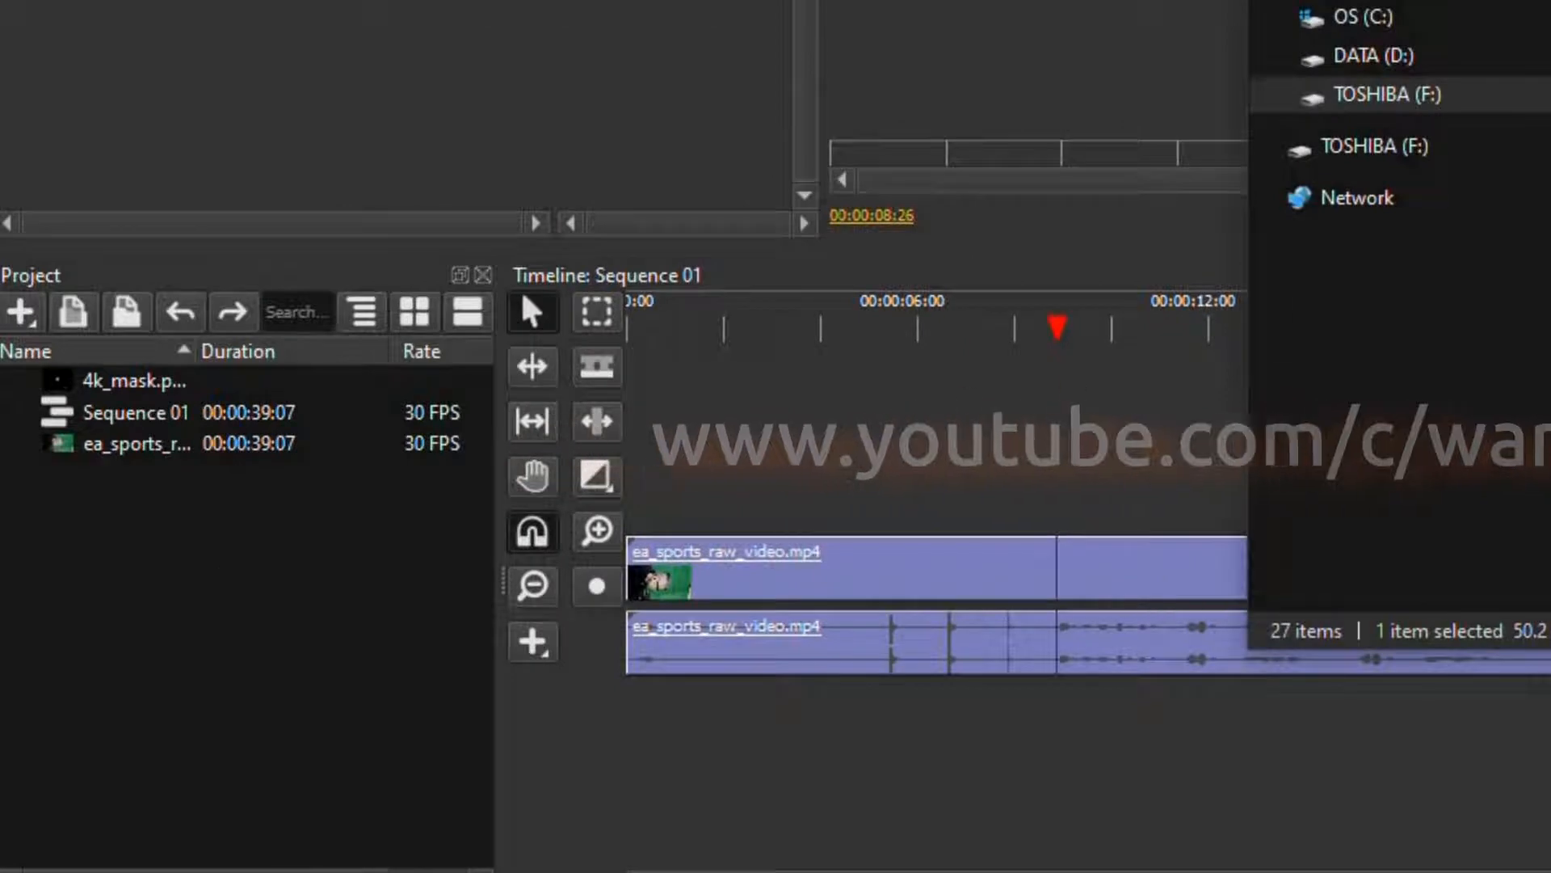
click(146, 390)
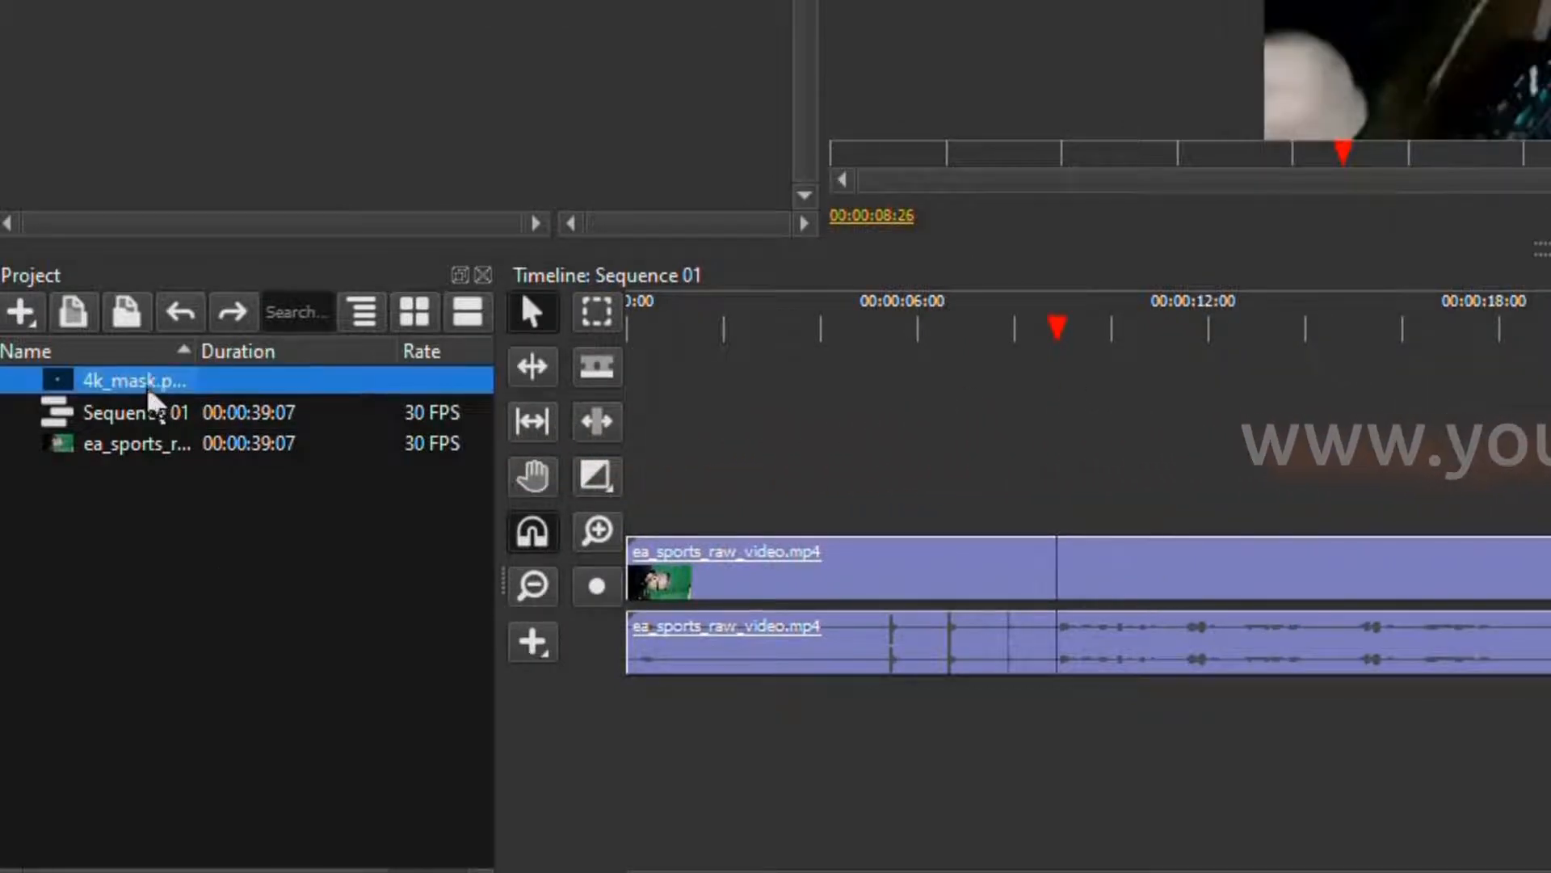
Place 4k_mask.png on the track above the video at around eight seconds and set its scale to 52
drag(154, 396, 1103, 498)
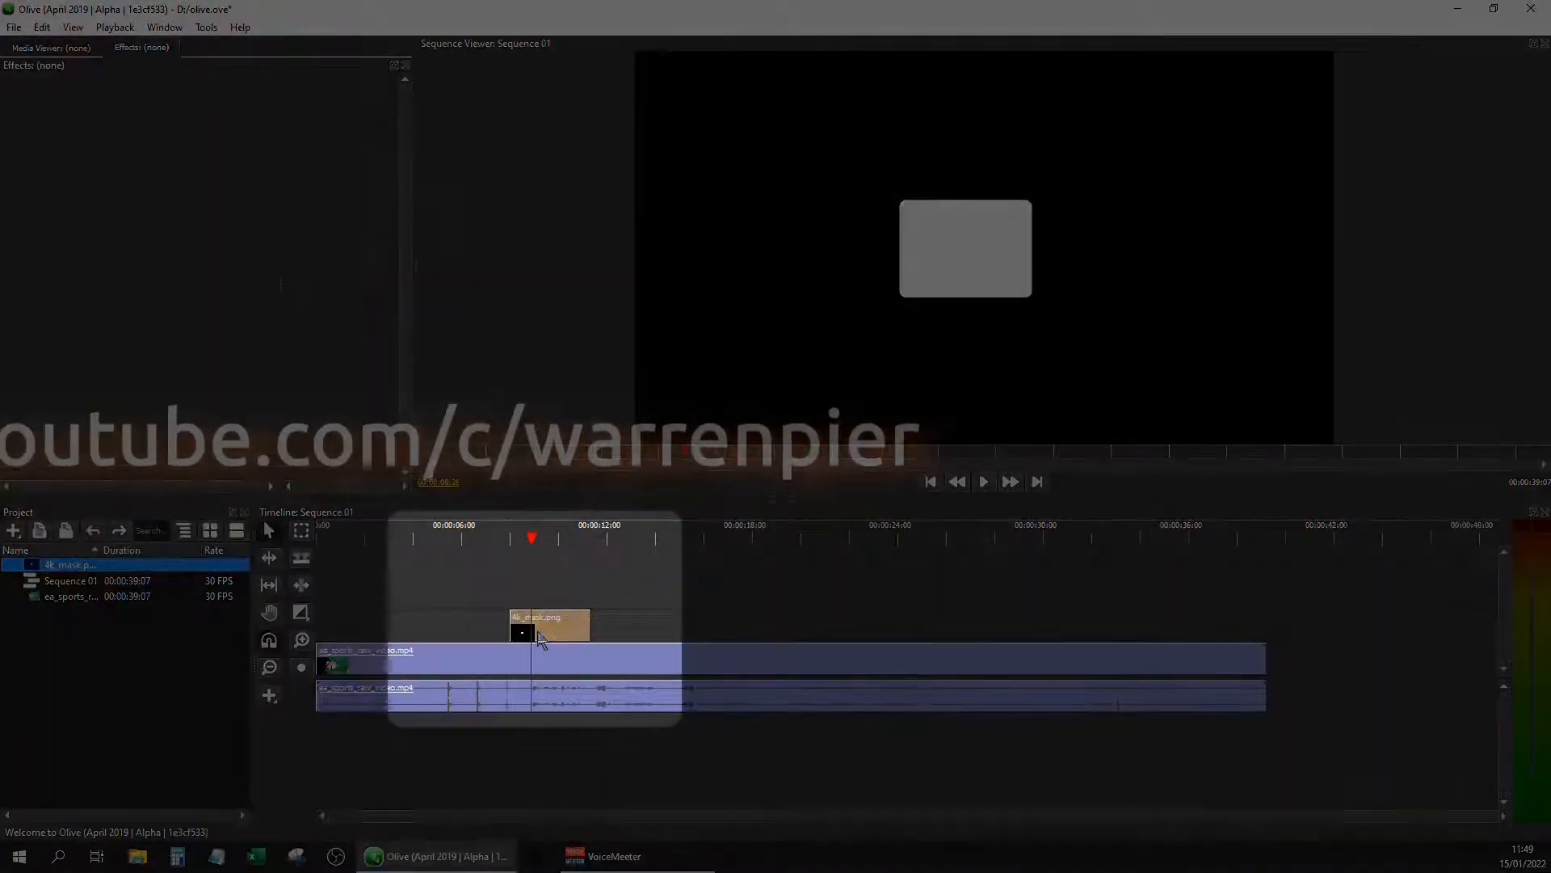
click(544, 627)
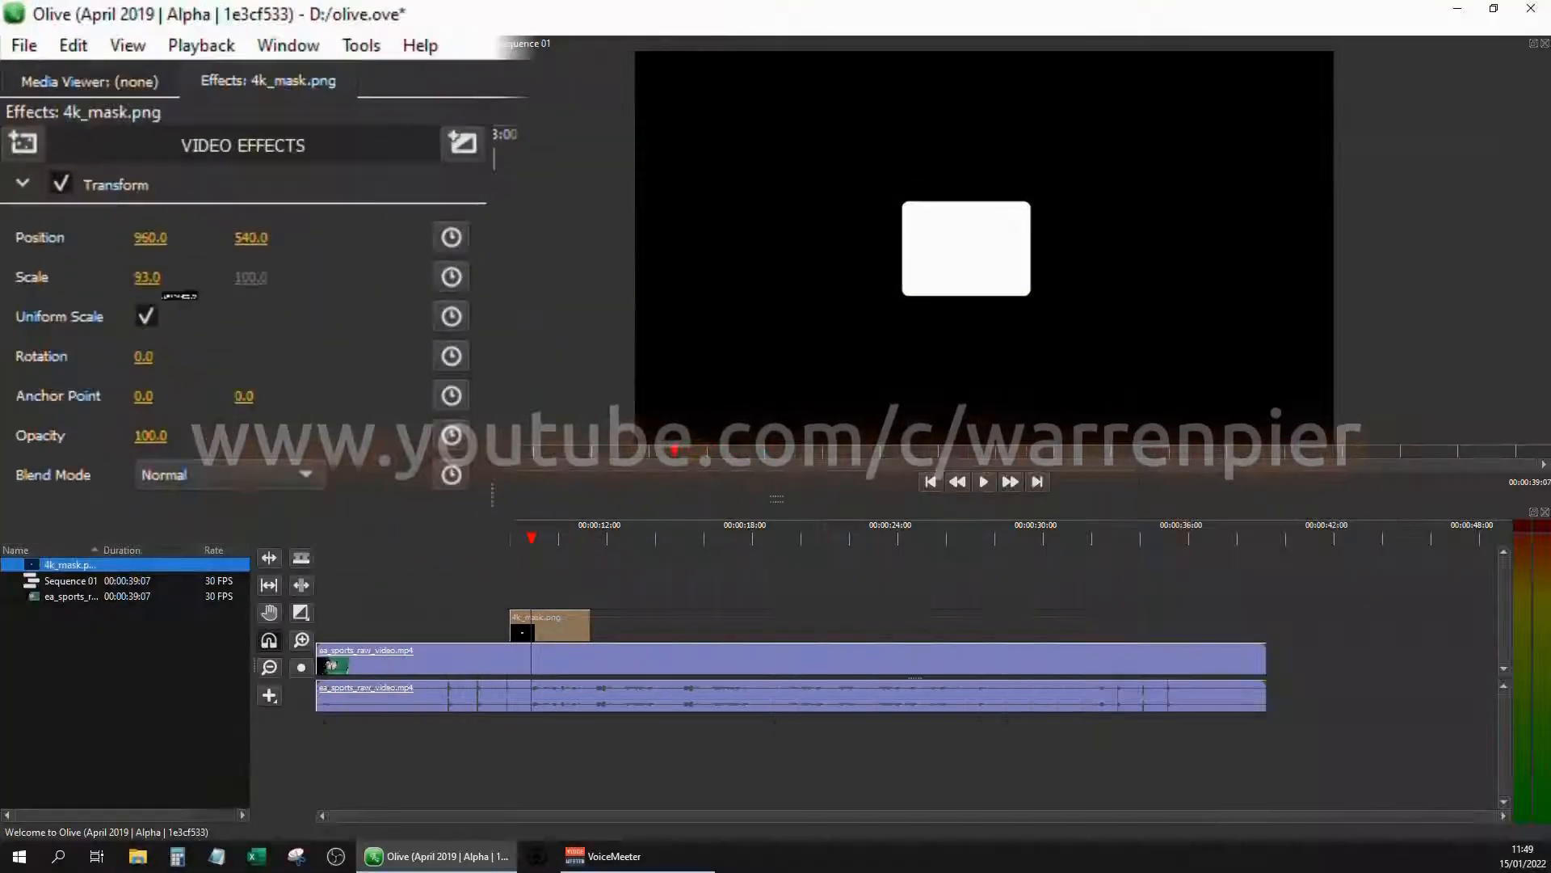
drag(105, 170, 53, 170)
drag(168, 316, 206, 335)
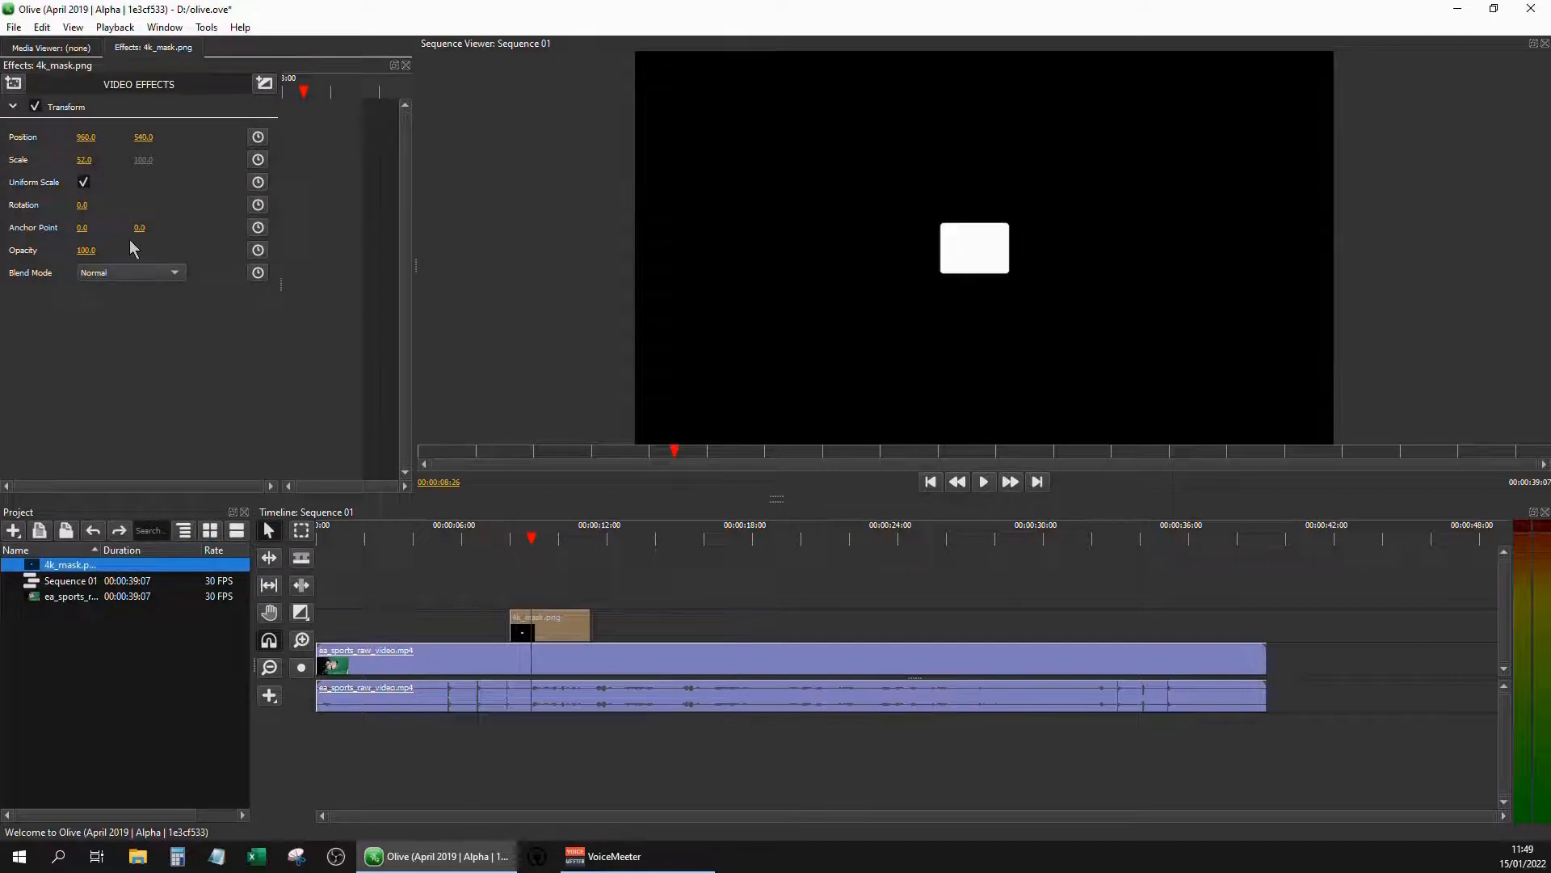
Apply an inverted Luma Key effect to the mask clip and move the mask to about position 1003, 589
click(13, 84)
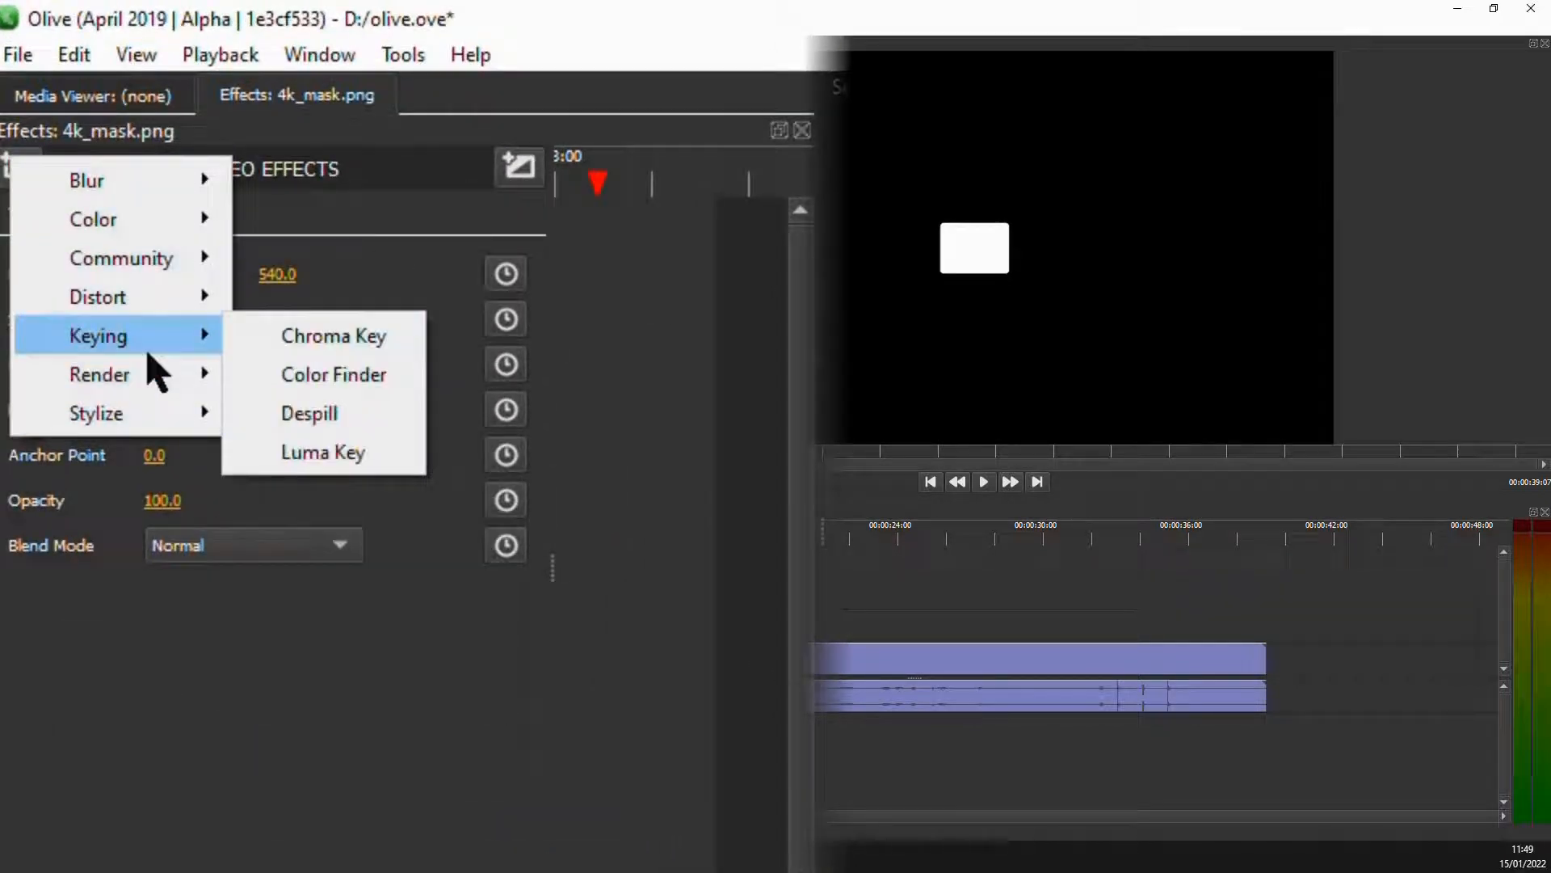
click(327, 454)
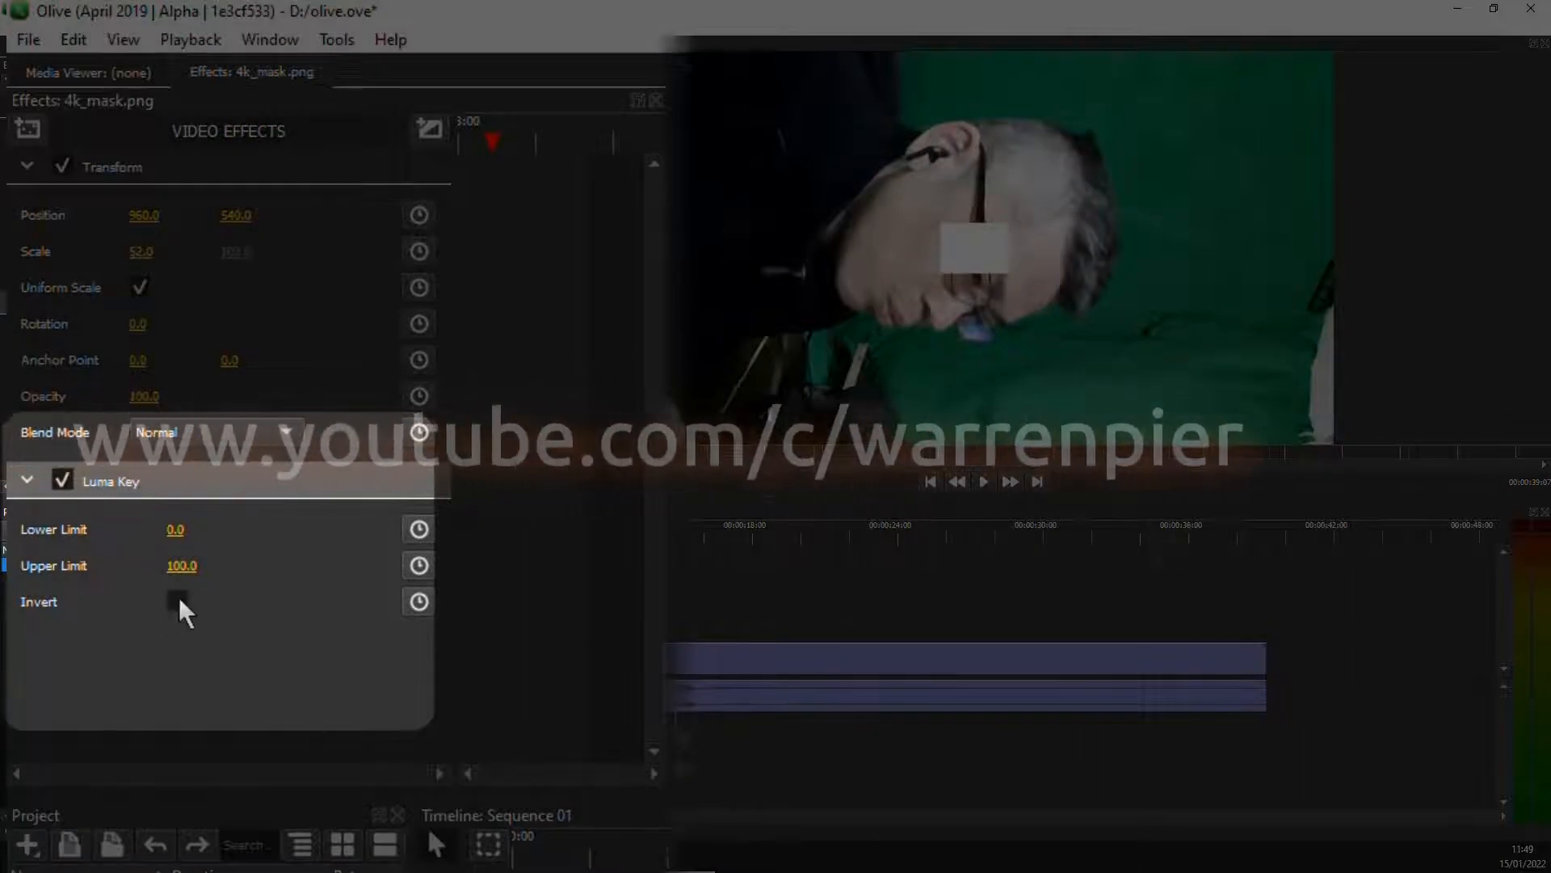
click(177, 601)
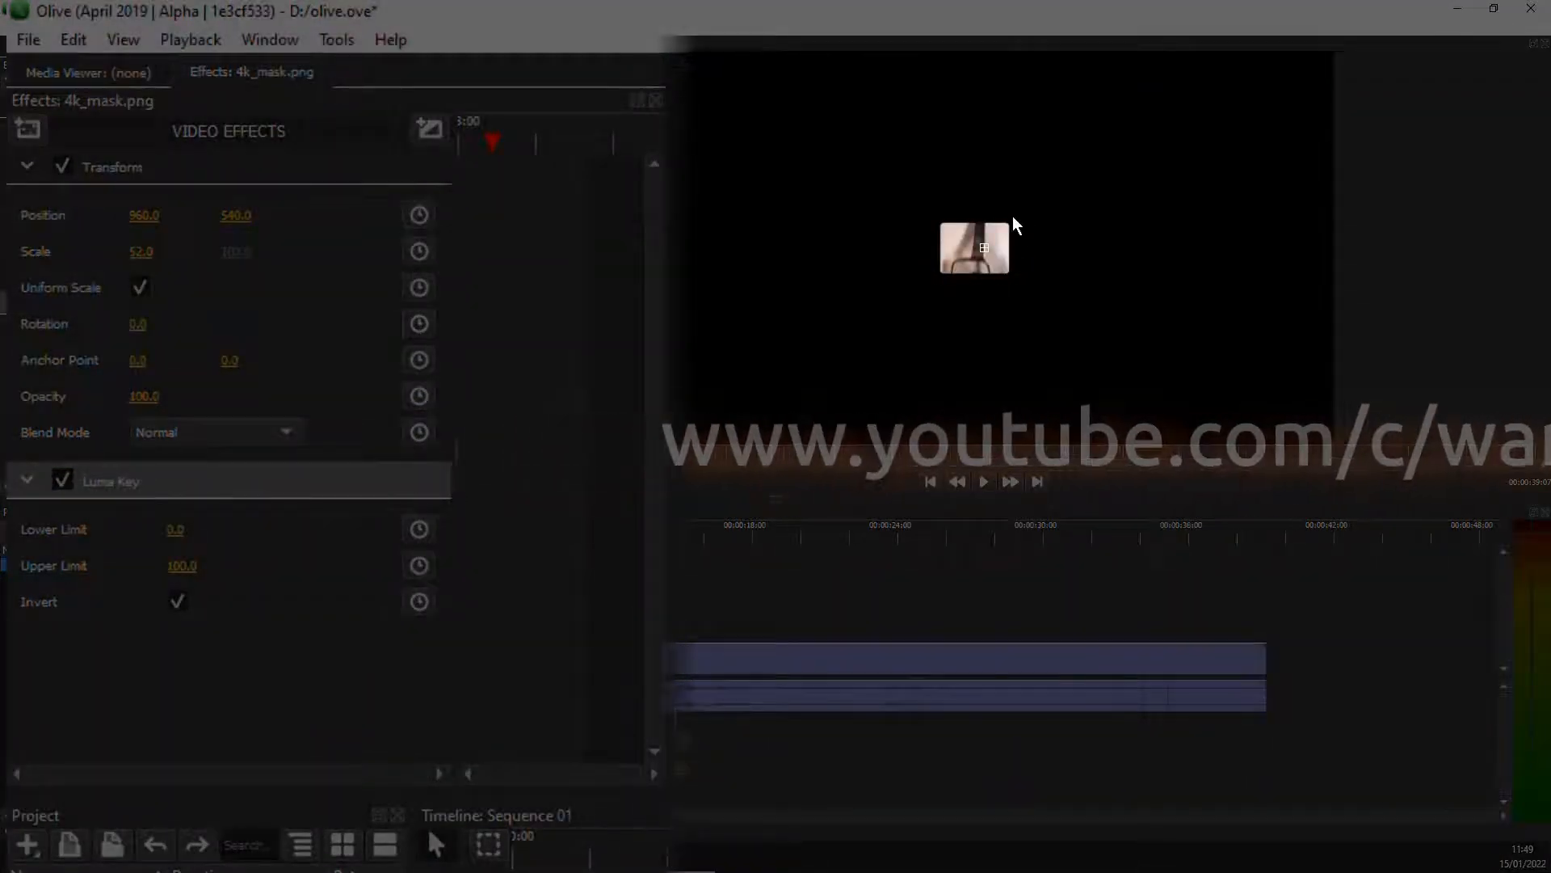
drag(1012, 216, 1033, 243)
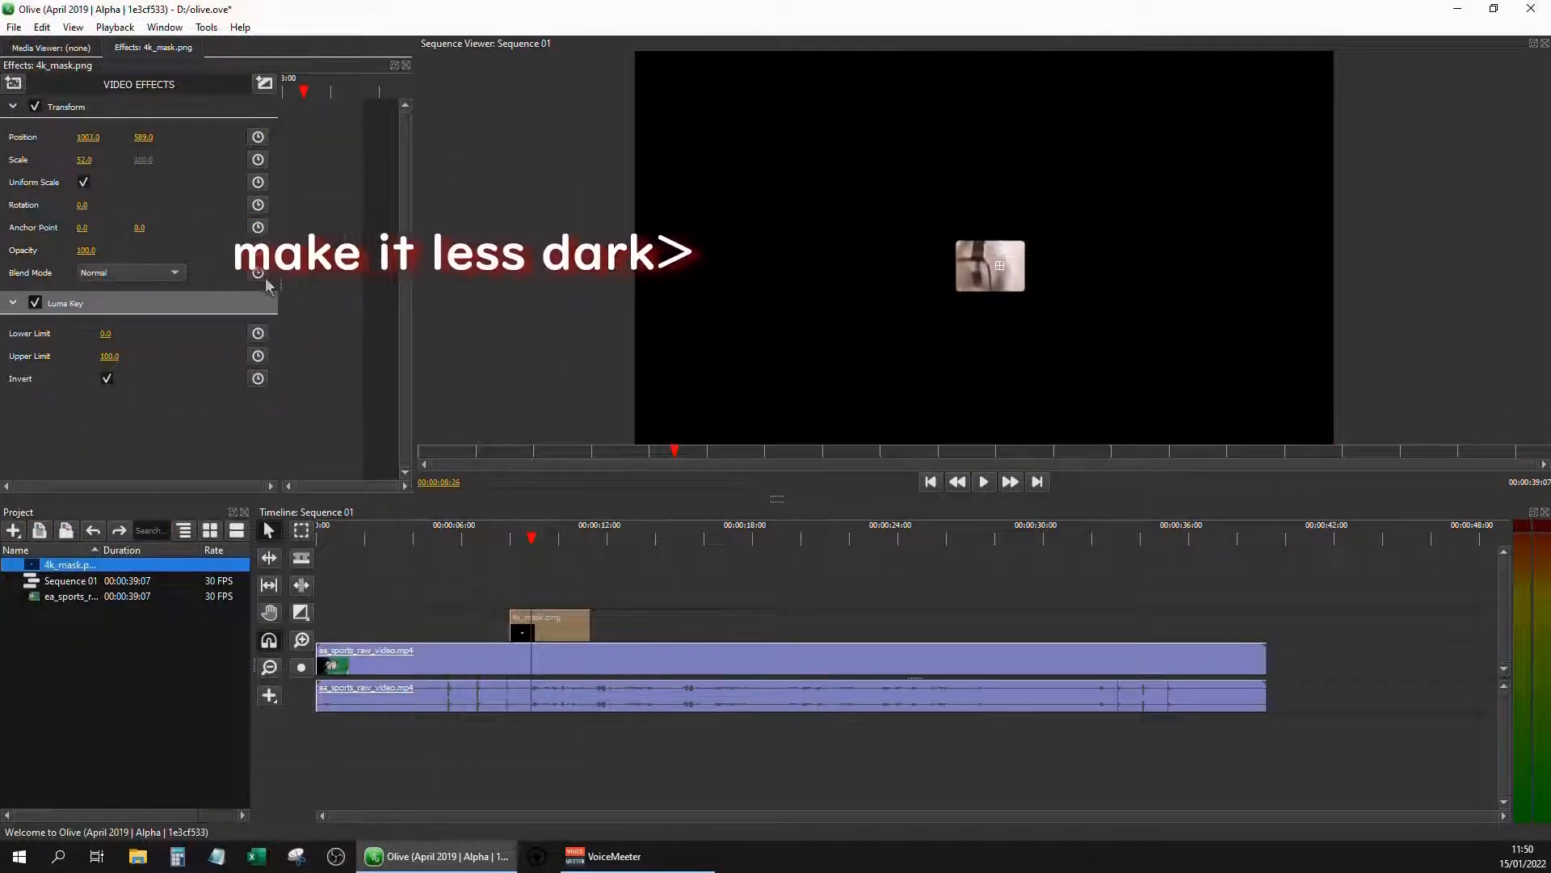
Lower the mask clip's opacity to 50, trying 65 and 30 first
drag(138, 367, 139, 368)
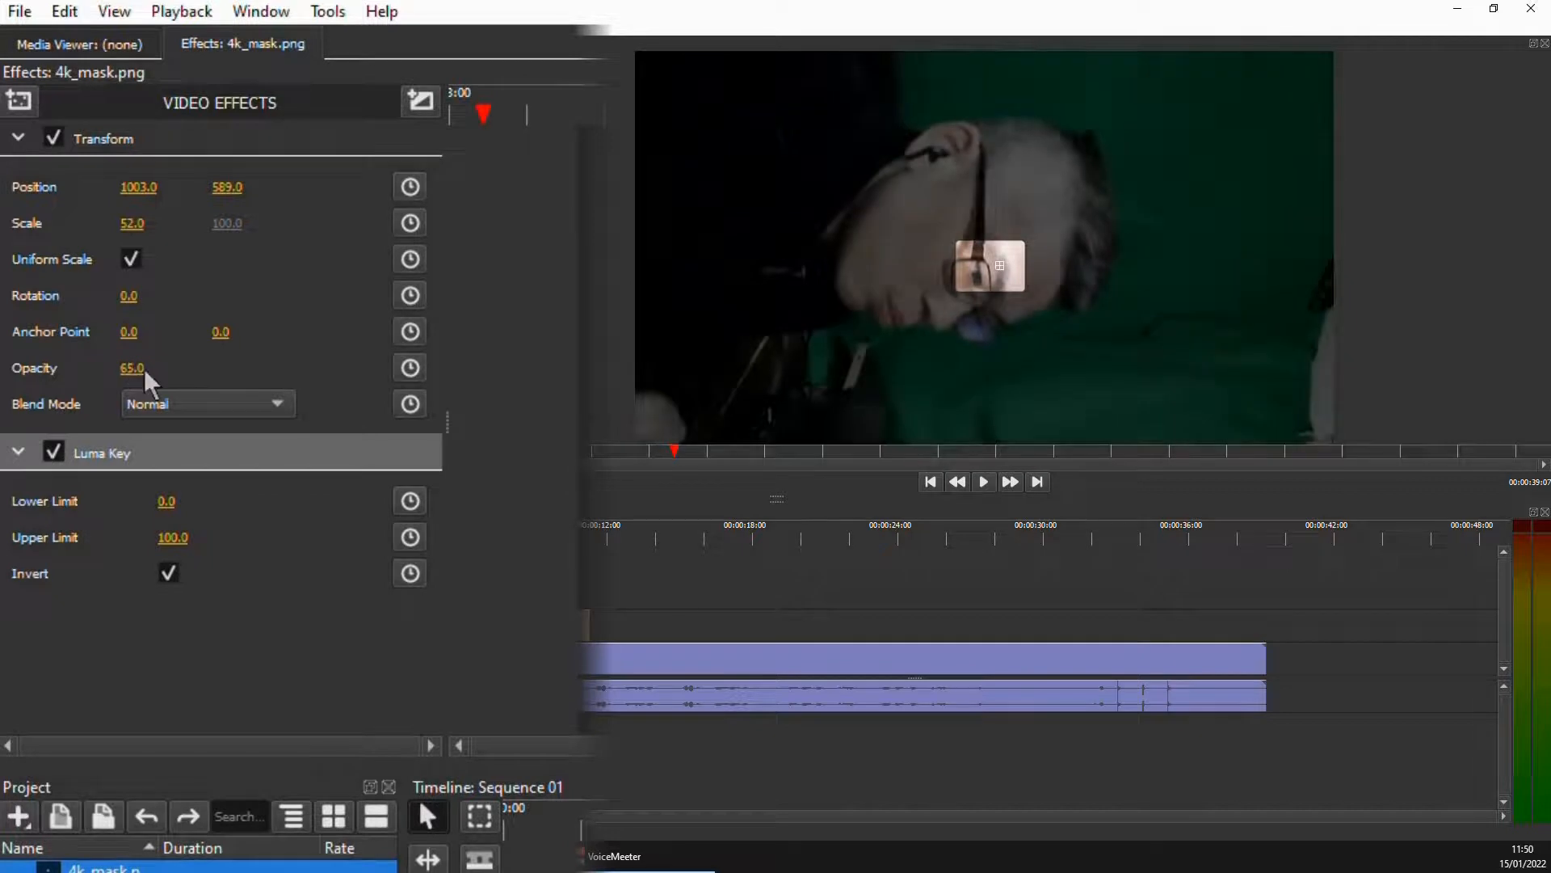
click(137, 373)
text(30)
key(Return)
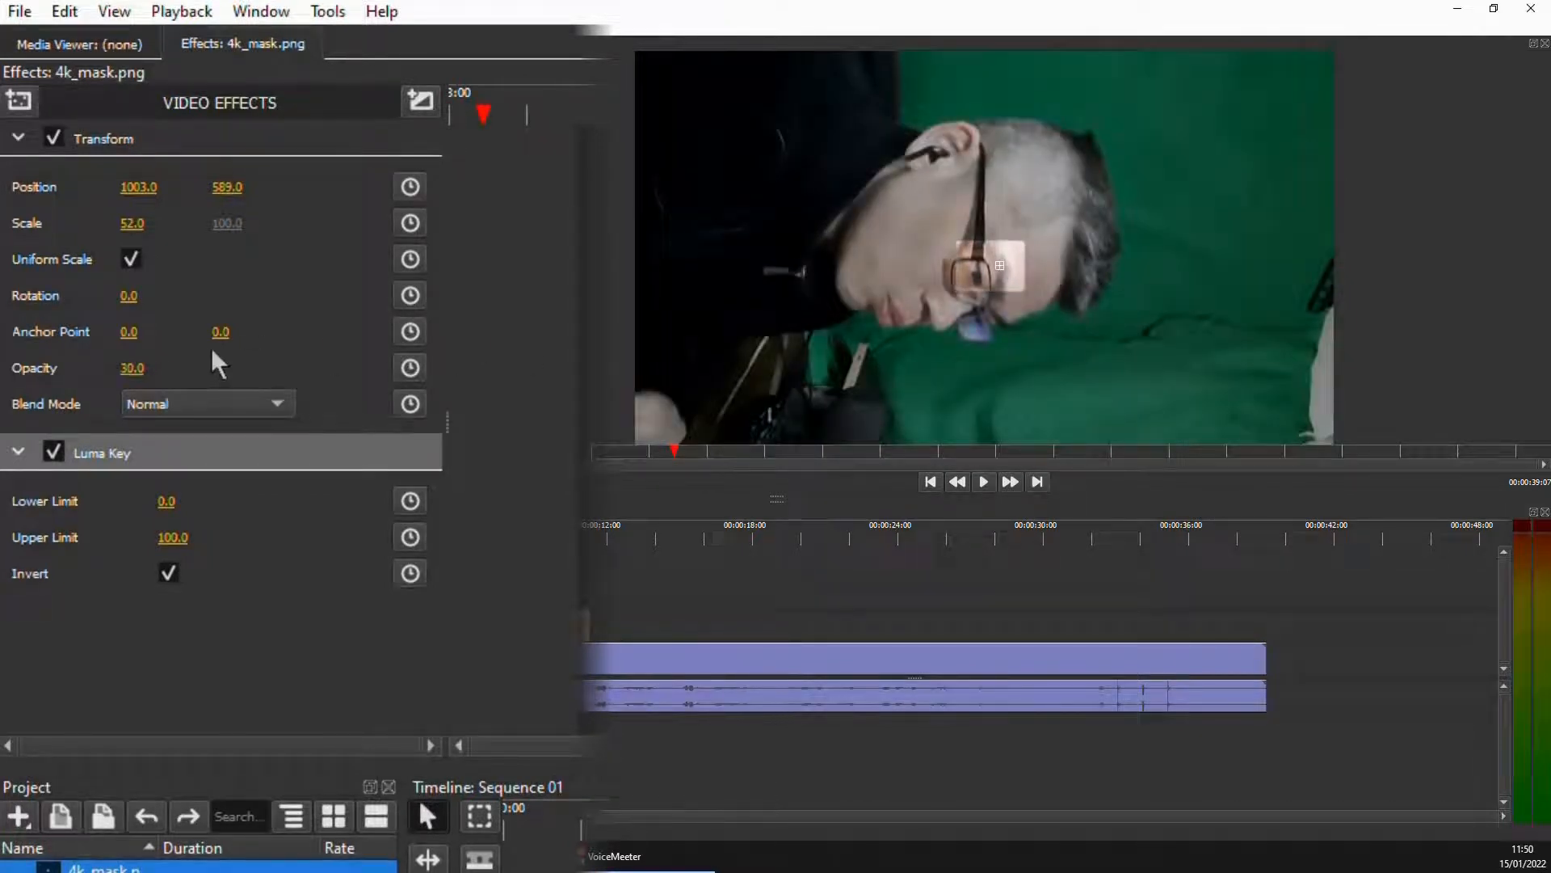
click(158, 365)
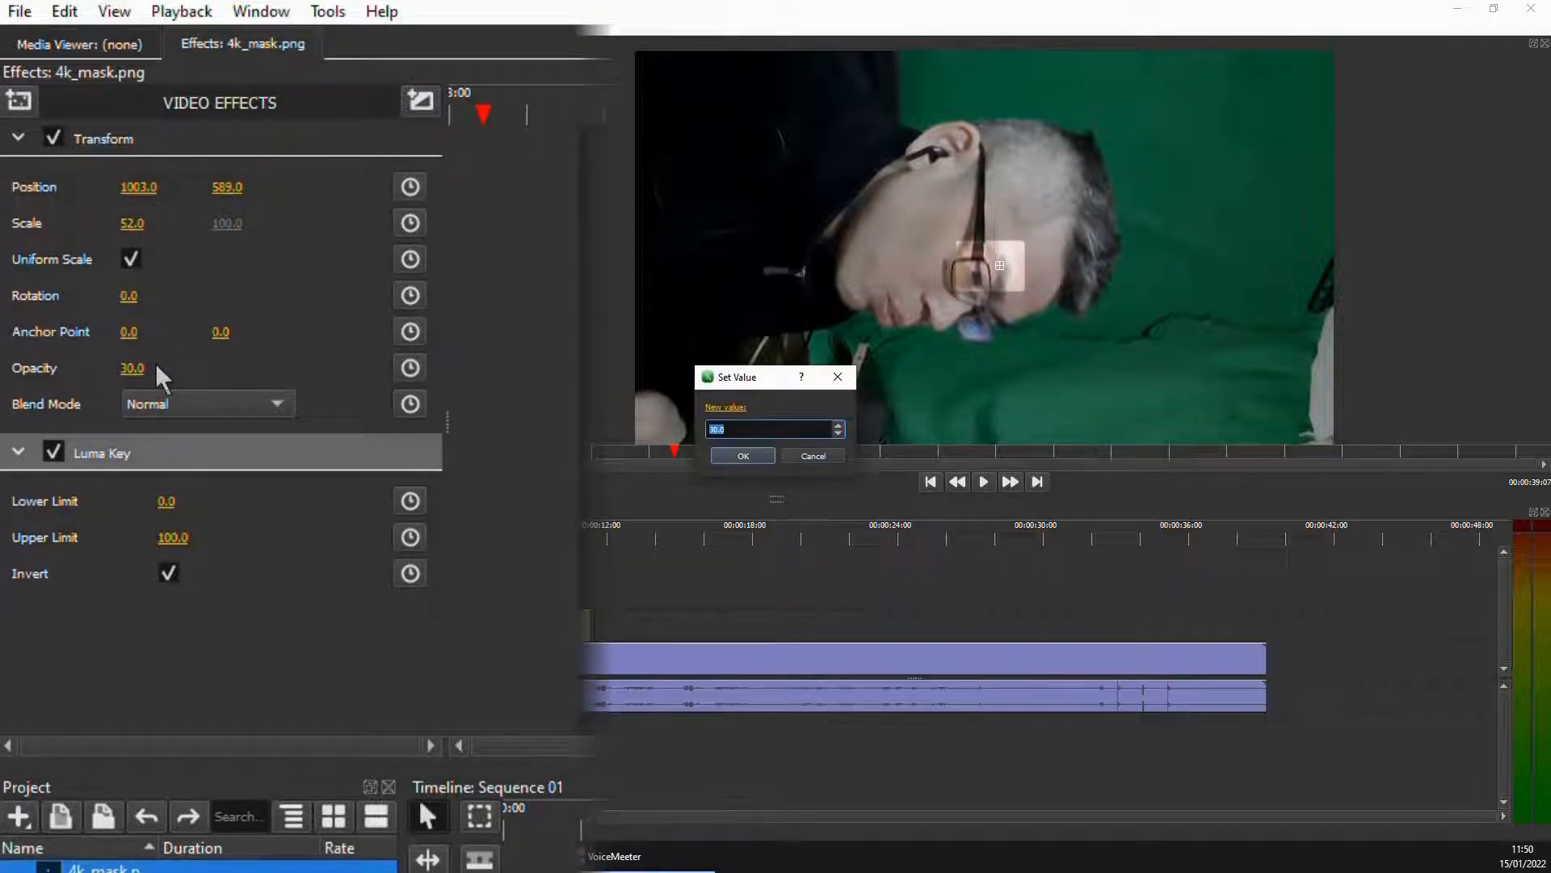
text(50)
key(Return)
Enlarge the mask to a scale of 68 and place it over the eye at about position 947, 613
drag(912, 218, 948, 188)
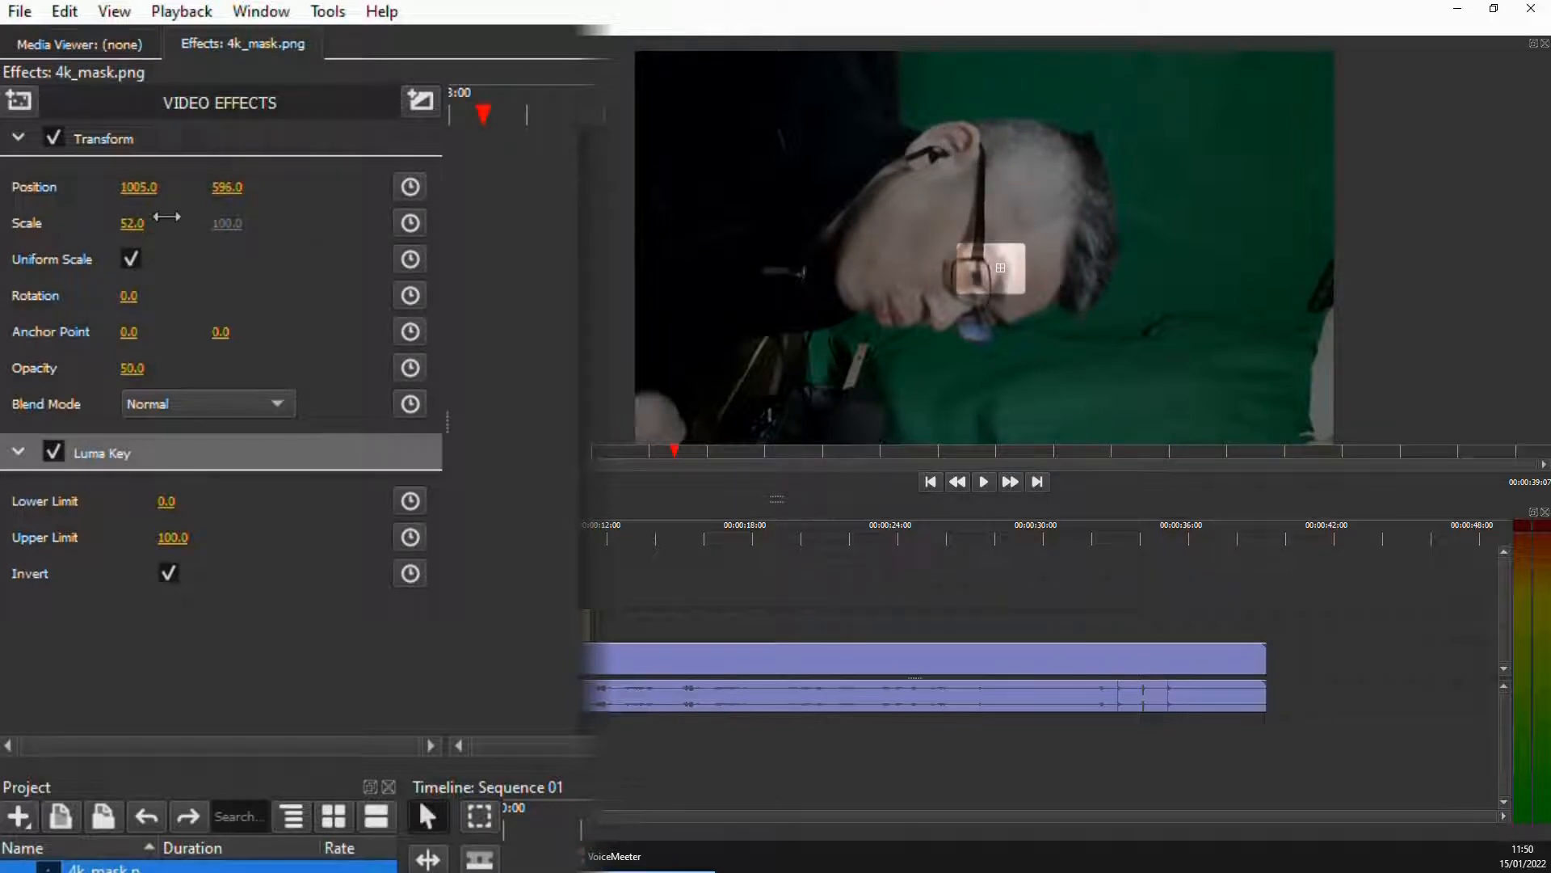
mouse_move(132, 223)
mouse_down()
mouse_move(194, 223)
mouse_move(161, 230)
mouse_up()
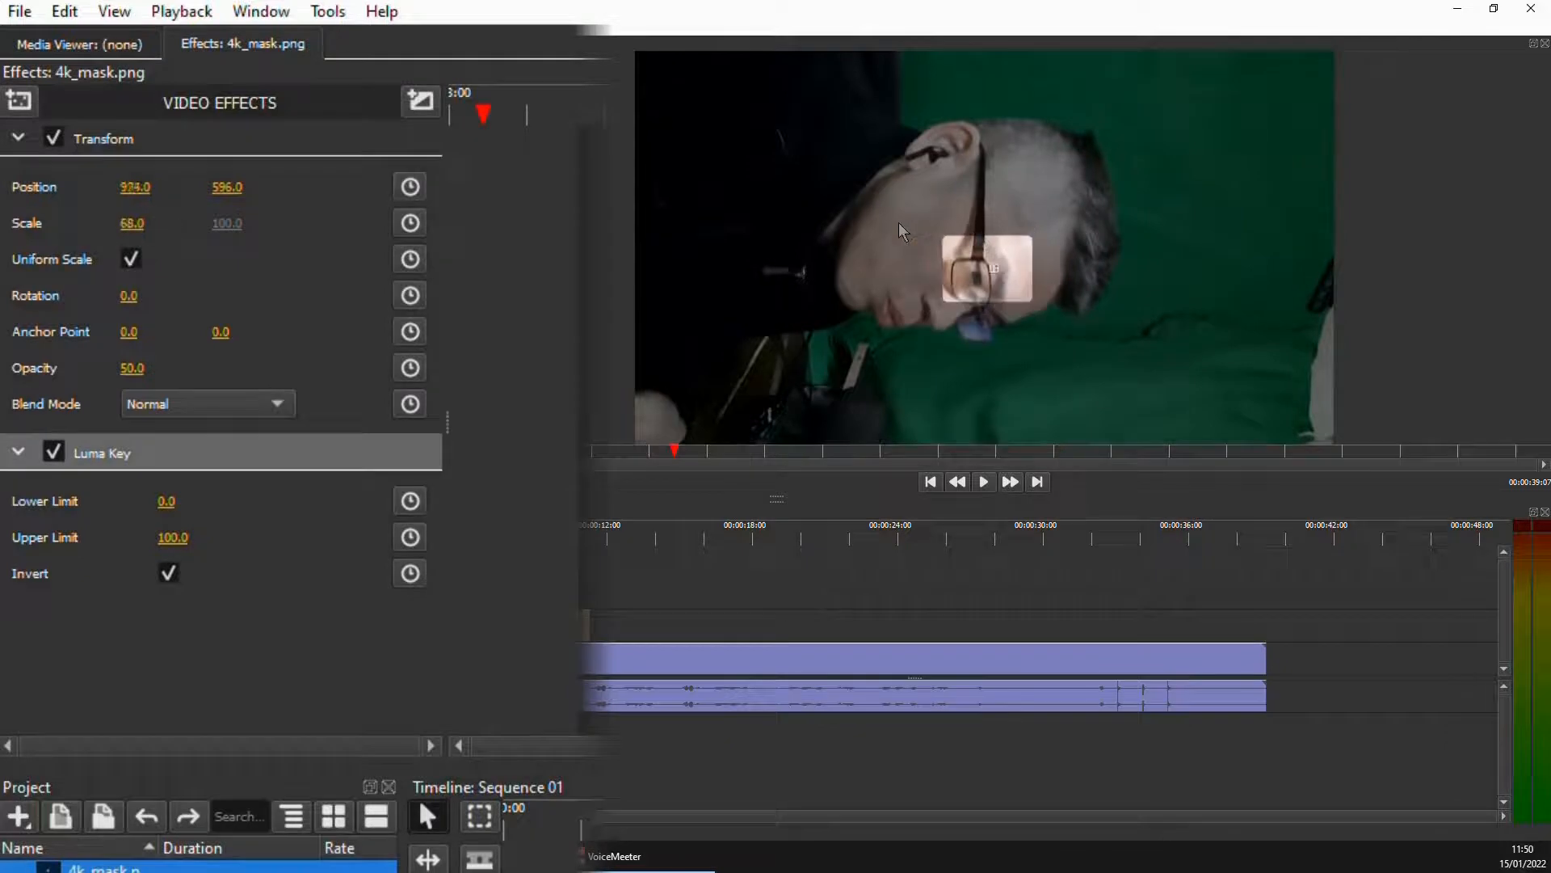
drag(914, 232, 946, 313)
Play the sequence from just before the mask clip to check how the mask follows the face
click(598, 580)
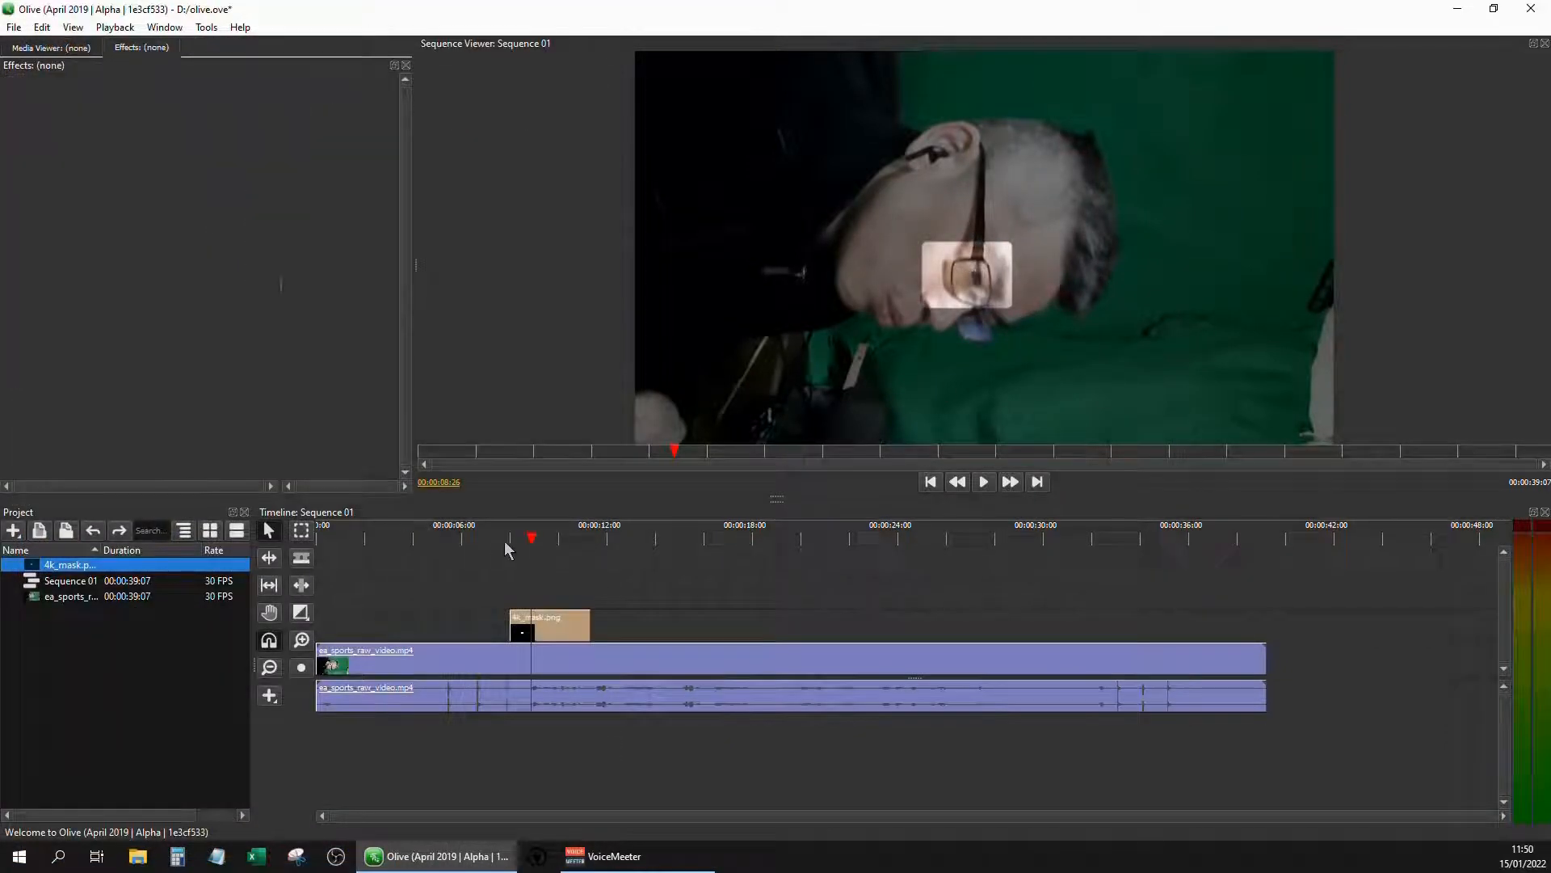
click(493, 537)
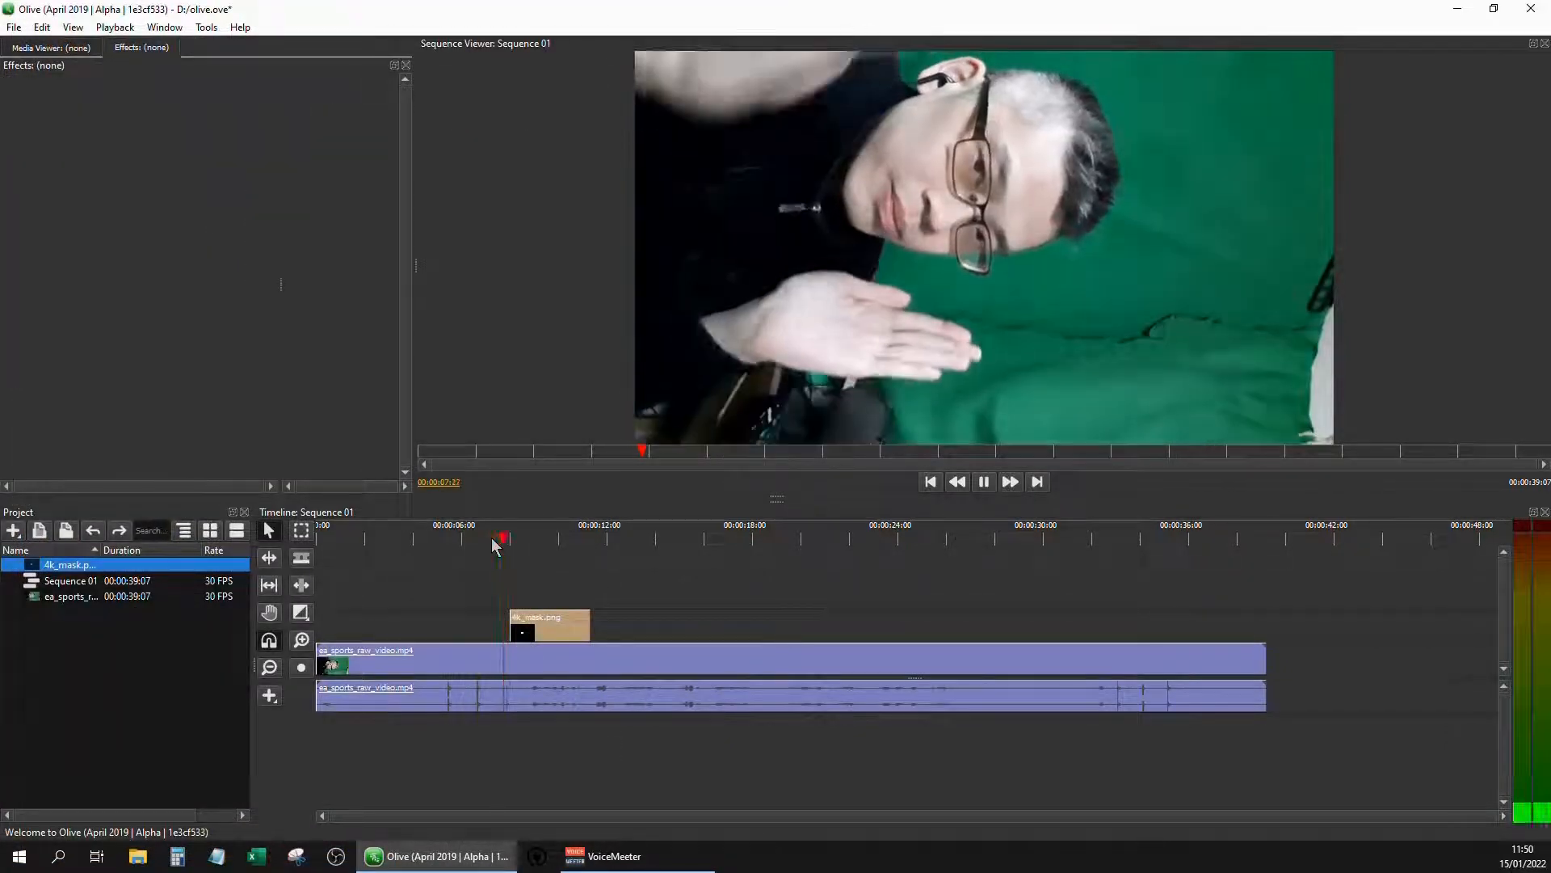
key(space)
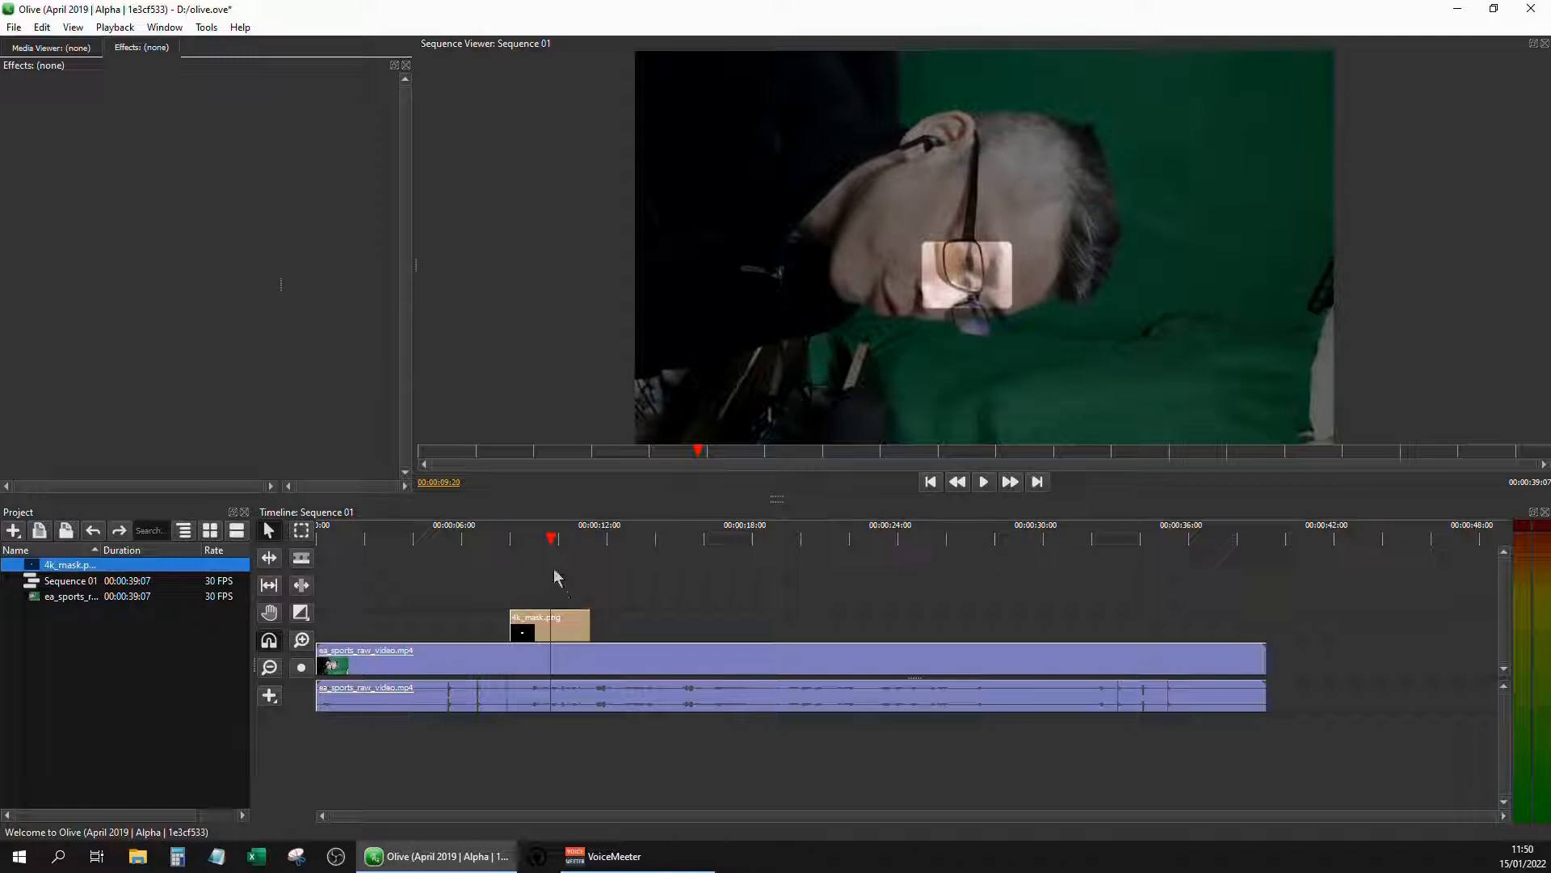
Shift the mask clip to start at about 00:00:07:09 and place the mask over the eye at about position 980, 319
click(495, 540)
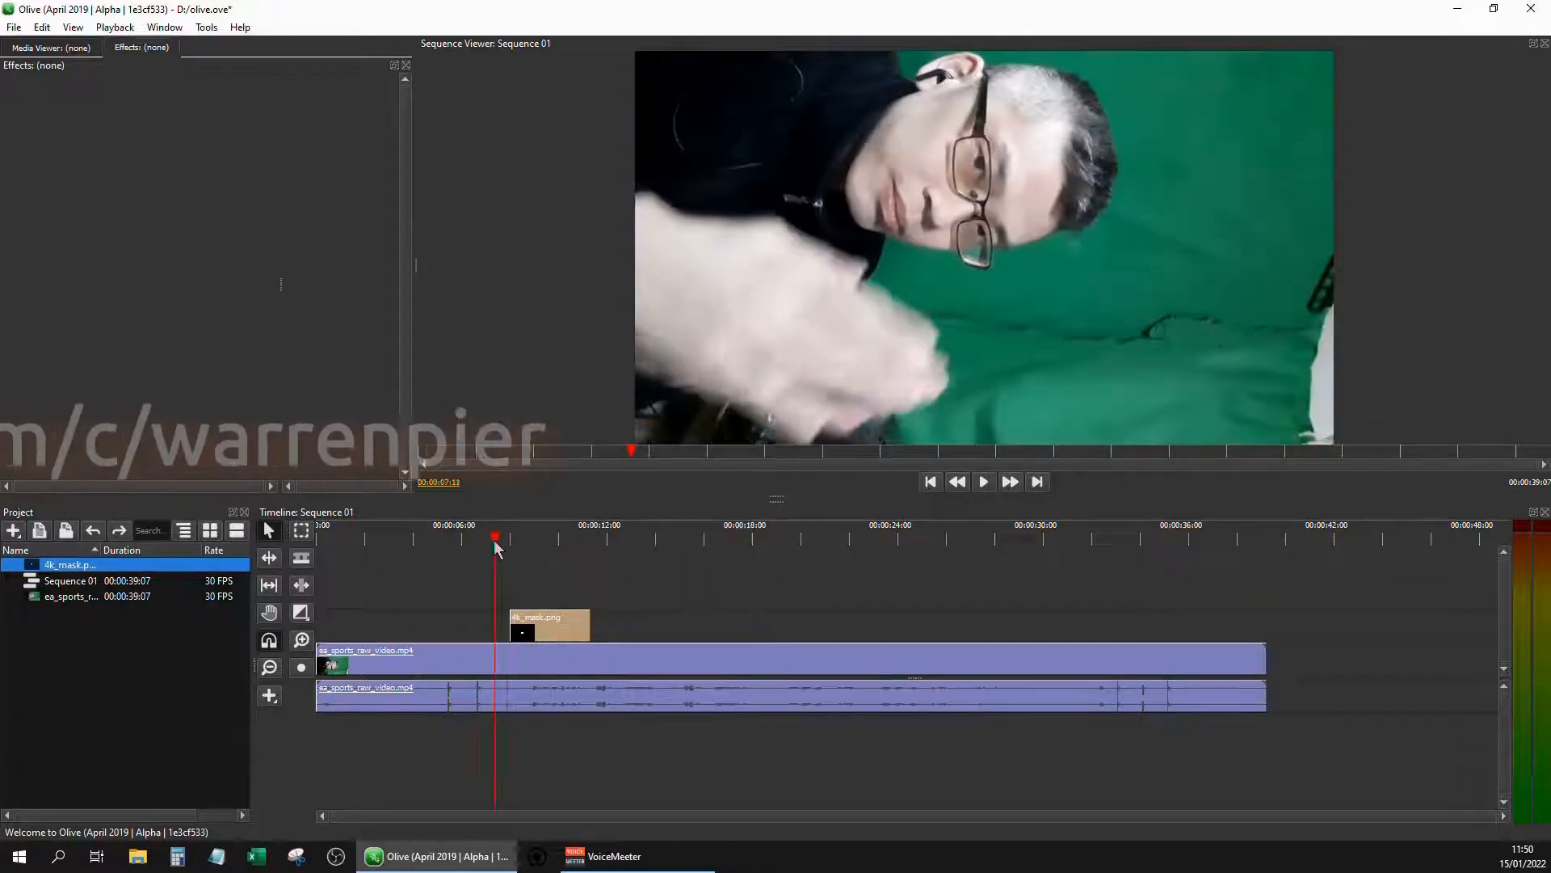
key(Right)
key(Right)
key(Right)
key(Right)
key(Right)
key(Right)
key(Right)
key(Right)
key(Right)
key(Right)
key(Right)
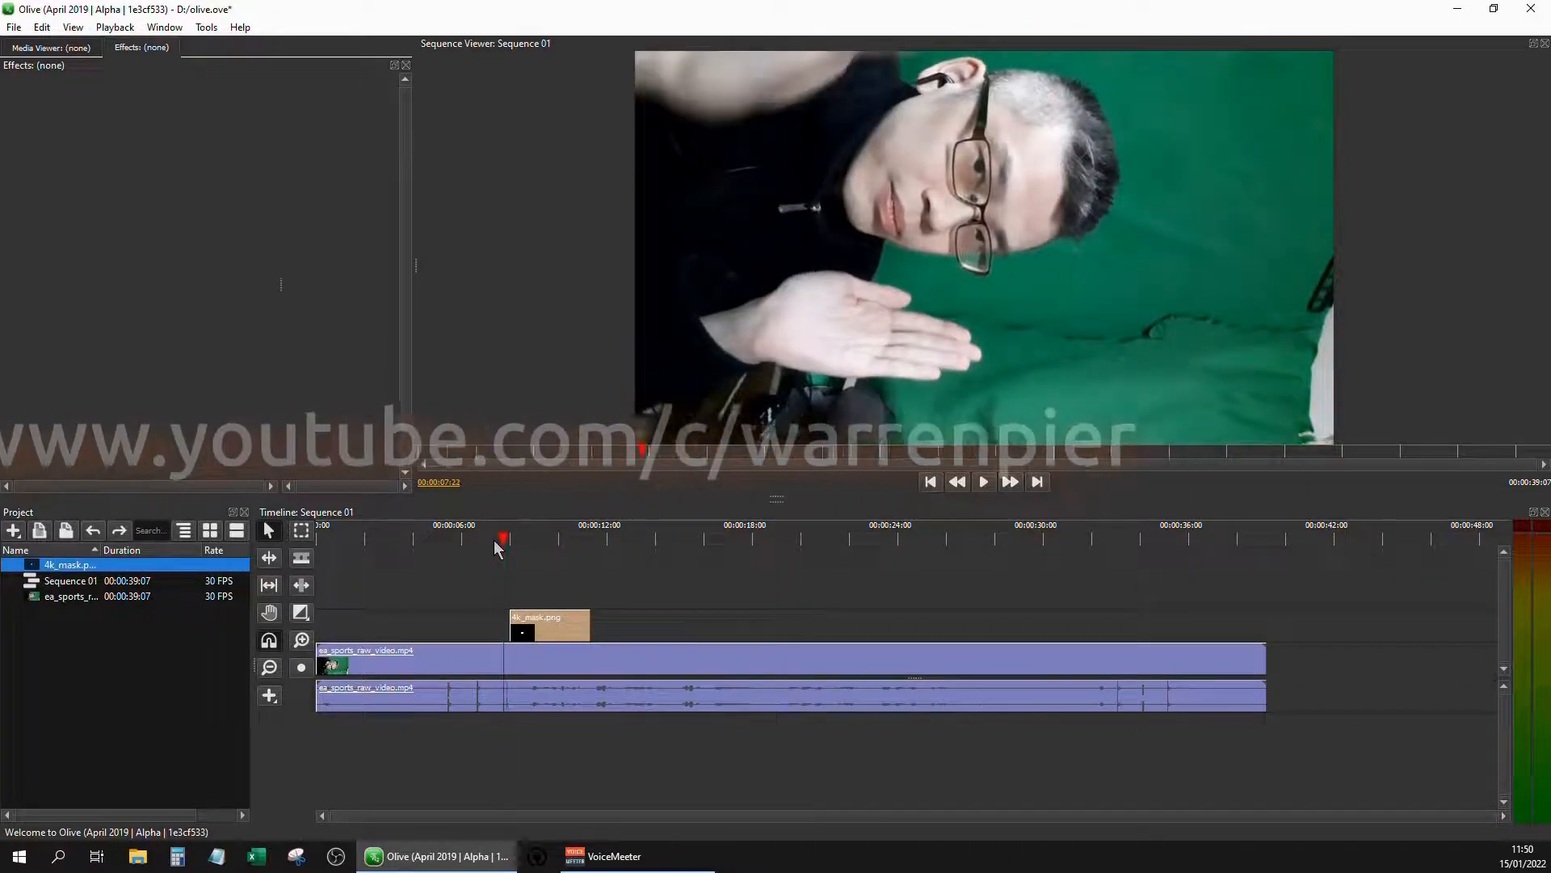
key(Right)
key(Right)
key(Right)
key(Right)
key(Right)
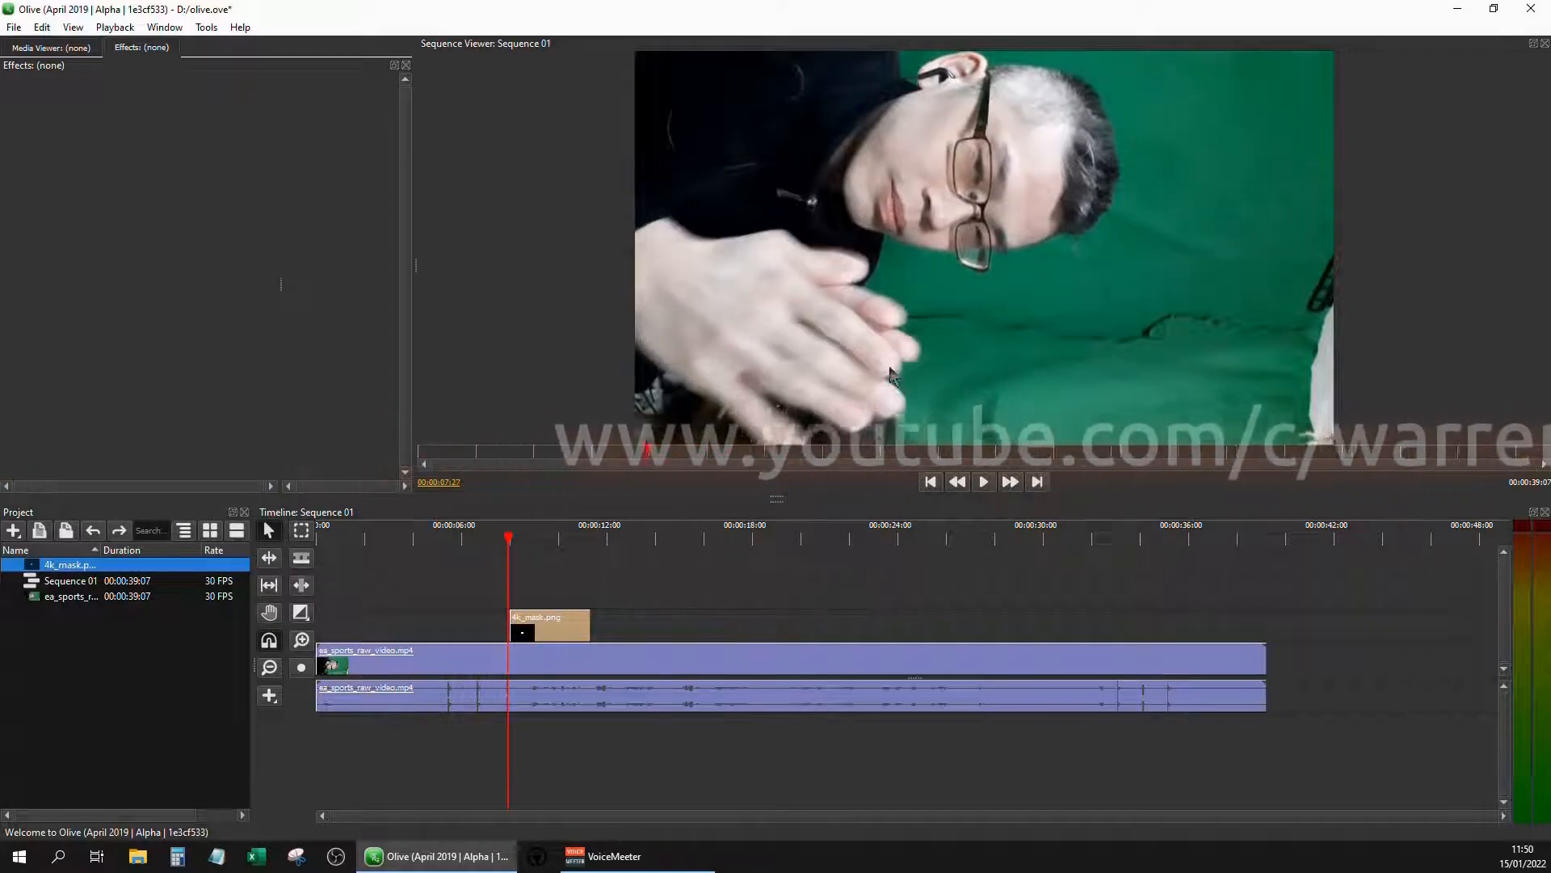
drag(551, 635, 535, 641)
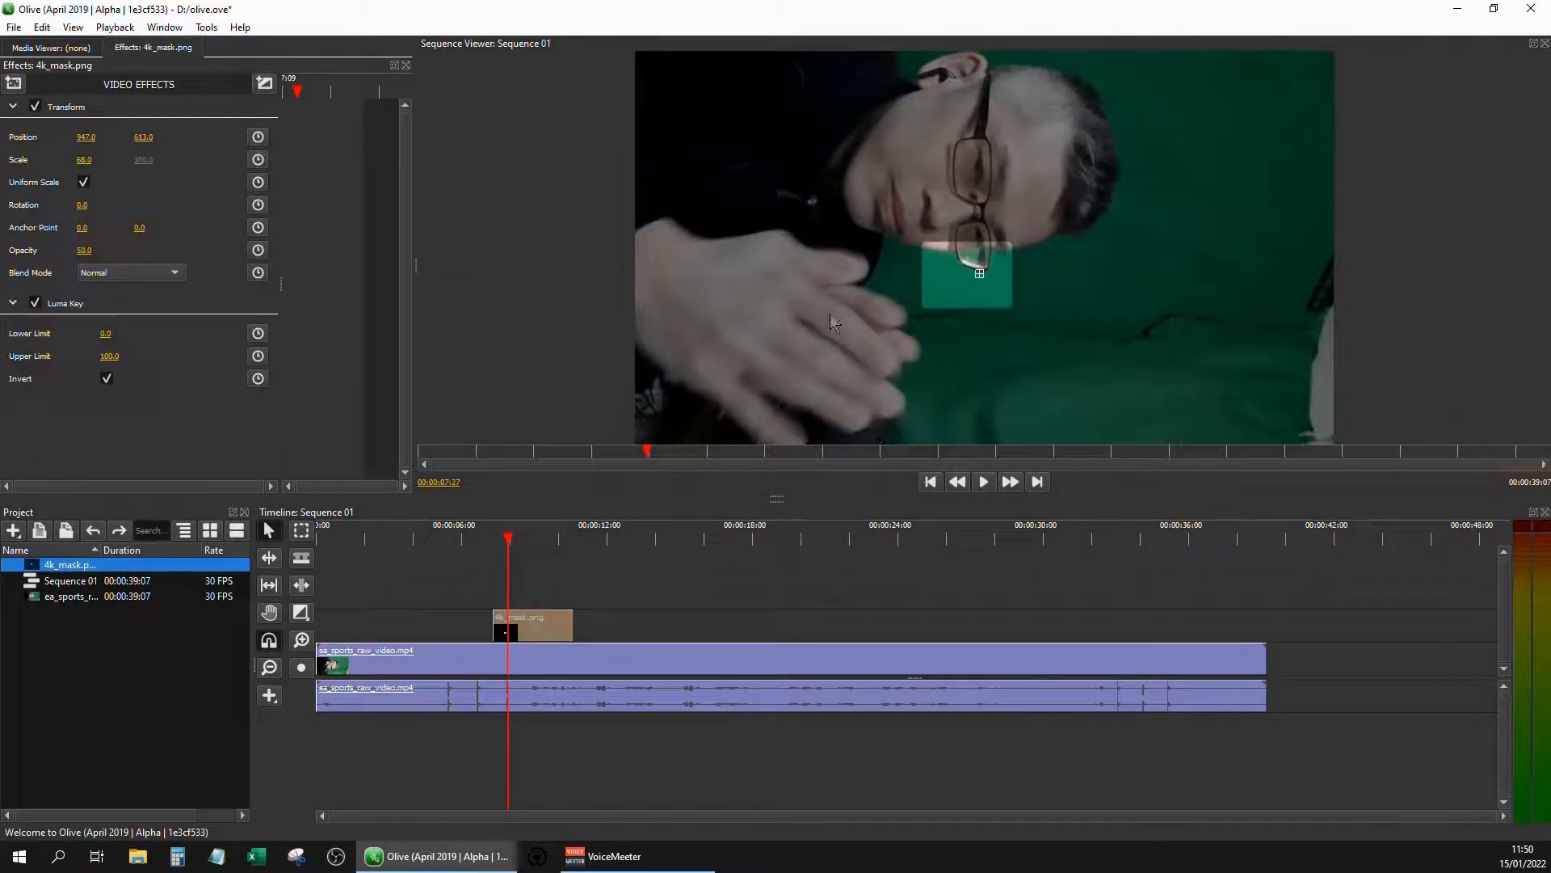
drag(979, 275, 992, 166)
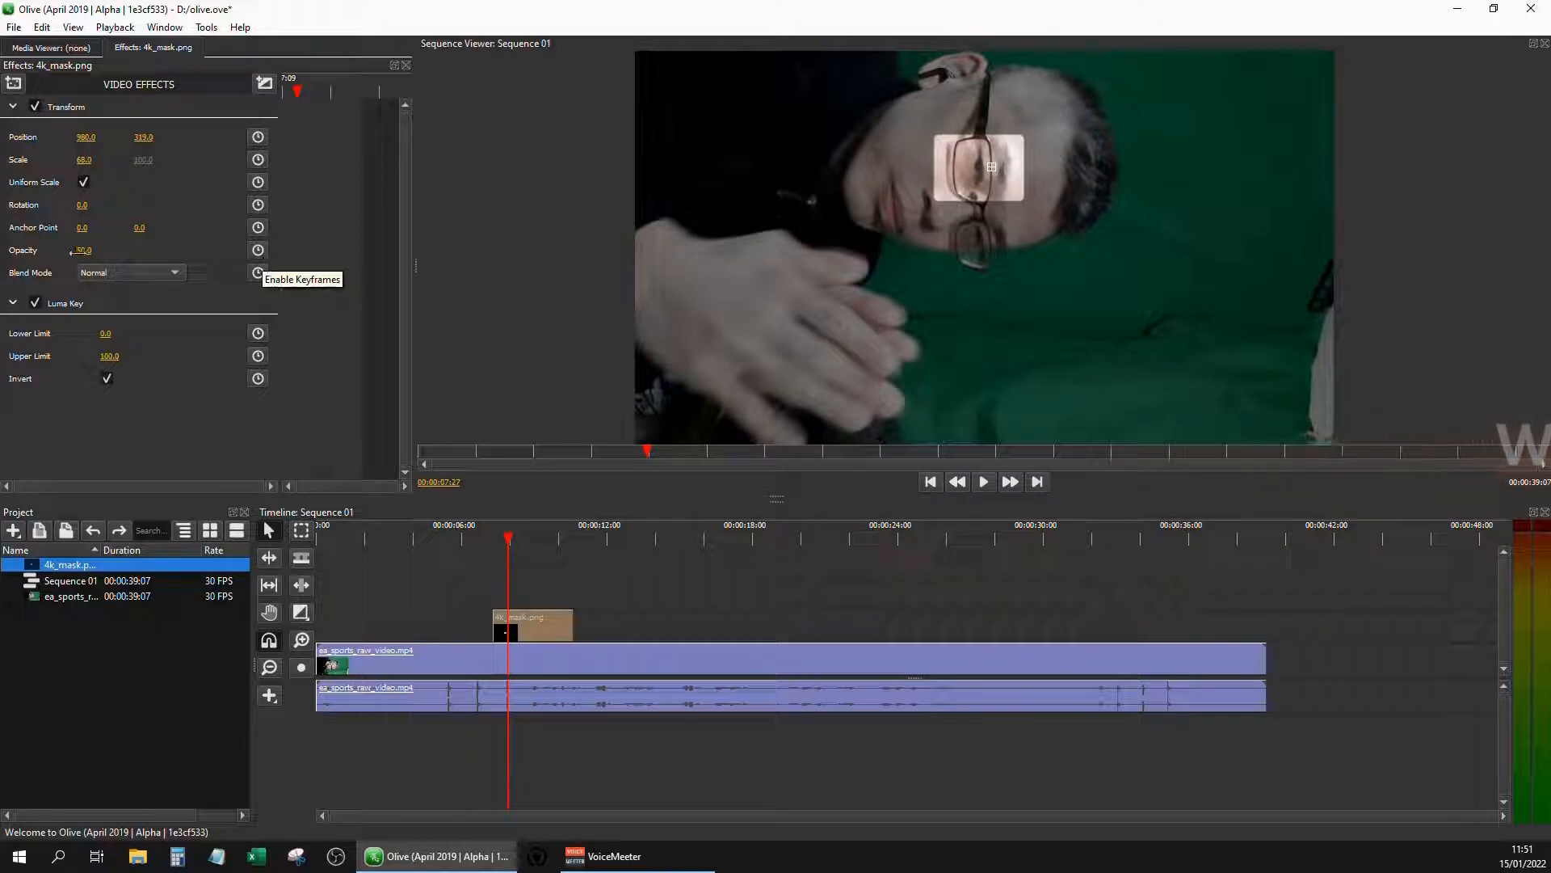
Keyframe the mask clip's opacity to fade in from its start up to 50, and preview the fade
click(259, 251)
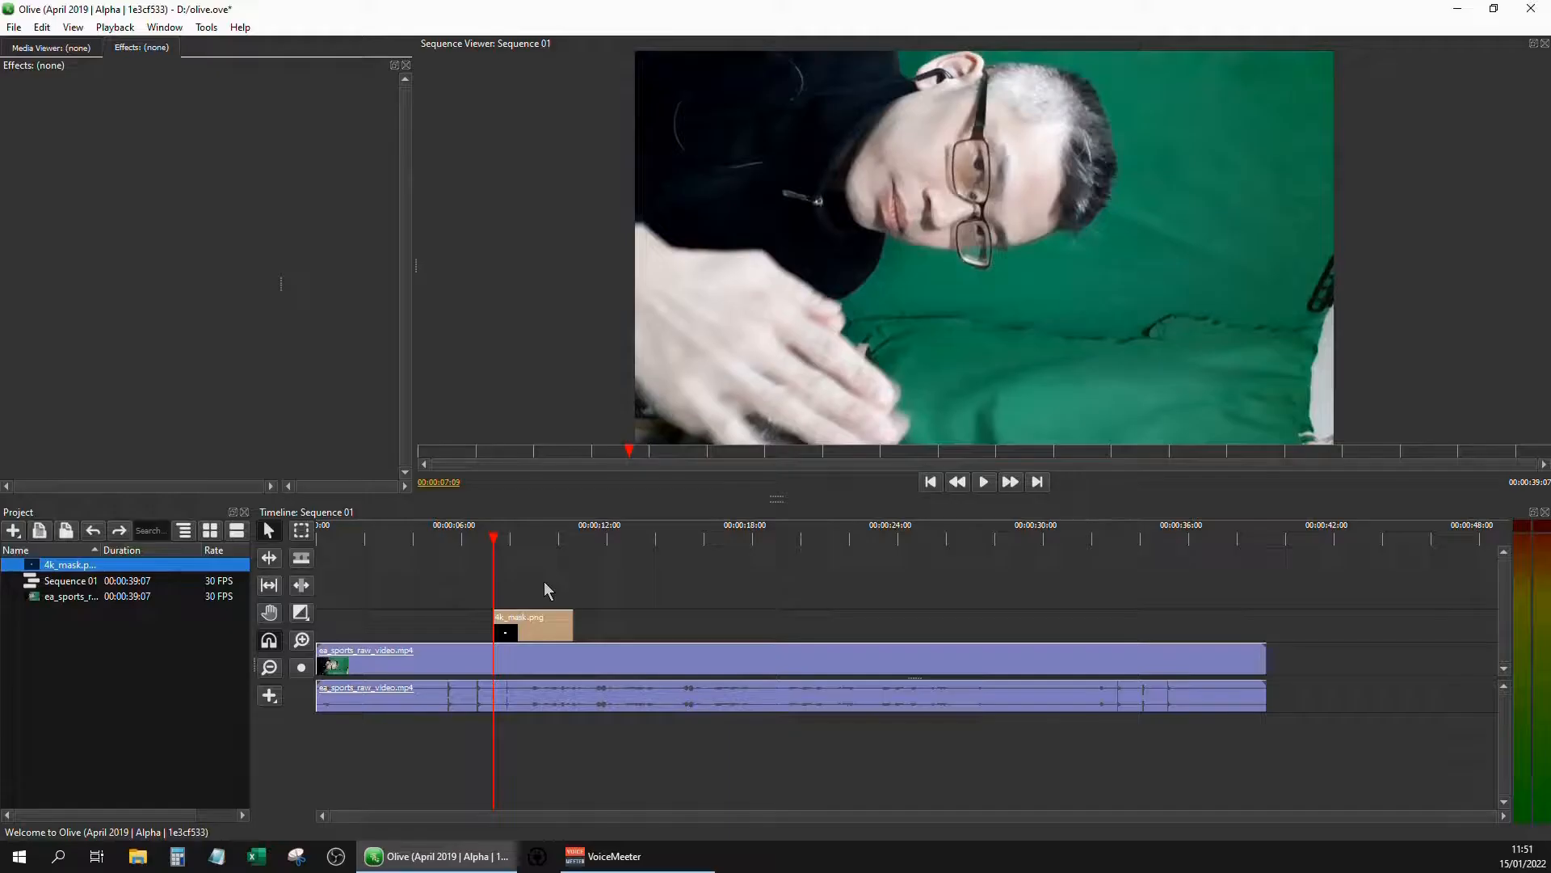
key(space)
key(space)
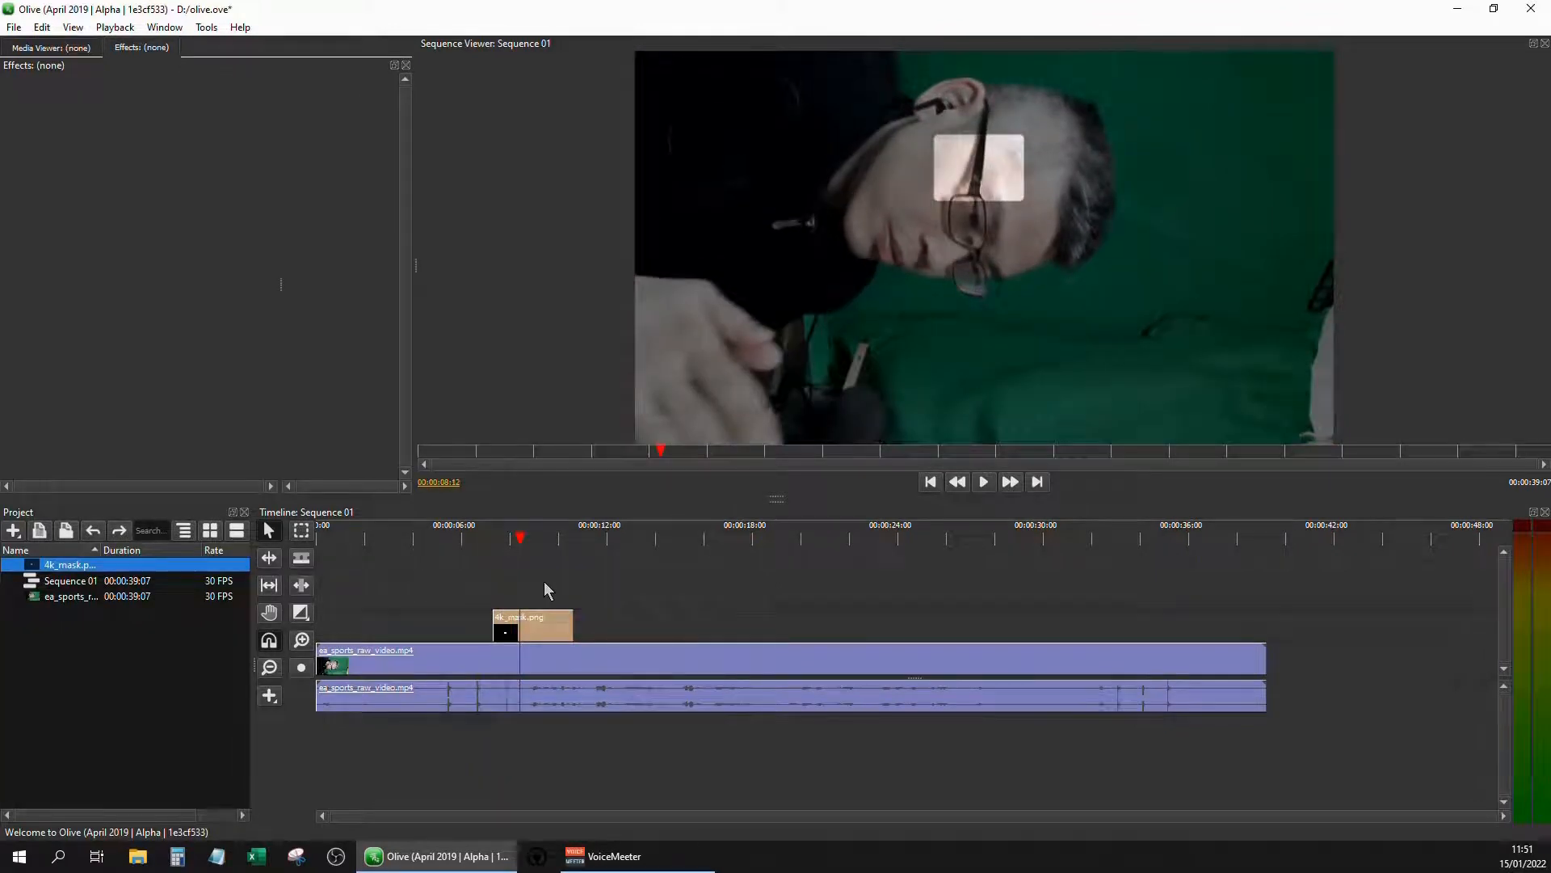
Enable position and scale keyframes on the mask clip and align them with the second opacity keyframe
click(527, 638)
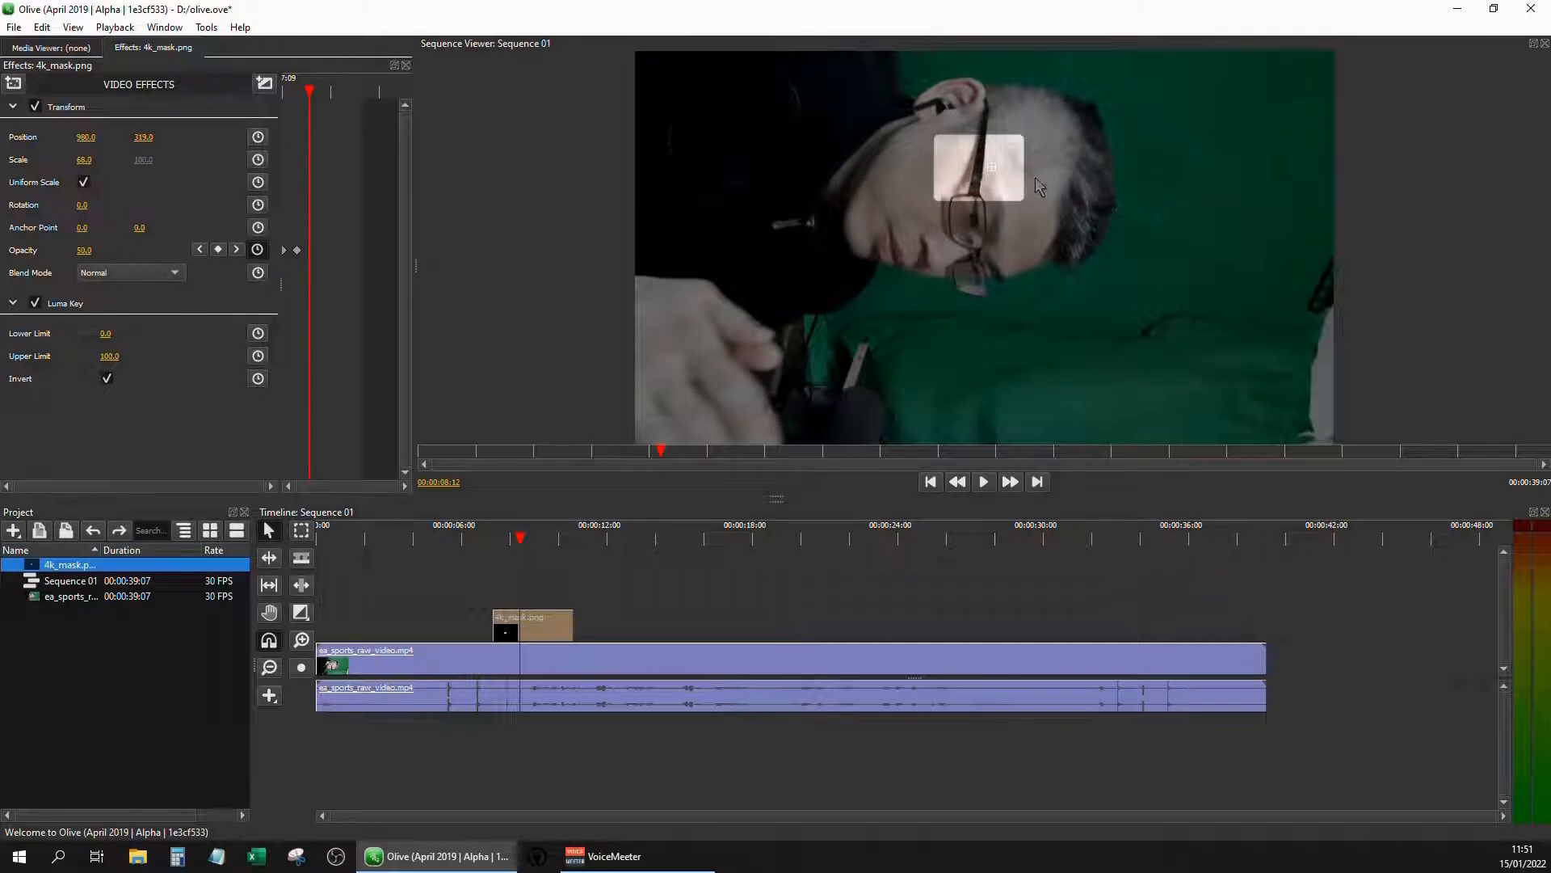
drag(992, 168, 990, 279)
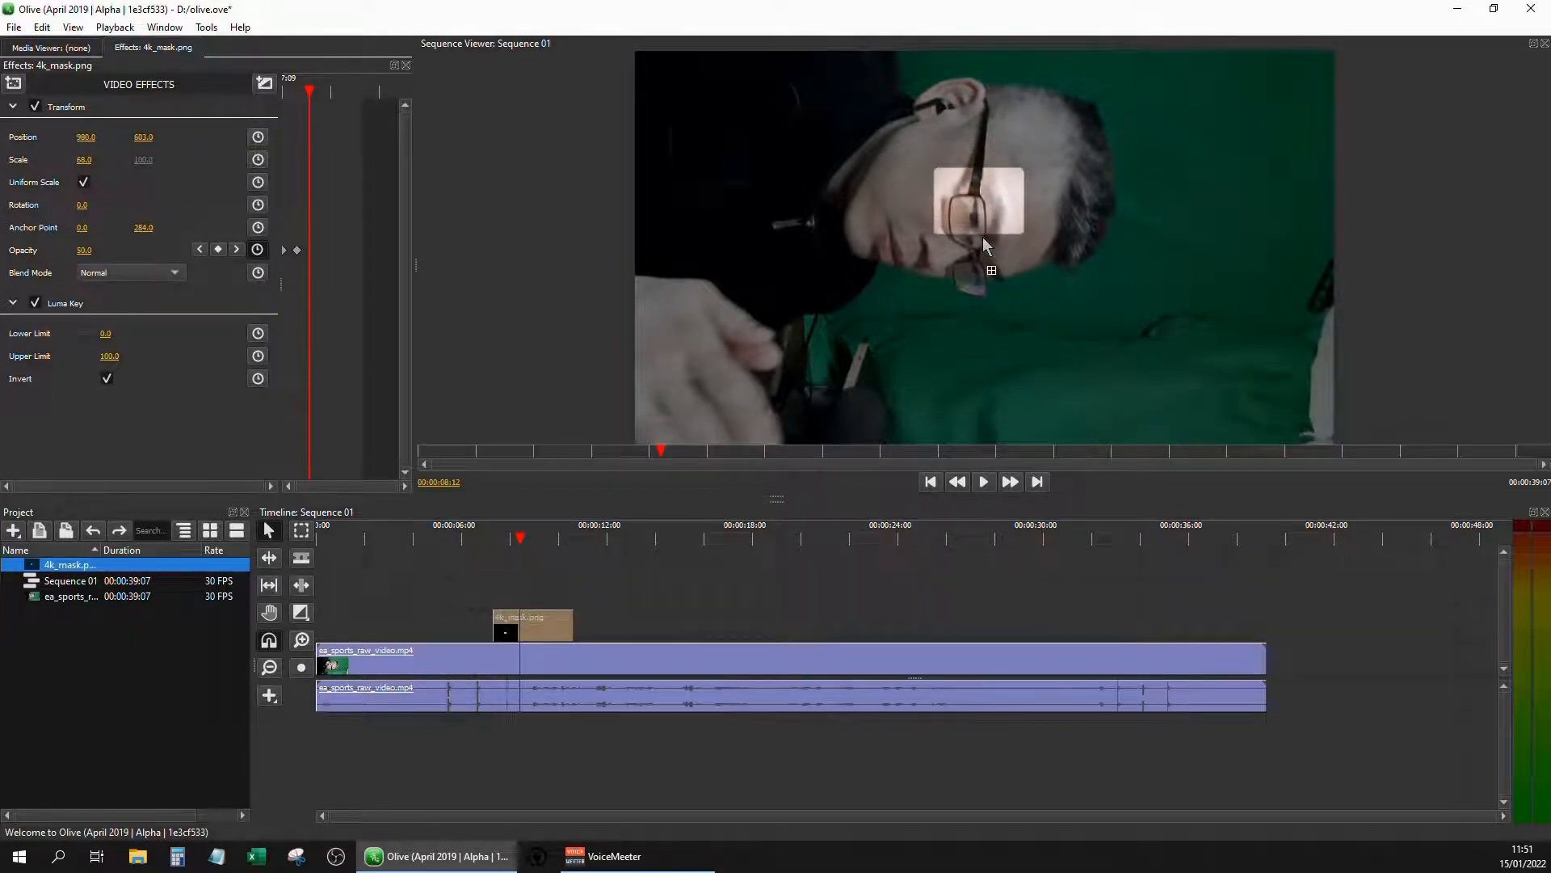
key(ctrl+z)
click(410, 235)
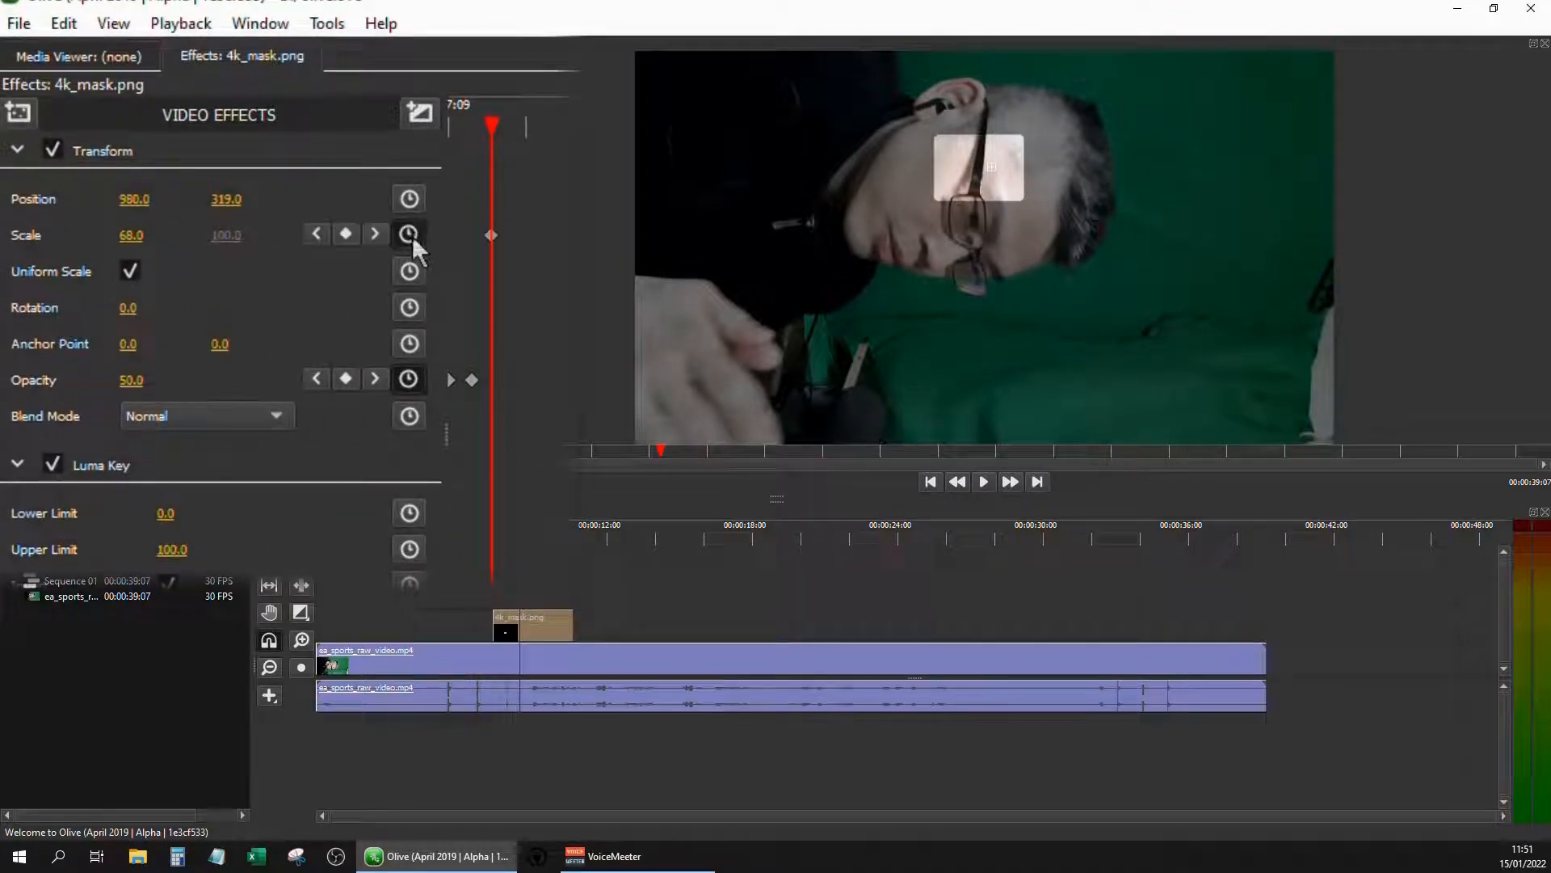
click(410, 199)
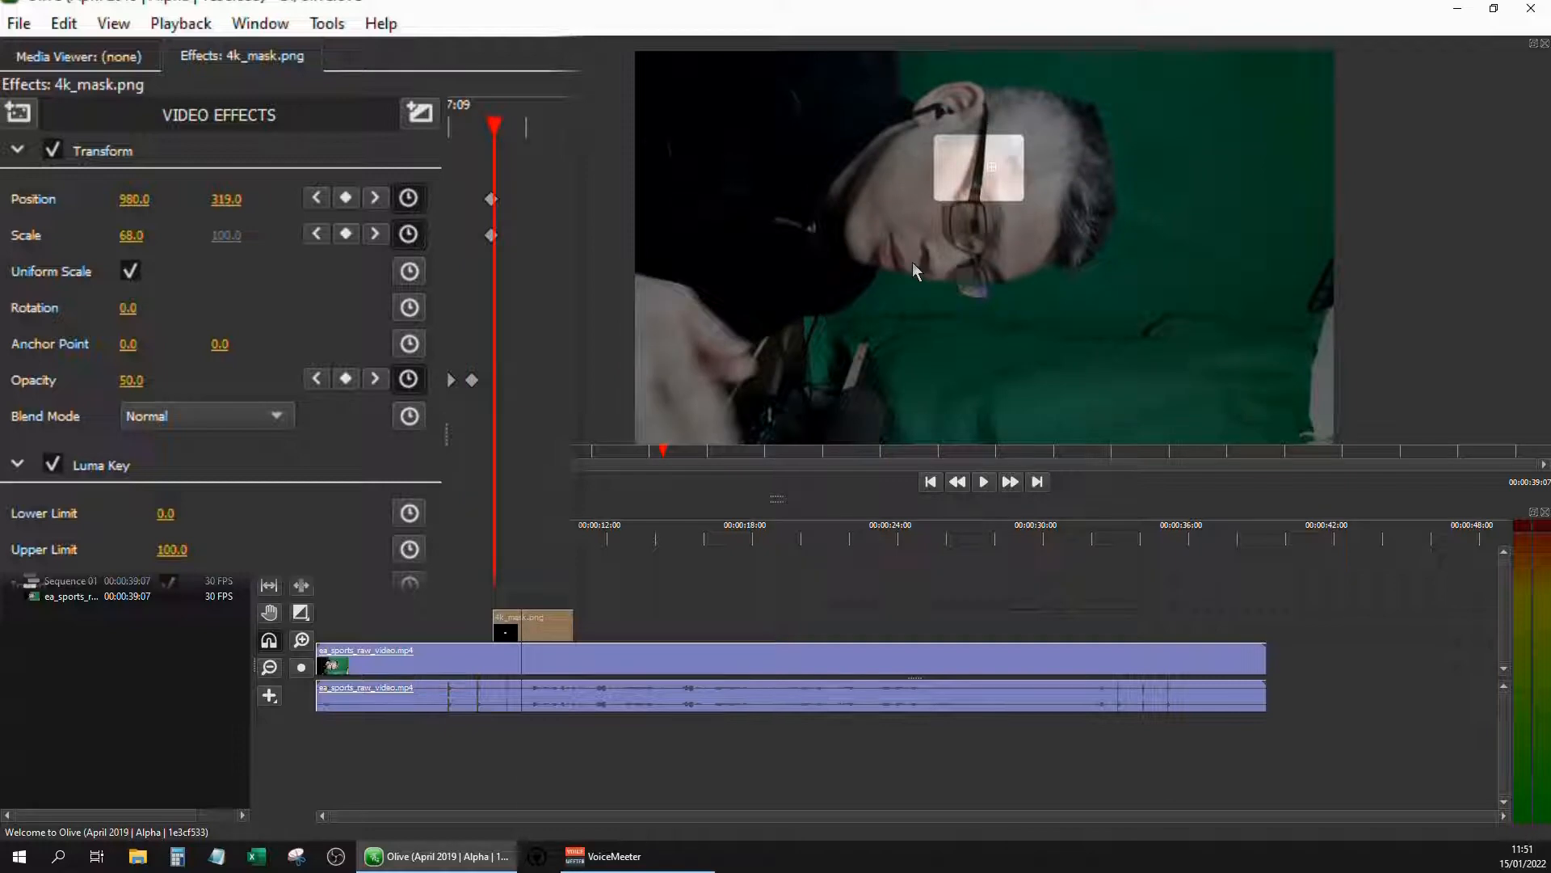
click(316, 380)
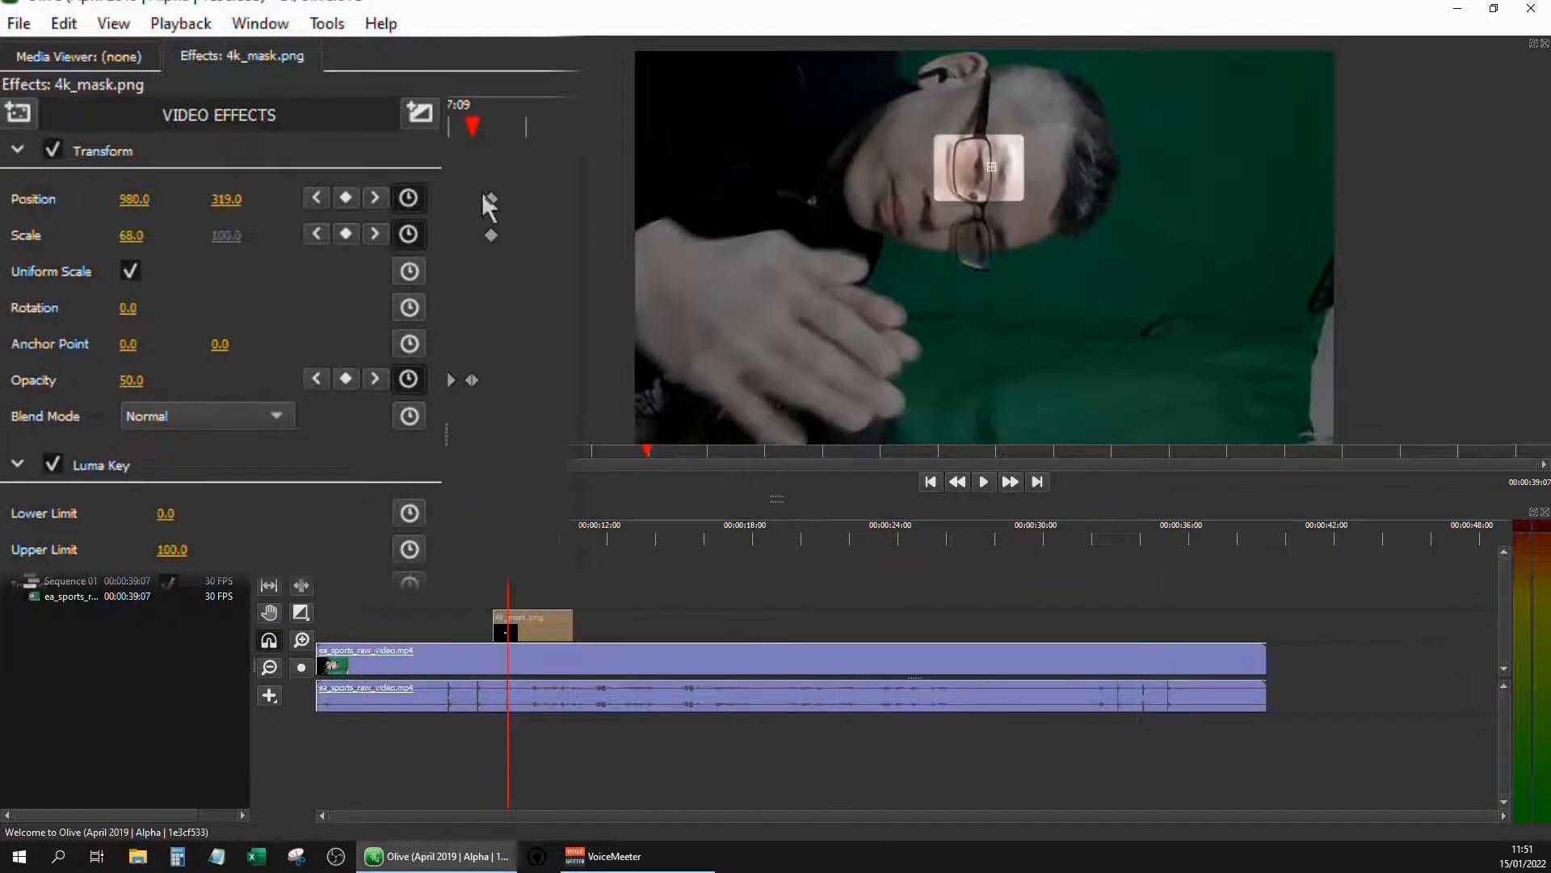
drag(493, 201, 474, 208)
Advance a few frames and keyframe the mask over the eye at about position 978, 421
key(Right)
key(Right)
key(Right)
key(Right)
key(Right)
key(Right)
key(Right)
key(Right)
key(Right)
key(Right)
key(Right)
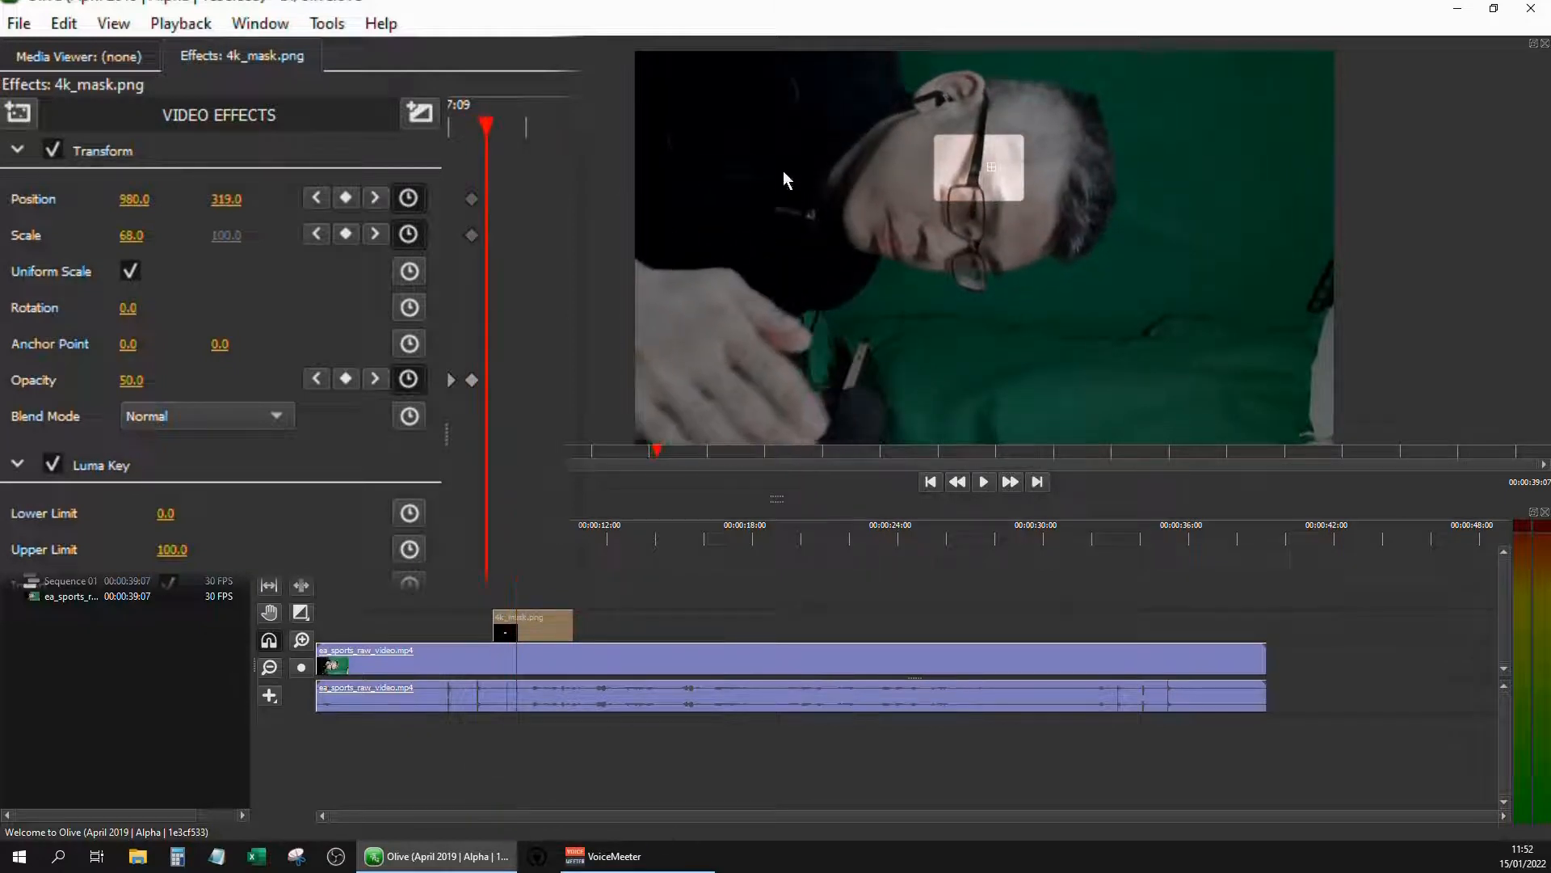
drag(959, 186, 963, 211)
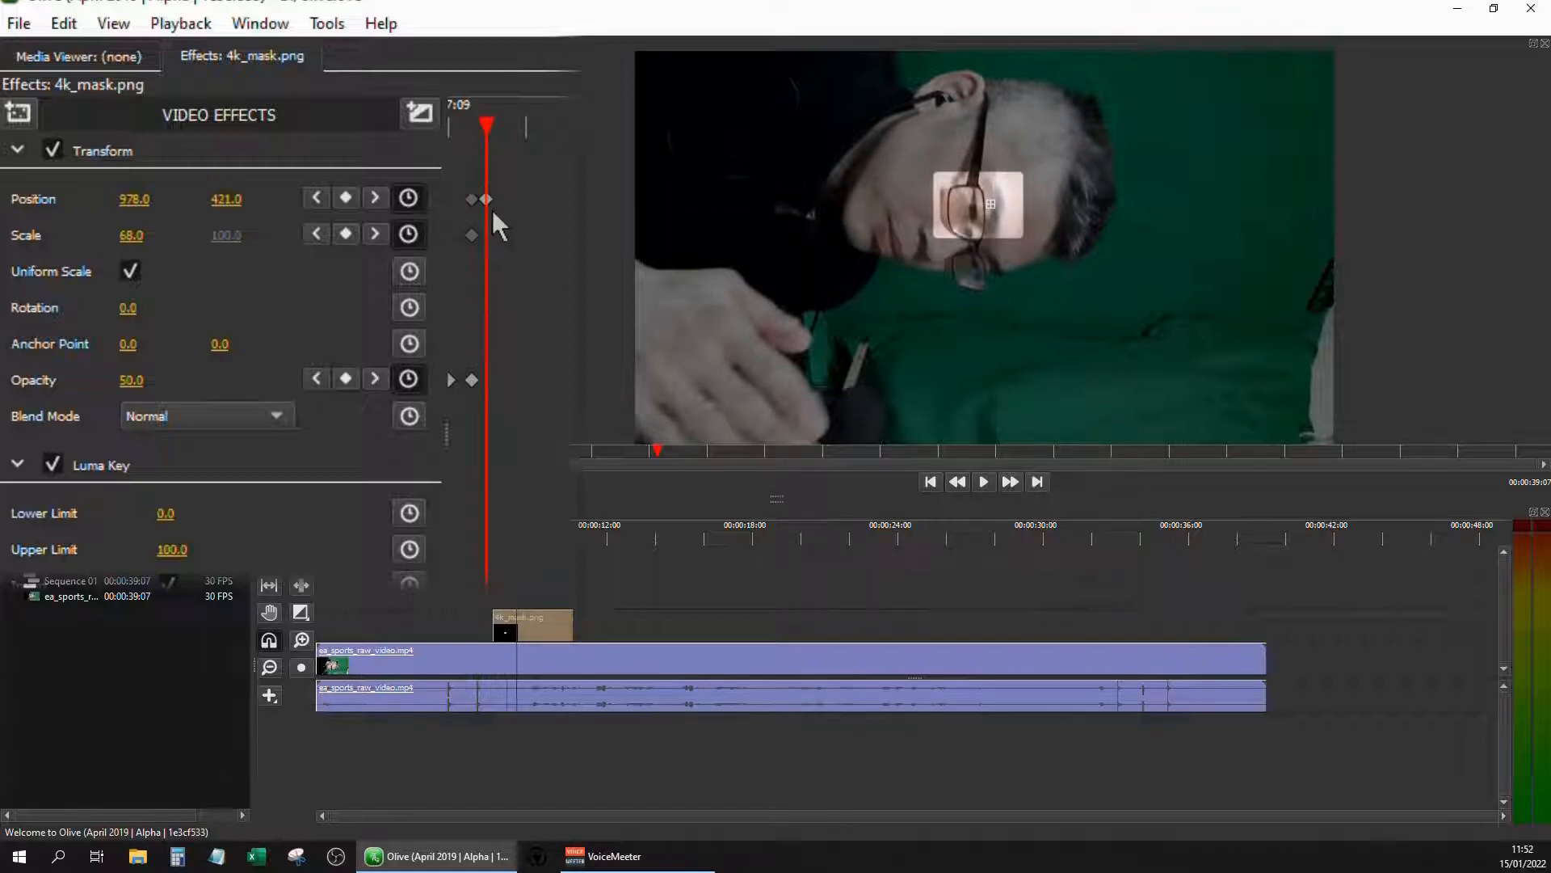
Keep advancing and keyframing the mask's position to follow the moving eye, reaching about 1002, 506
key(Right)
key(Right)
key(Right)
key(Right)
key(Right)
key(Right)
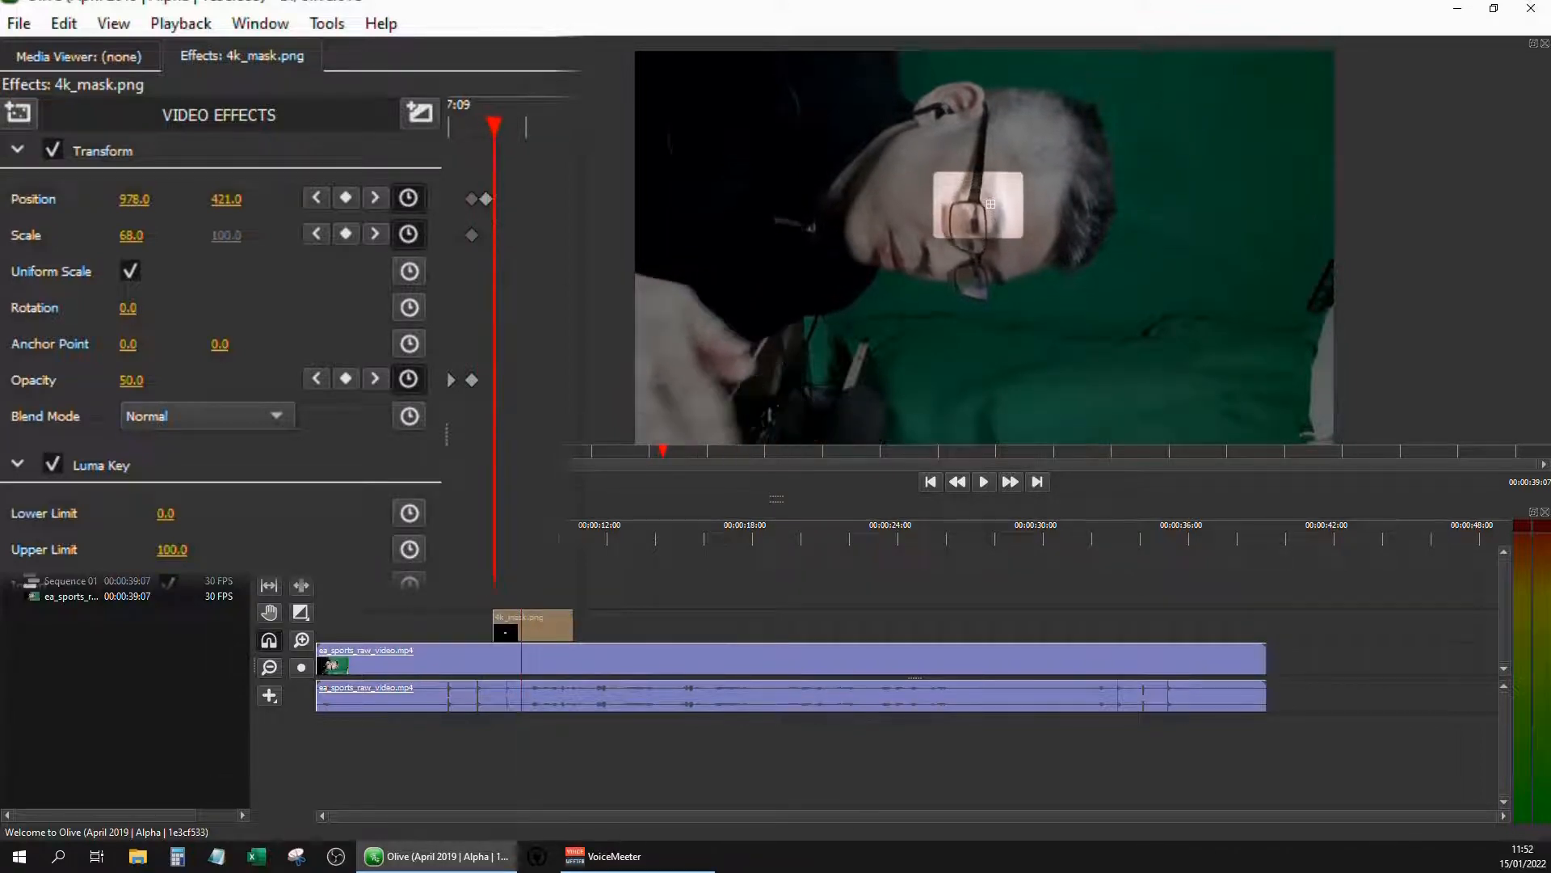
drag(959, 211, 1010, 234)
key(Right)
key(Right)
key(Right)
key(Right)
Add a position keyframe at about 00:00:08:25 with the mask over the eye at about 1014, 590
key(Right)
key(Right)
key(Right)
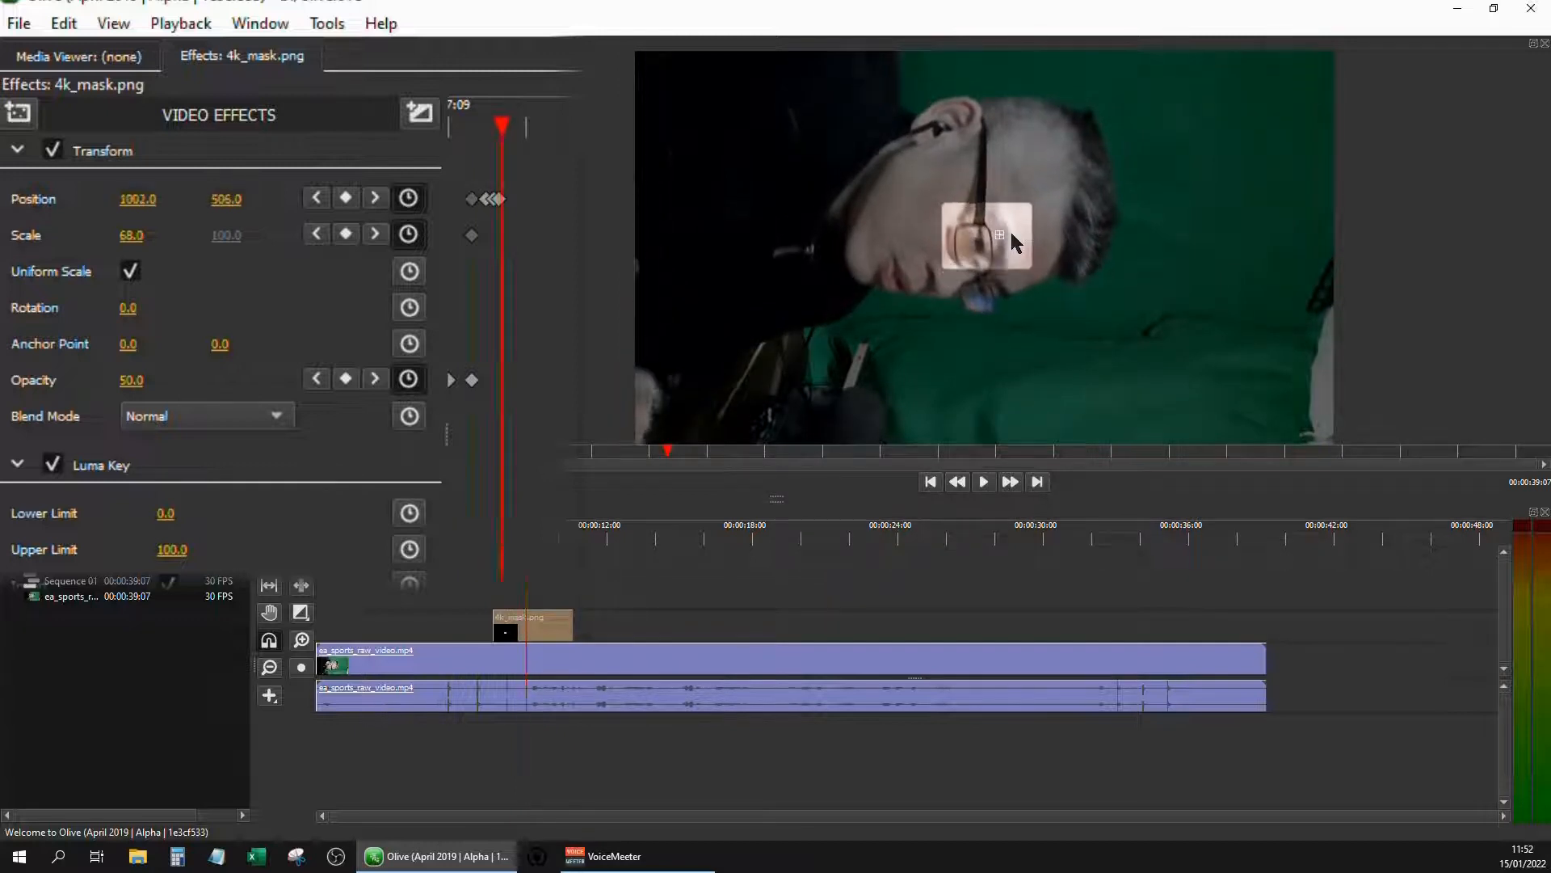
key(Right)
key(Right)
drag(992, 236, 975, 261)
key(Right)
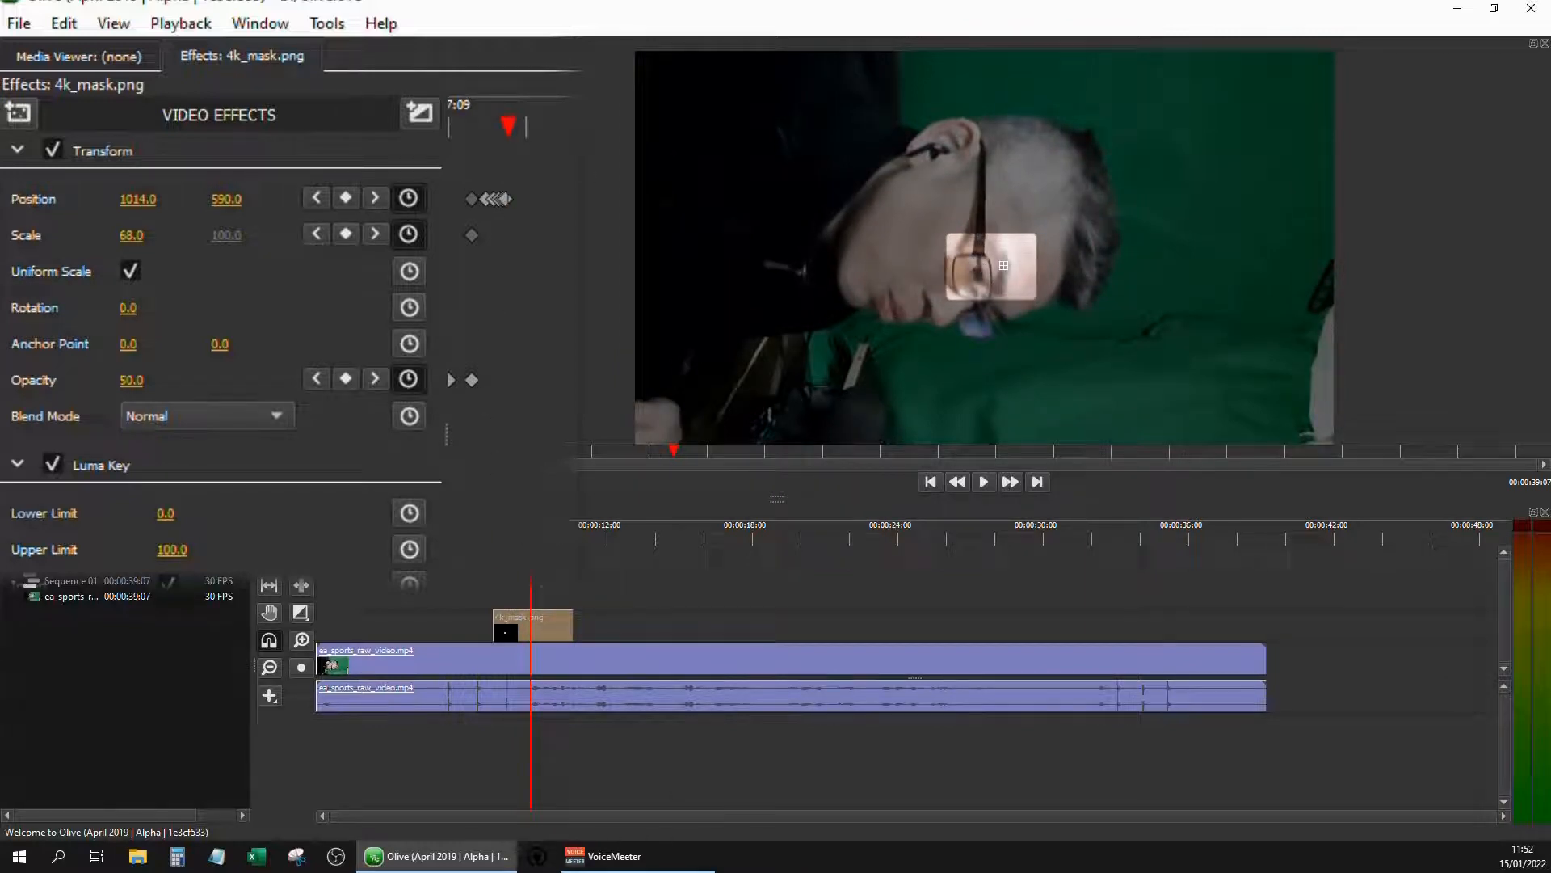
Reselect the mask clip and play on from the last position keyframe to check the tracking
click(572, 597)
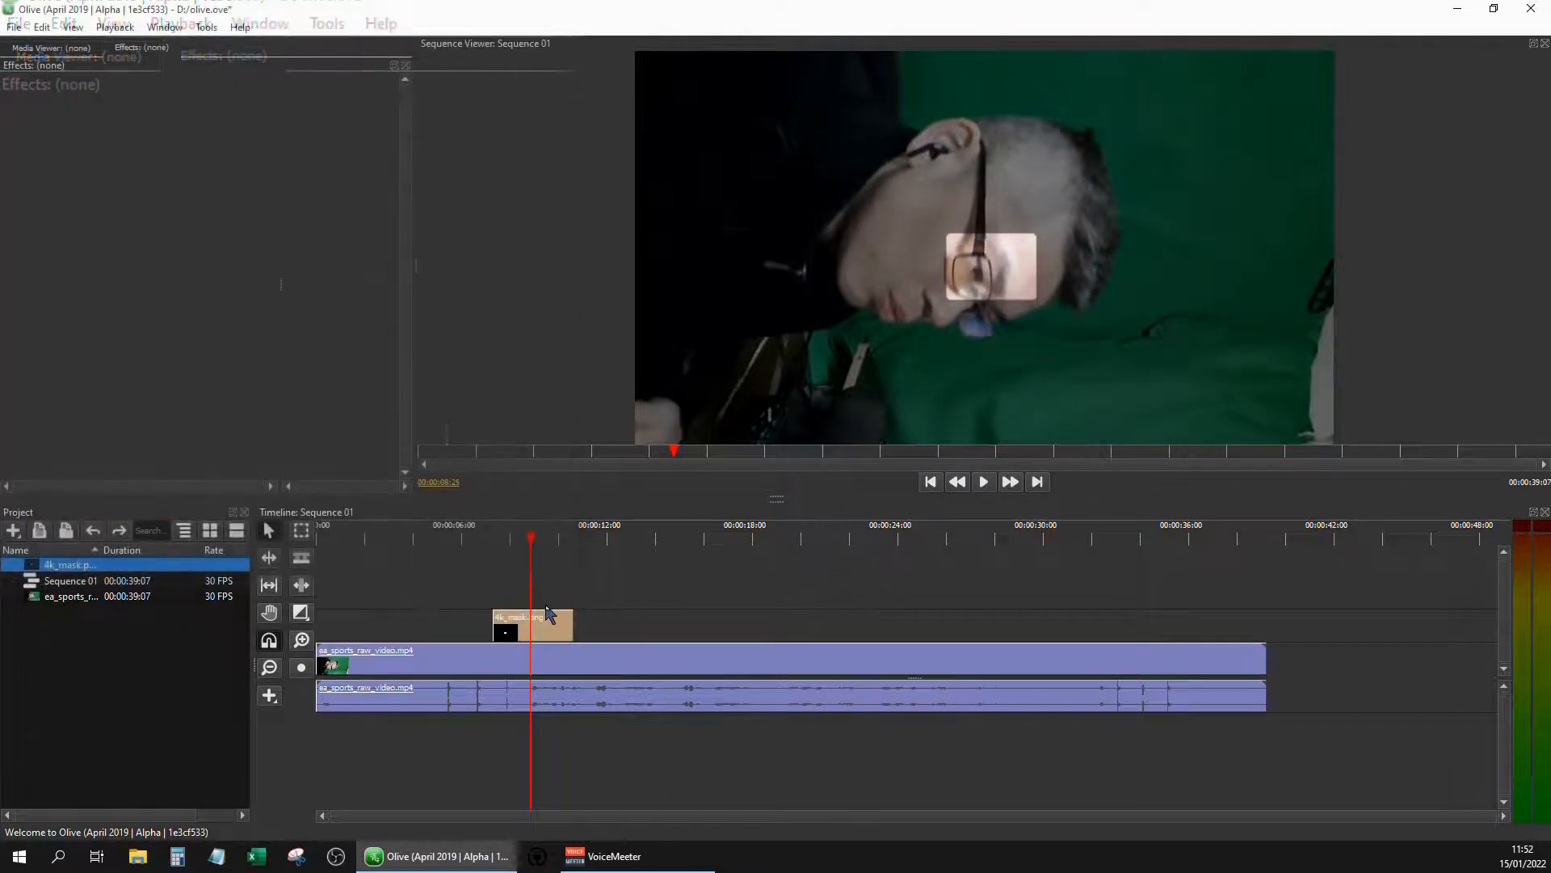
drag(545, 608, 544, 625)
click(541, 632)
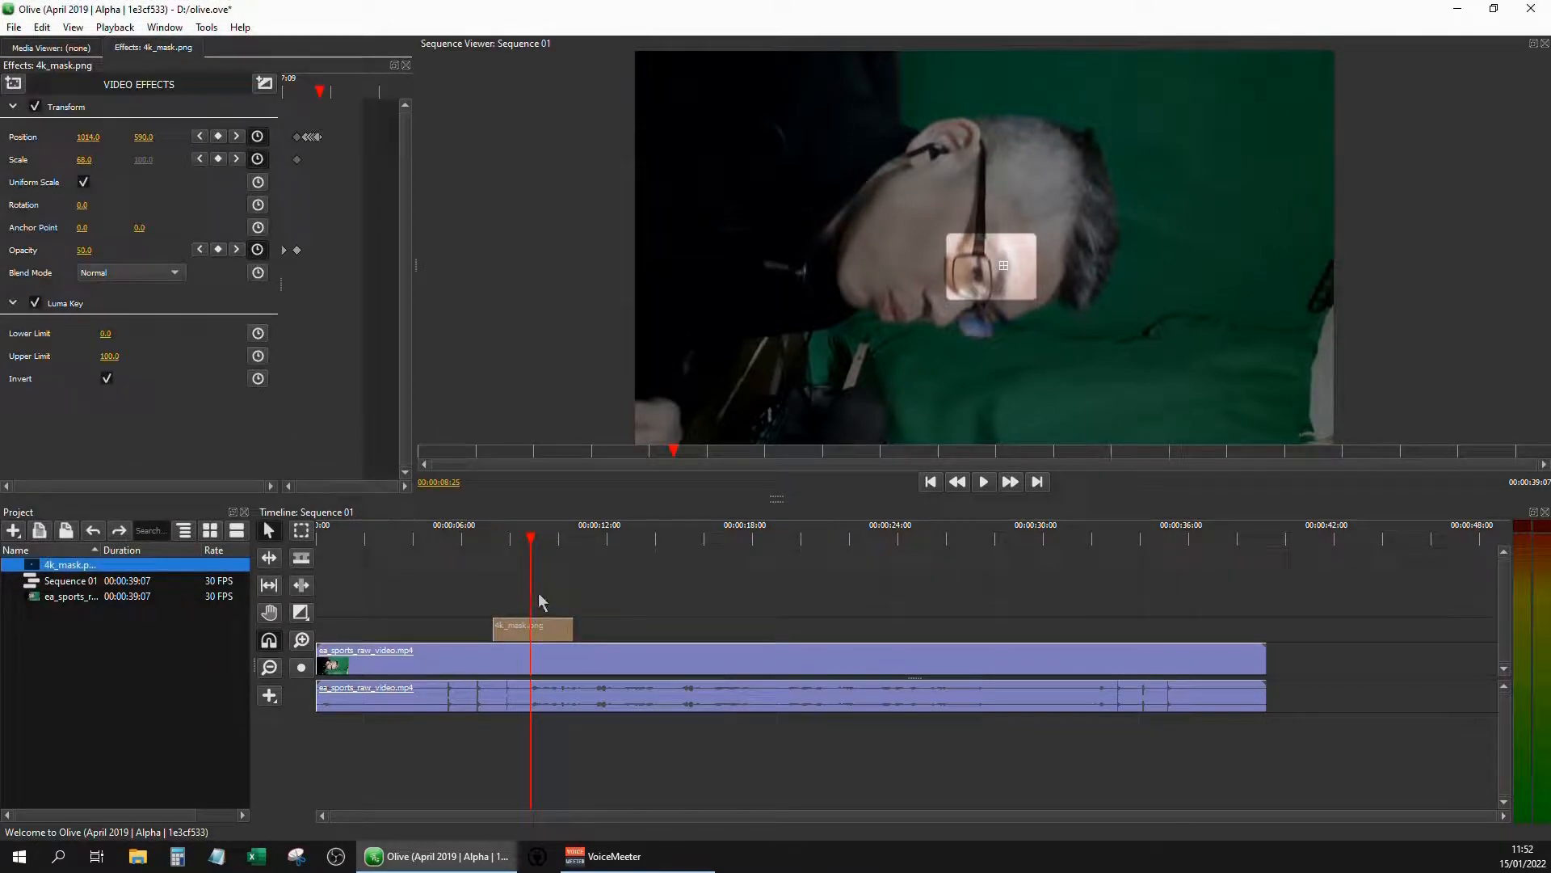
key(space)
key(space)
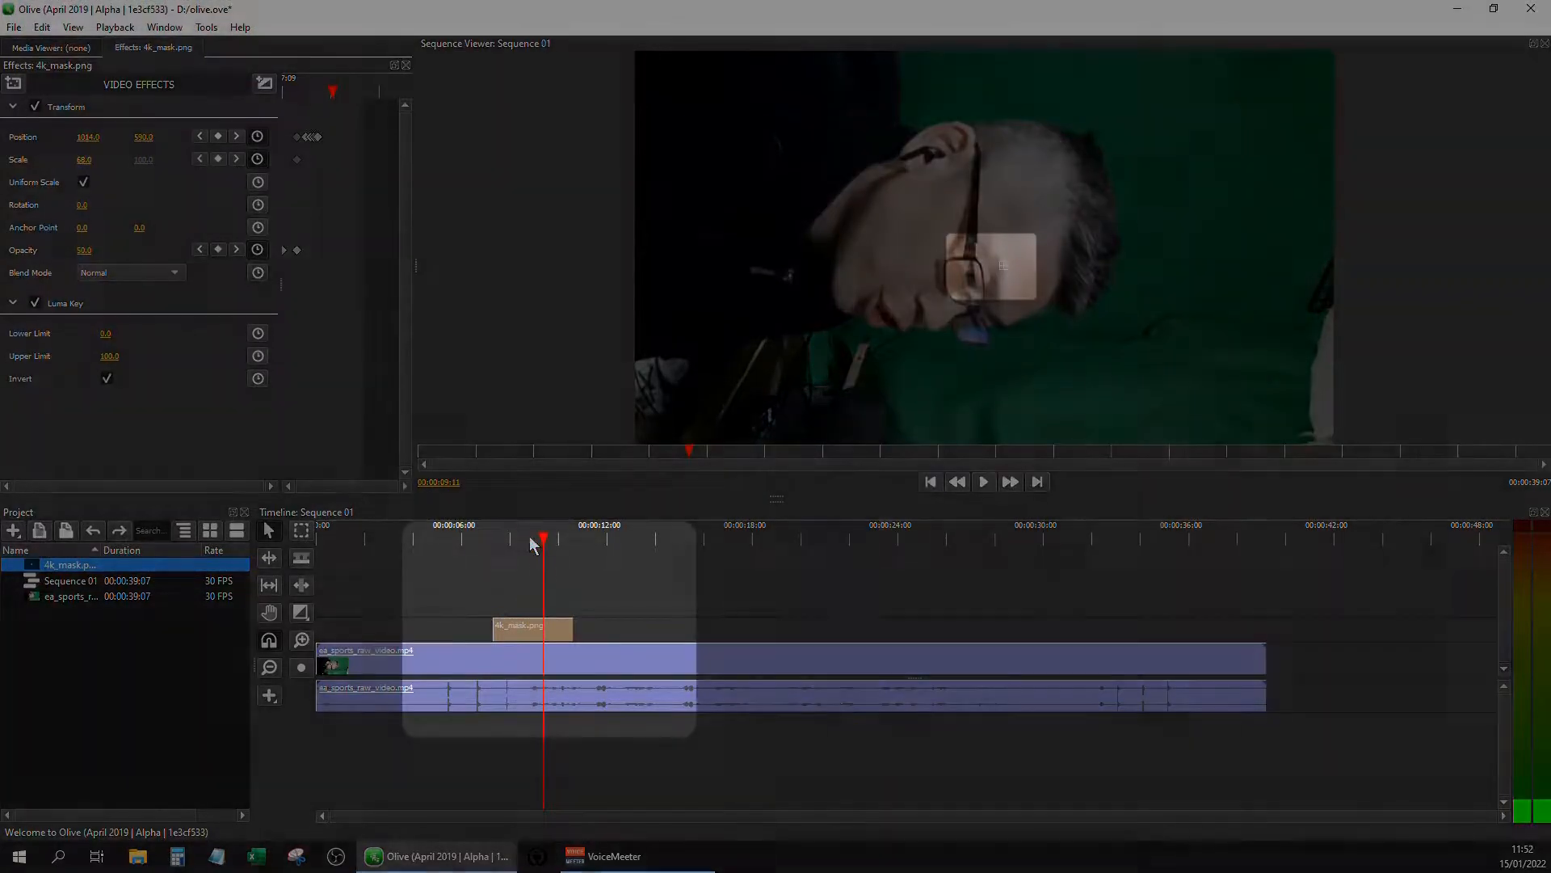
Split the 4k_mask.png clip at 00:00:09:11 and keyframe its second part's opacity at 50 on the cut
mouse_move(566, 640)
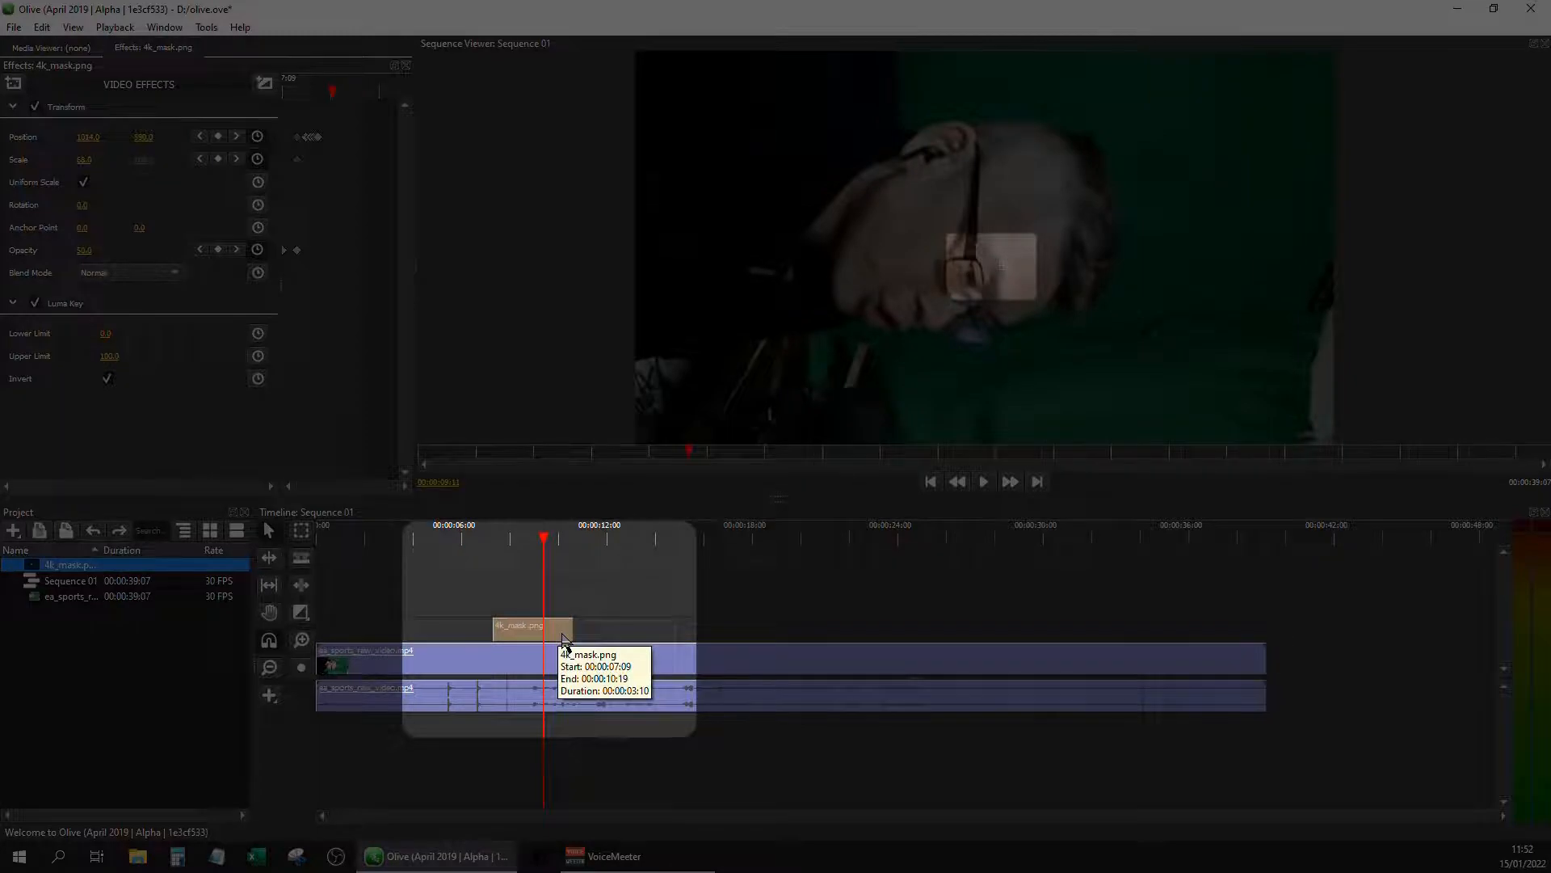
key(ctrl+k)
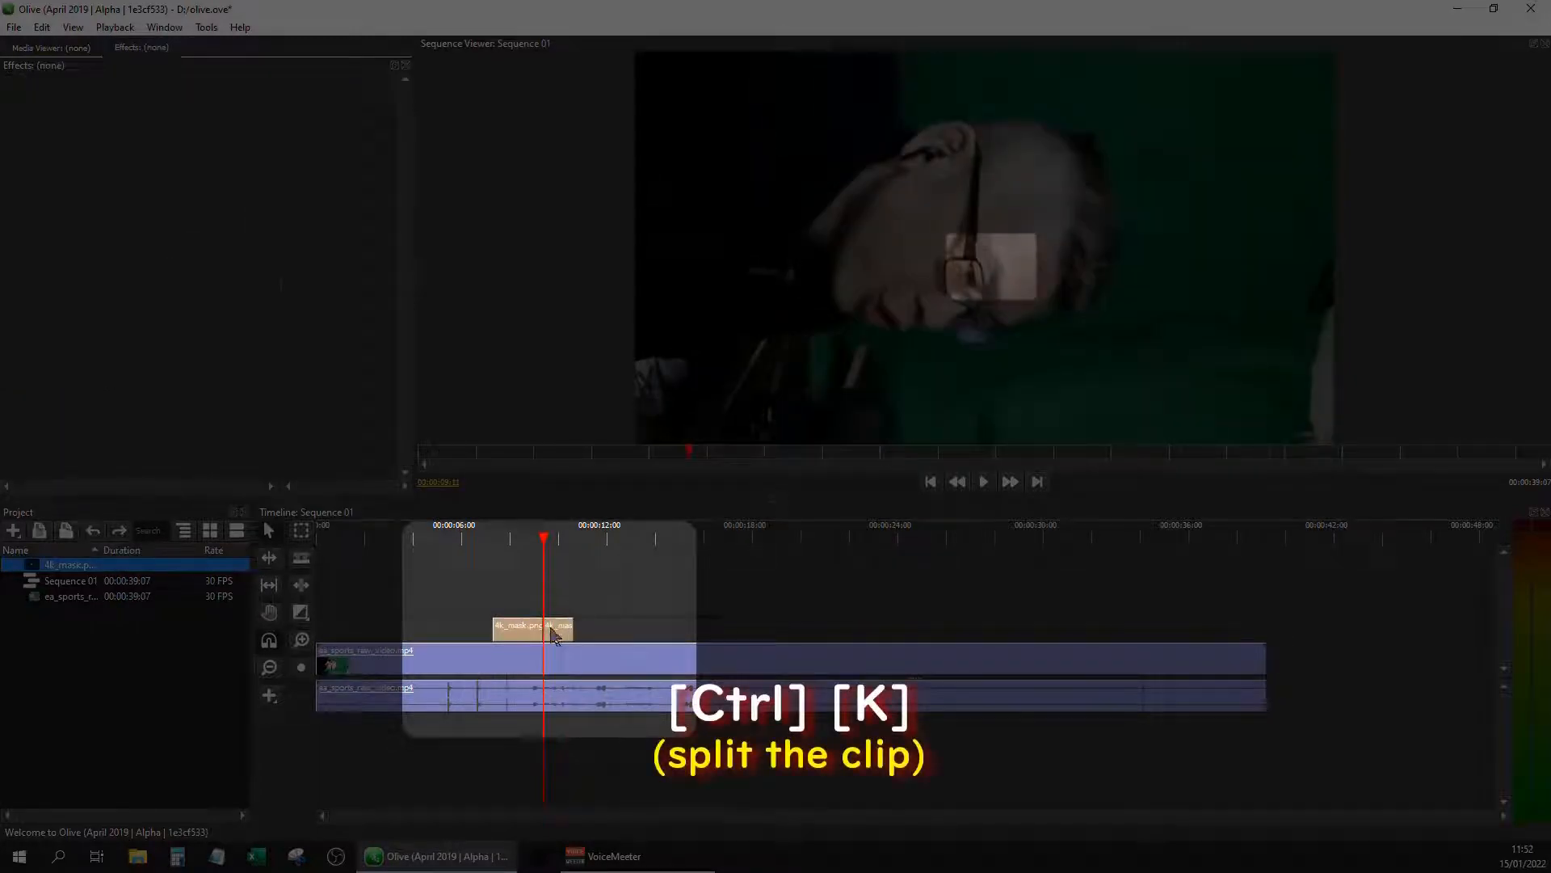
click(553, 631)
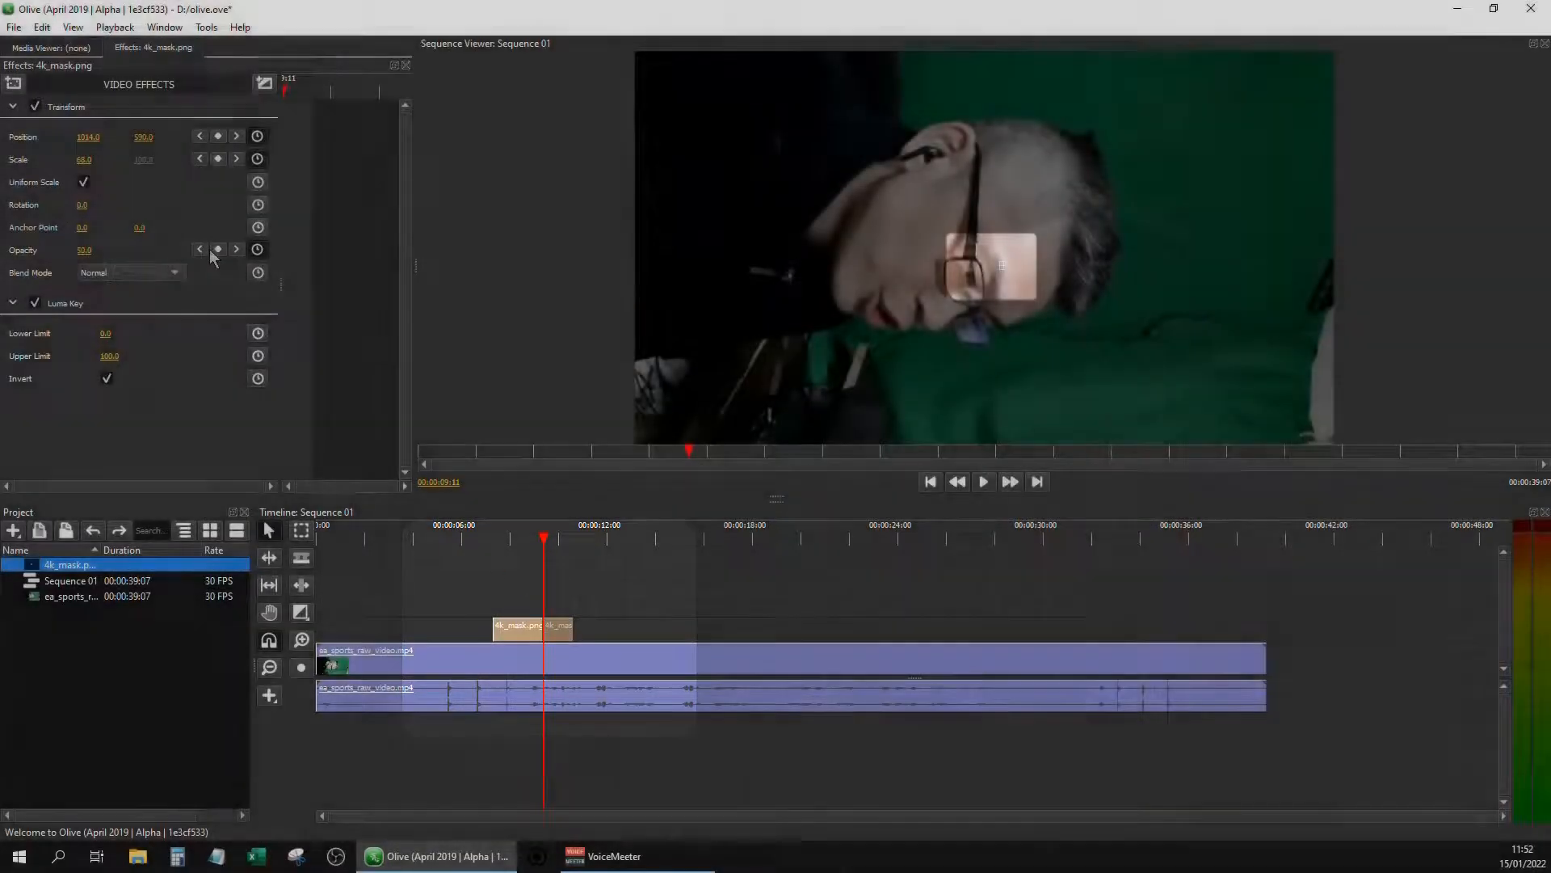
click(216, 248)
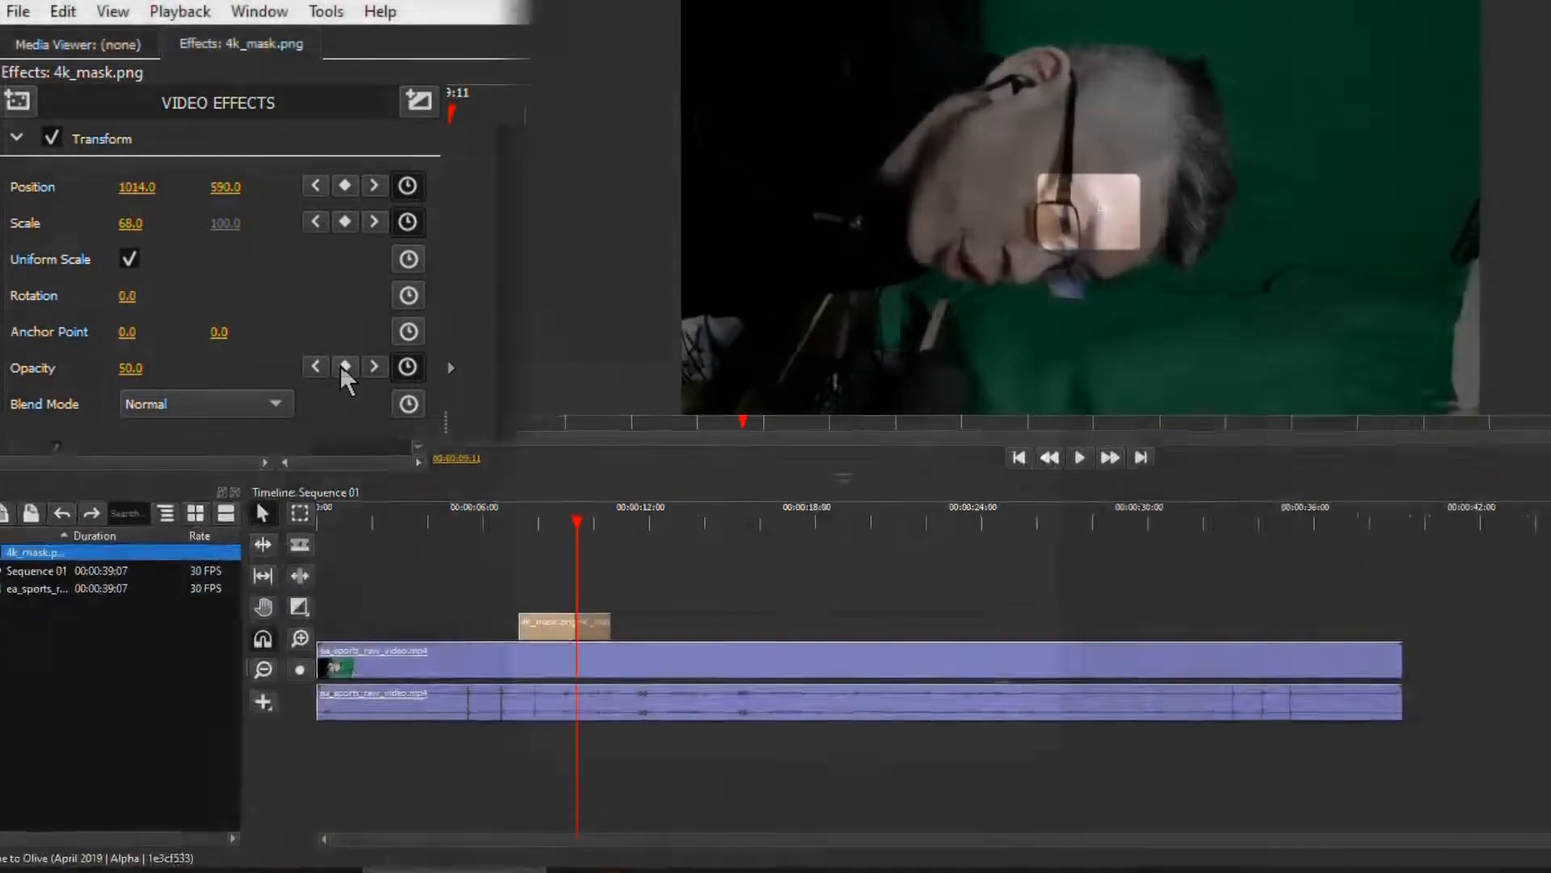
key(Down)
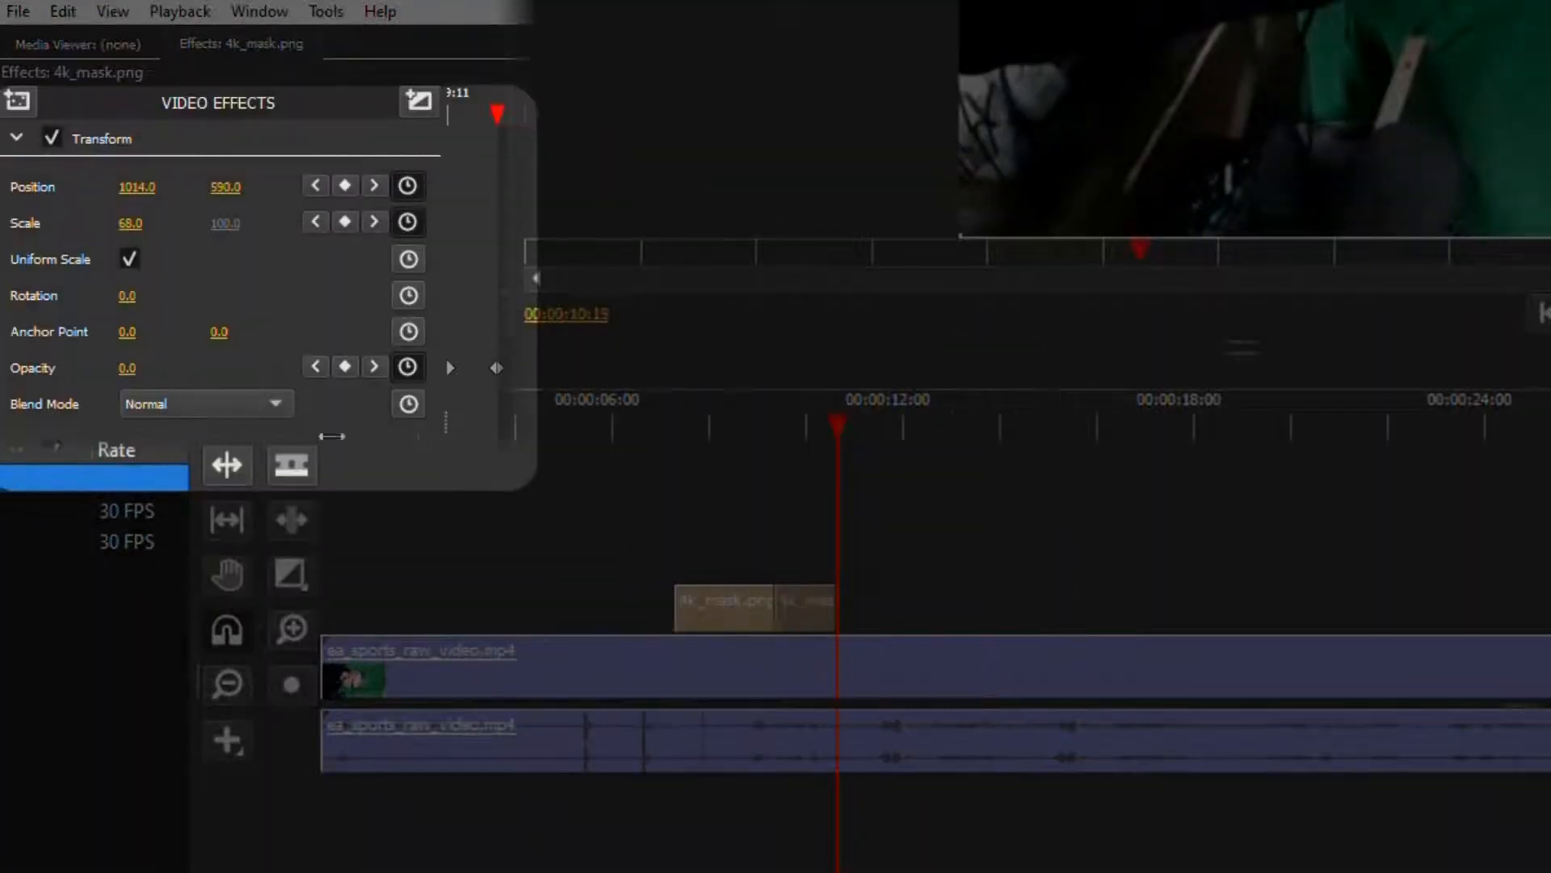
key(Up)
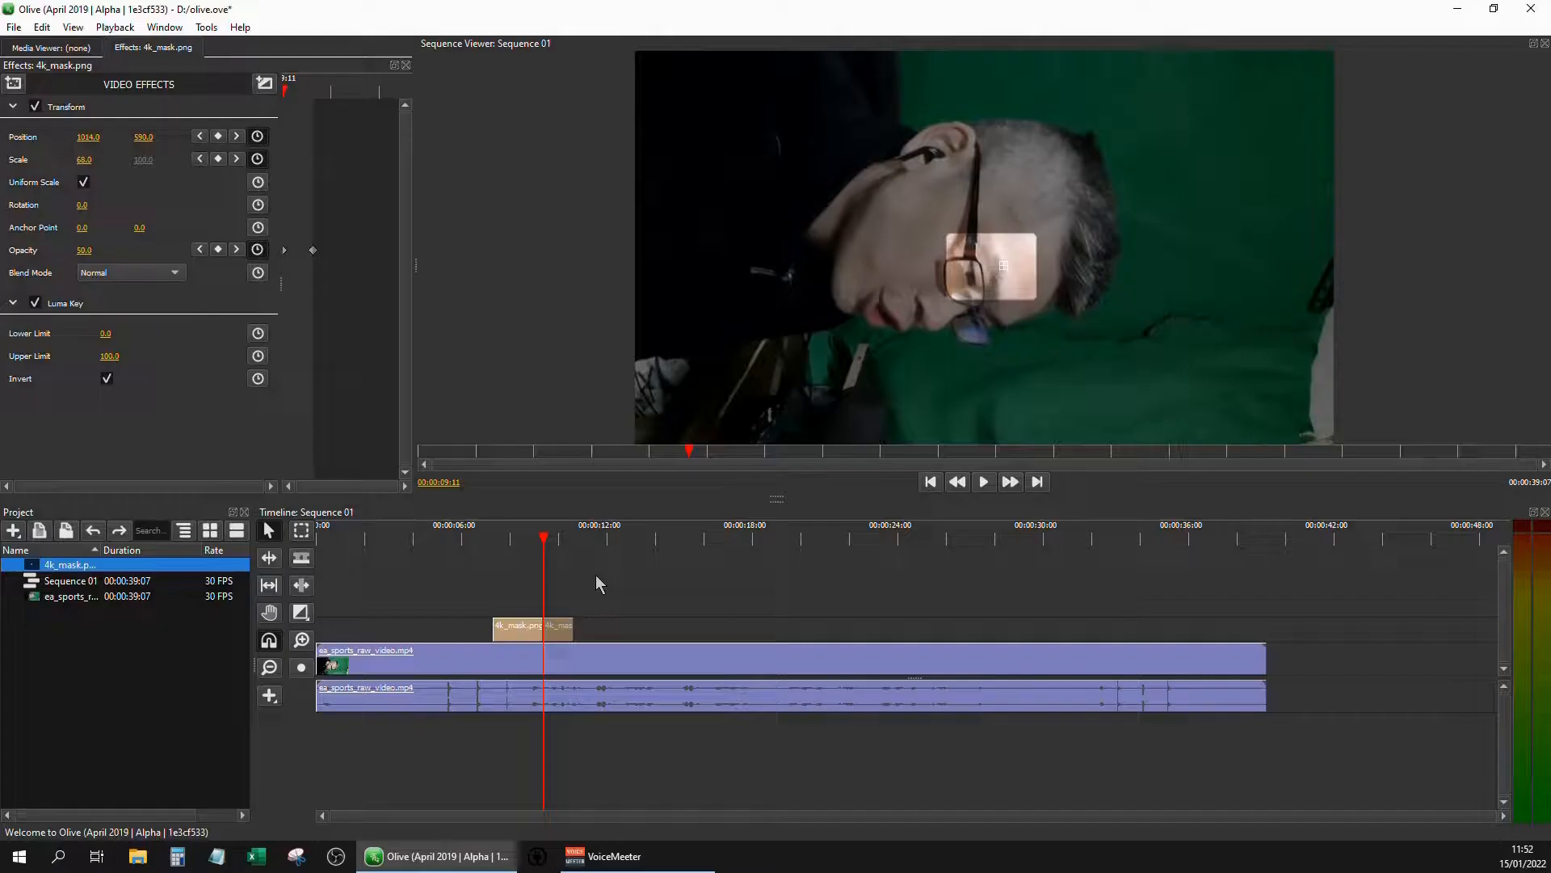
Deselect the clips and play the sequence from about 00:00:06:18 to past the mask's end to check the highlight
click(599, 579)
key(space)
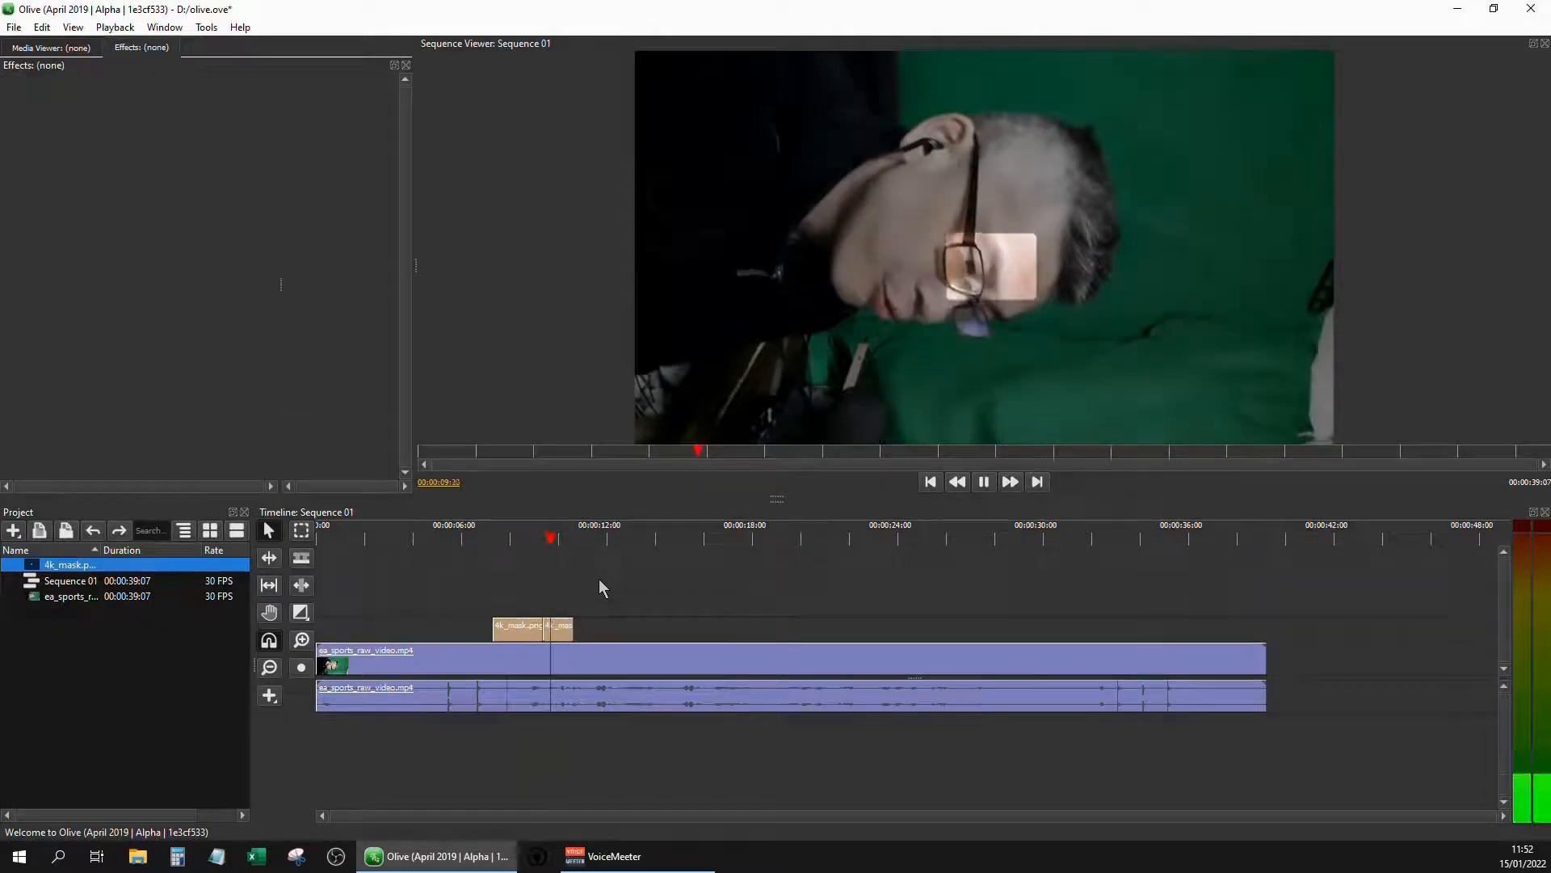
key(space)
click(478, 539)
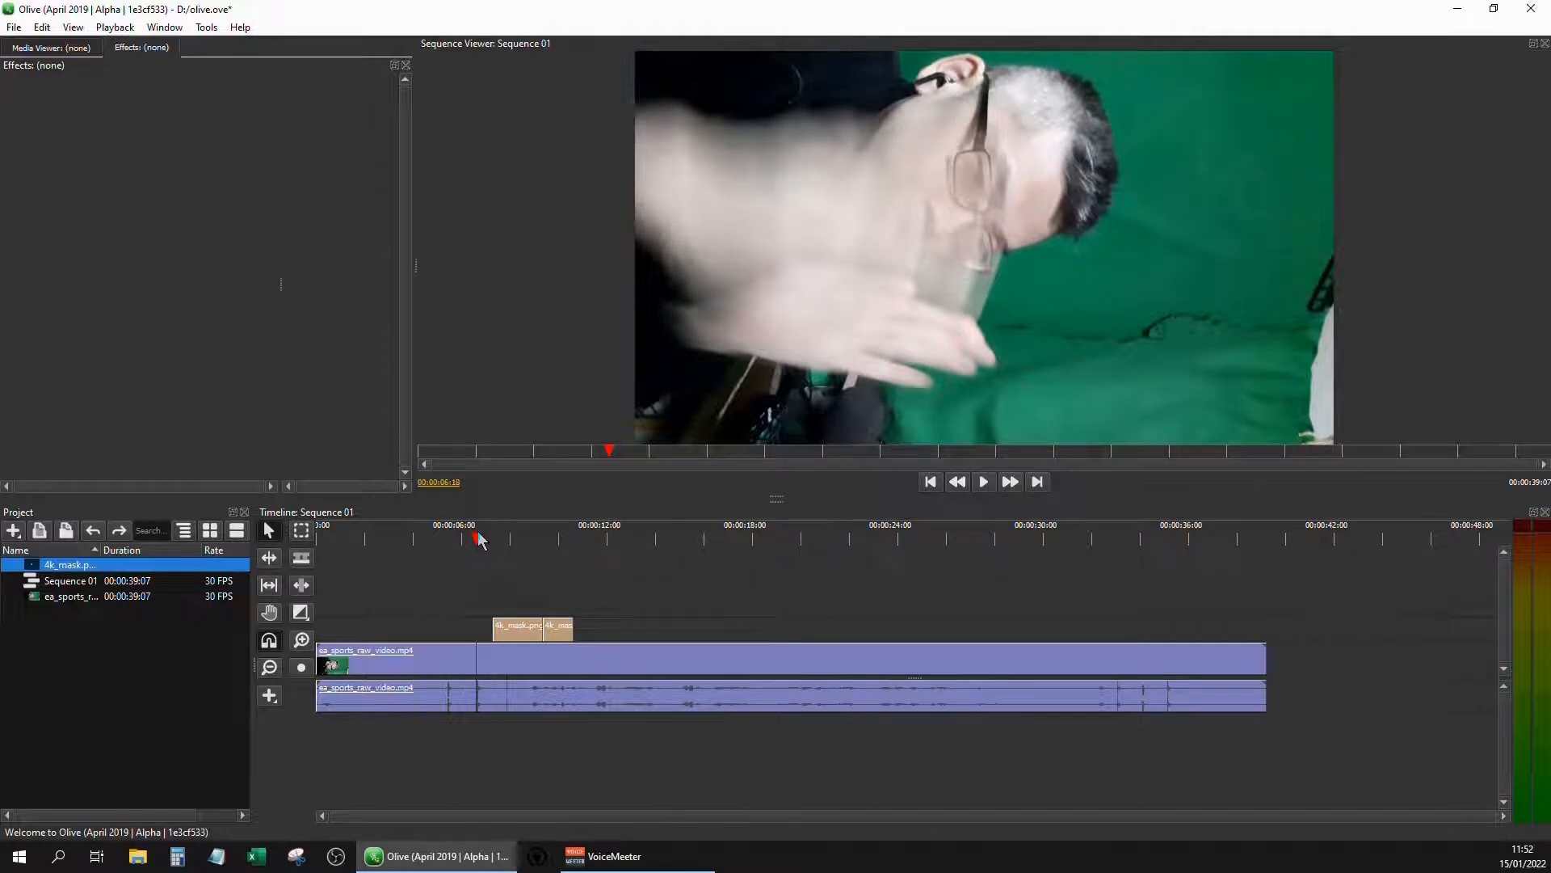
key(space)
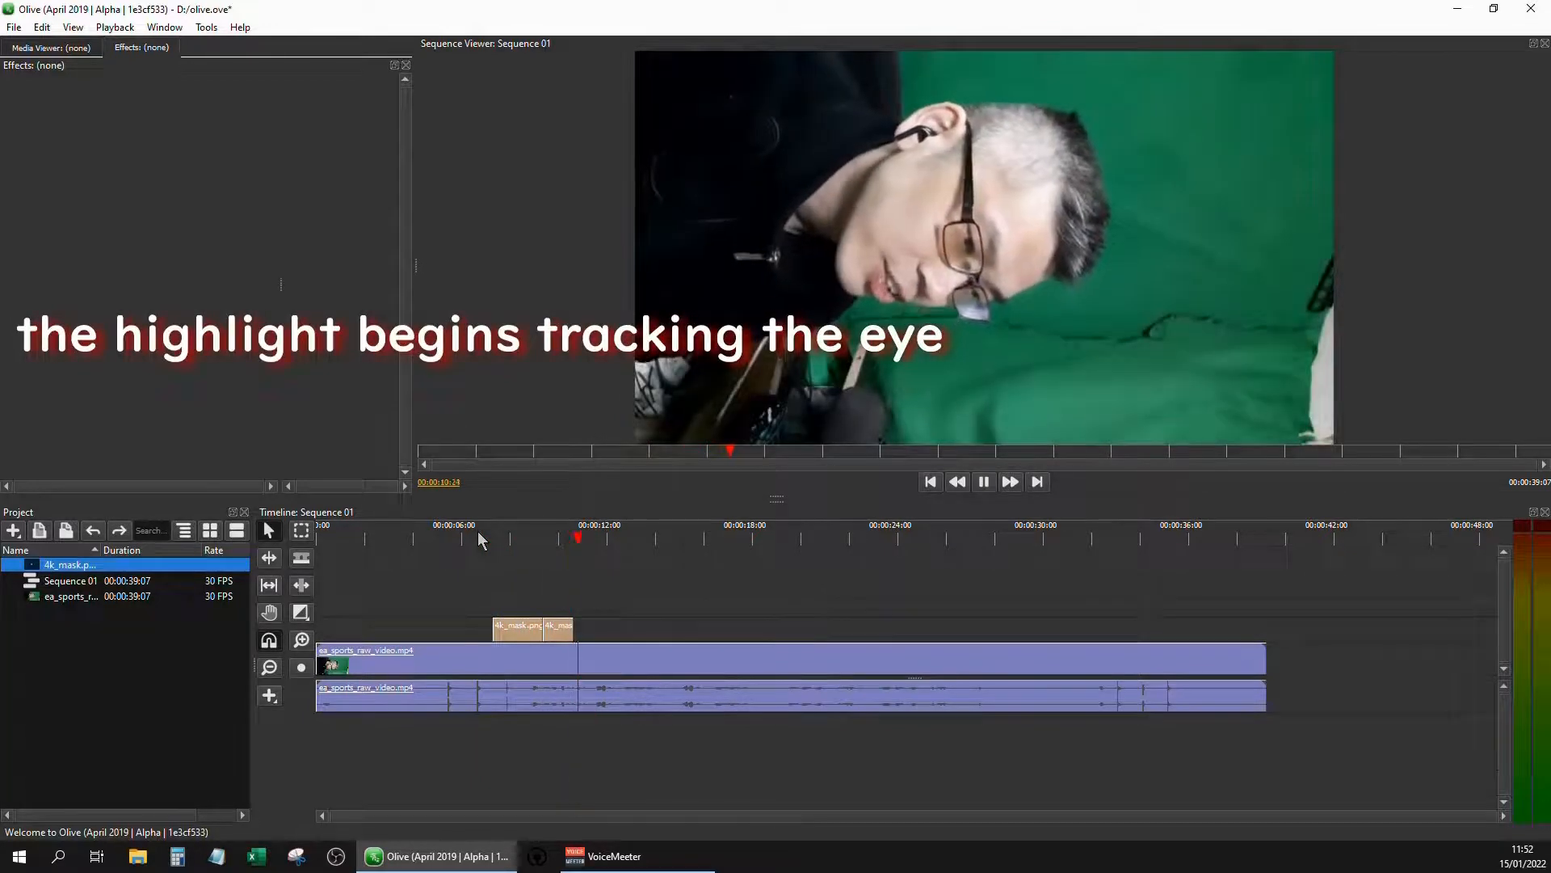
key(space)
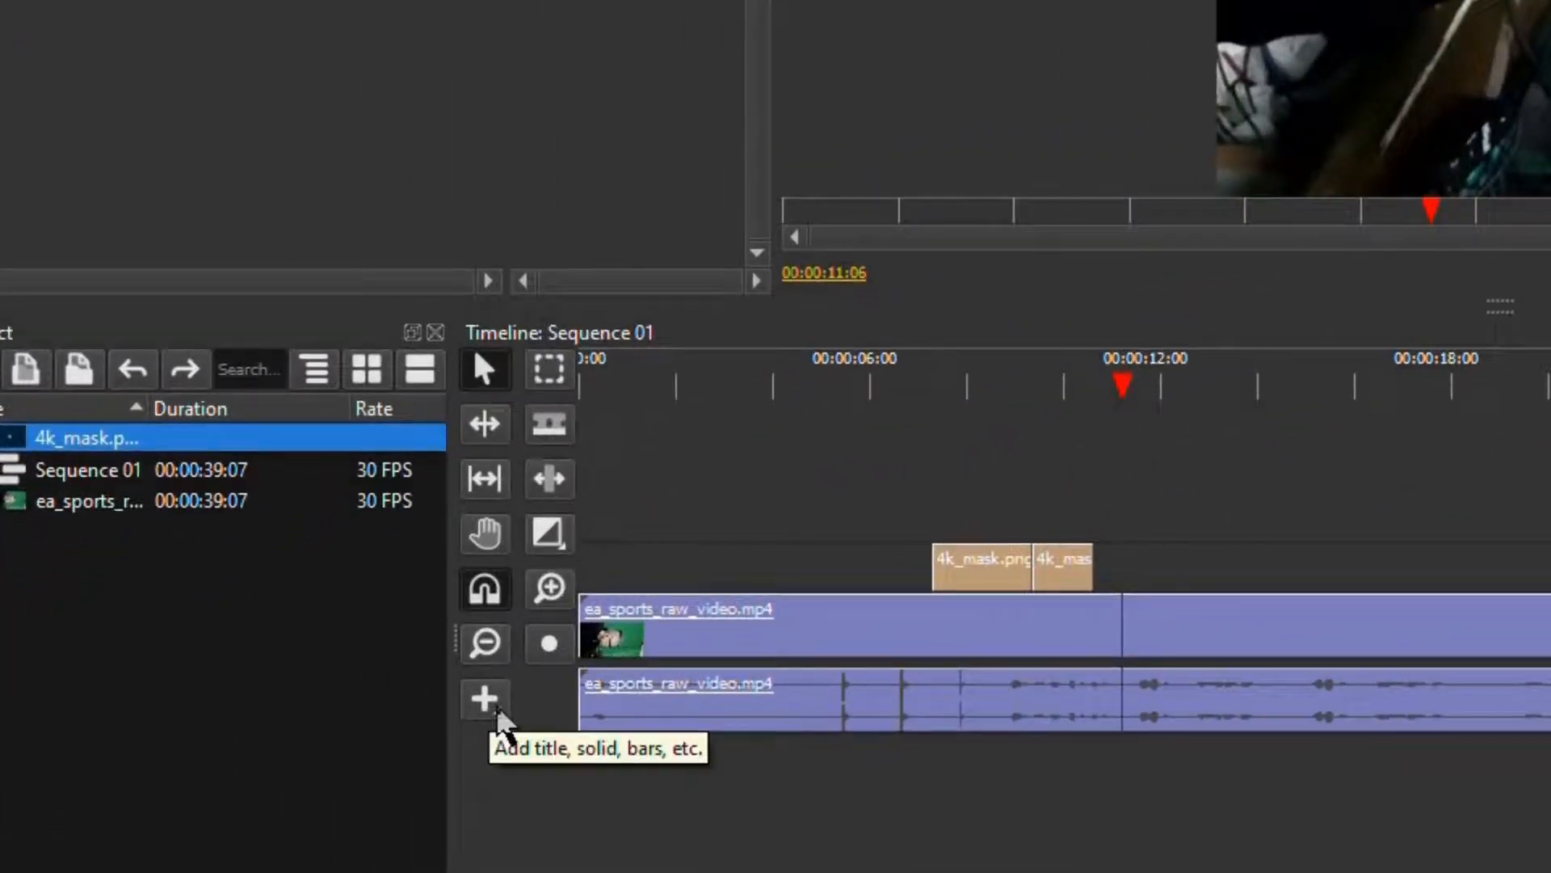
Add a solid colour clip above the video at 00:00:11:06, just after the two mask clips
click(498, 719)
click(537, 764)
drag(1123, 565, 1256, 578)
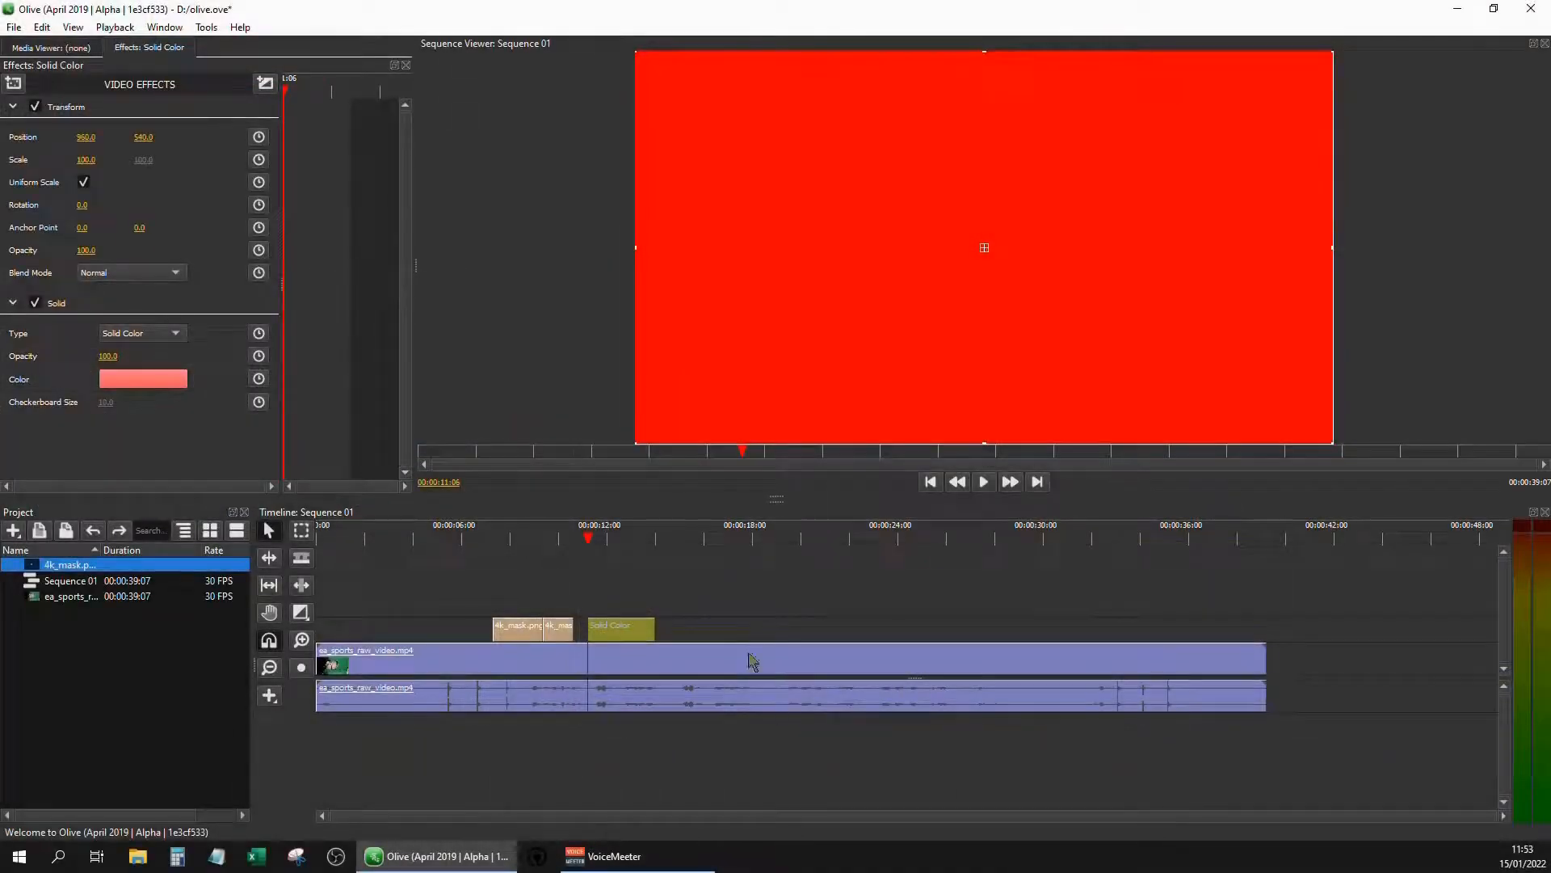
Set the solid clip's colour to black and its Transform opacity to 60
click(146, 383)
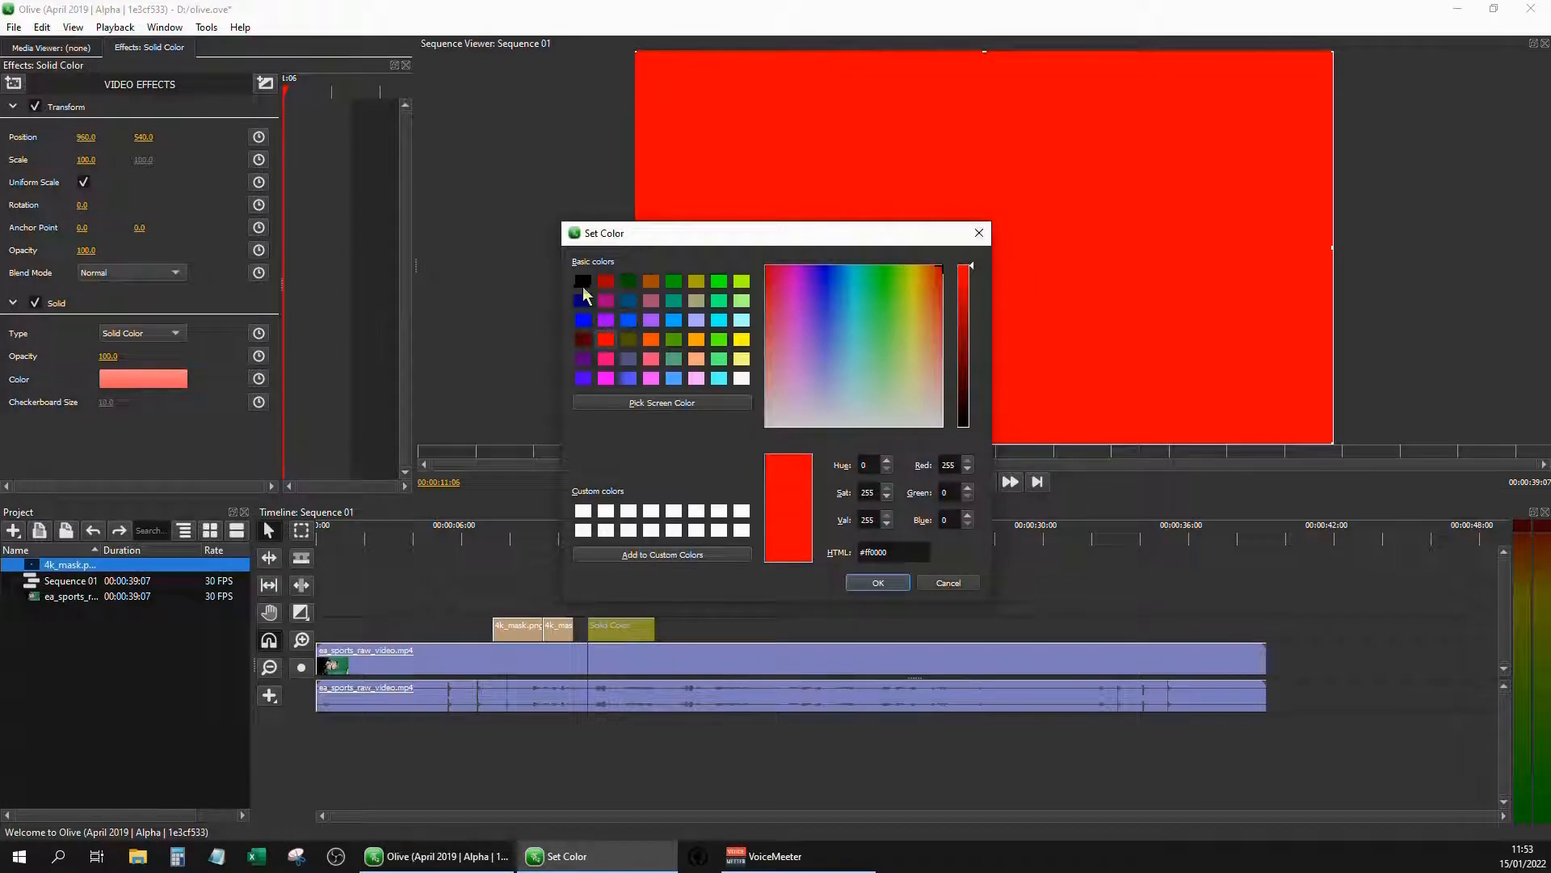
click(582, 282)
click(876, 583)
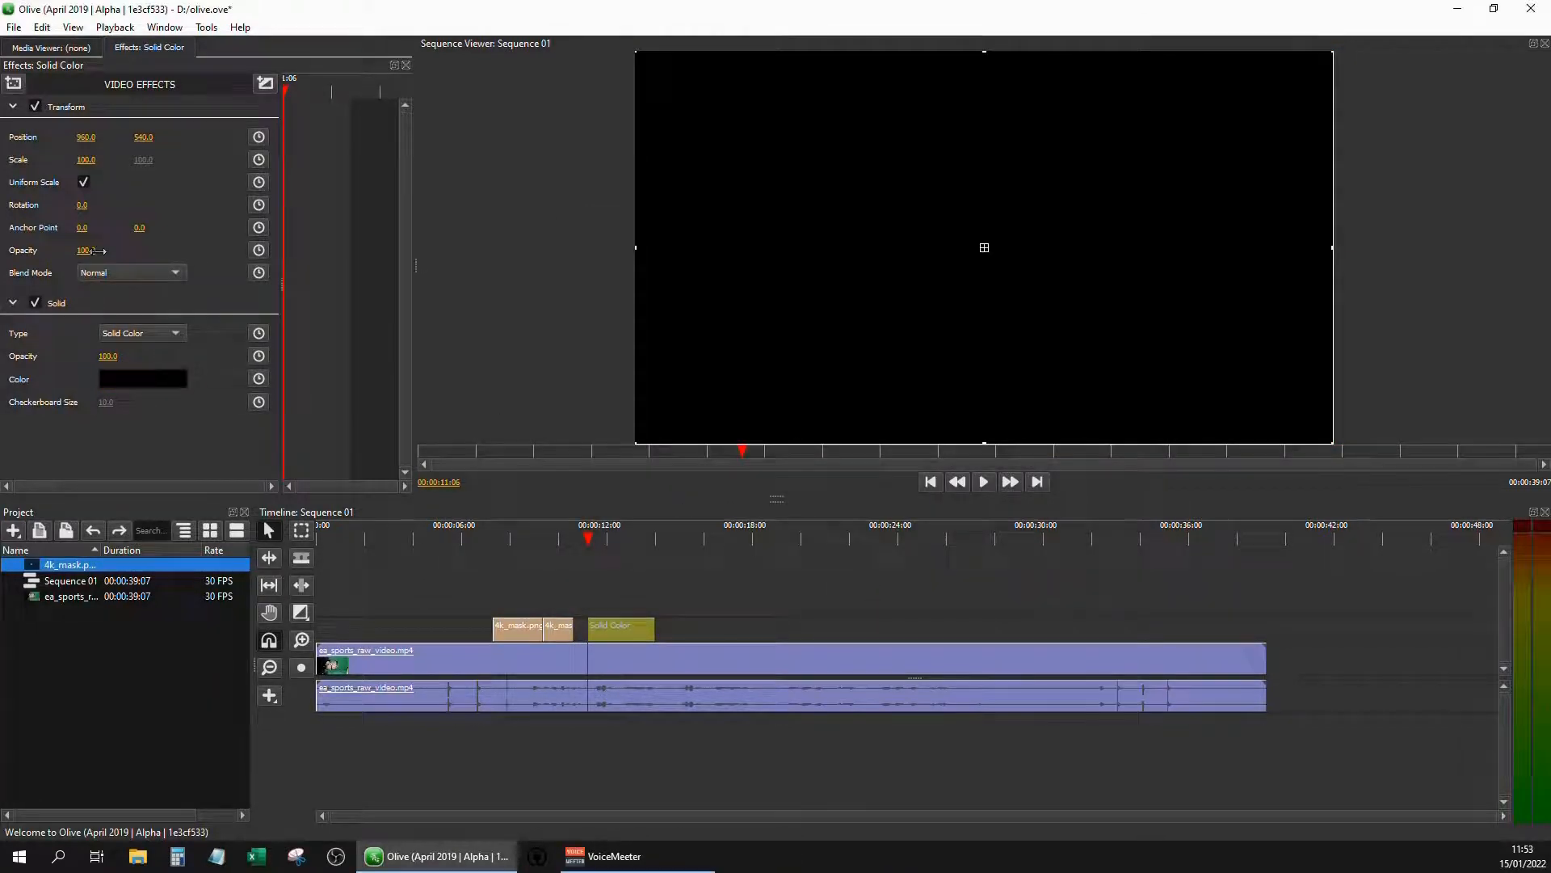
click(95, 251)
text(60)
key(Return)
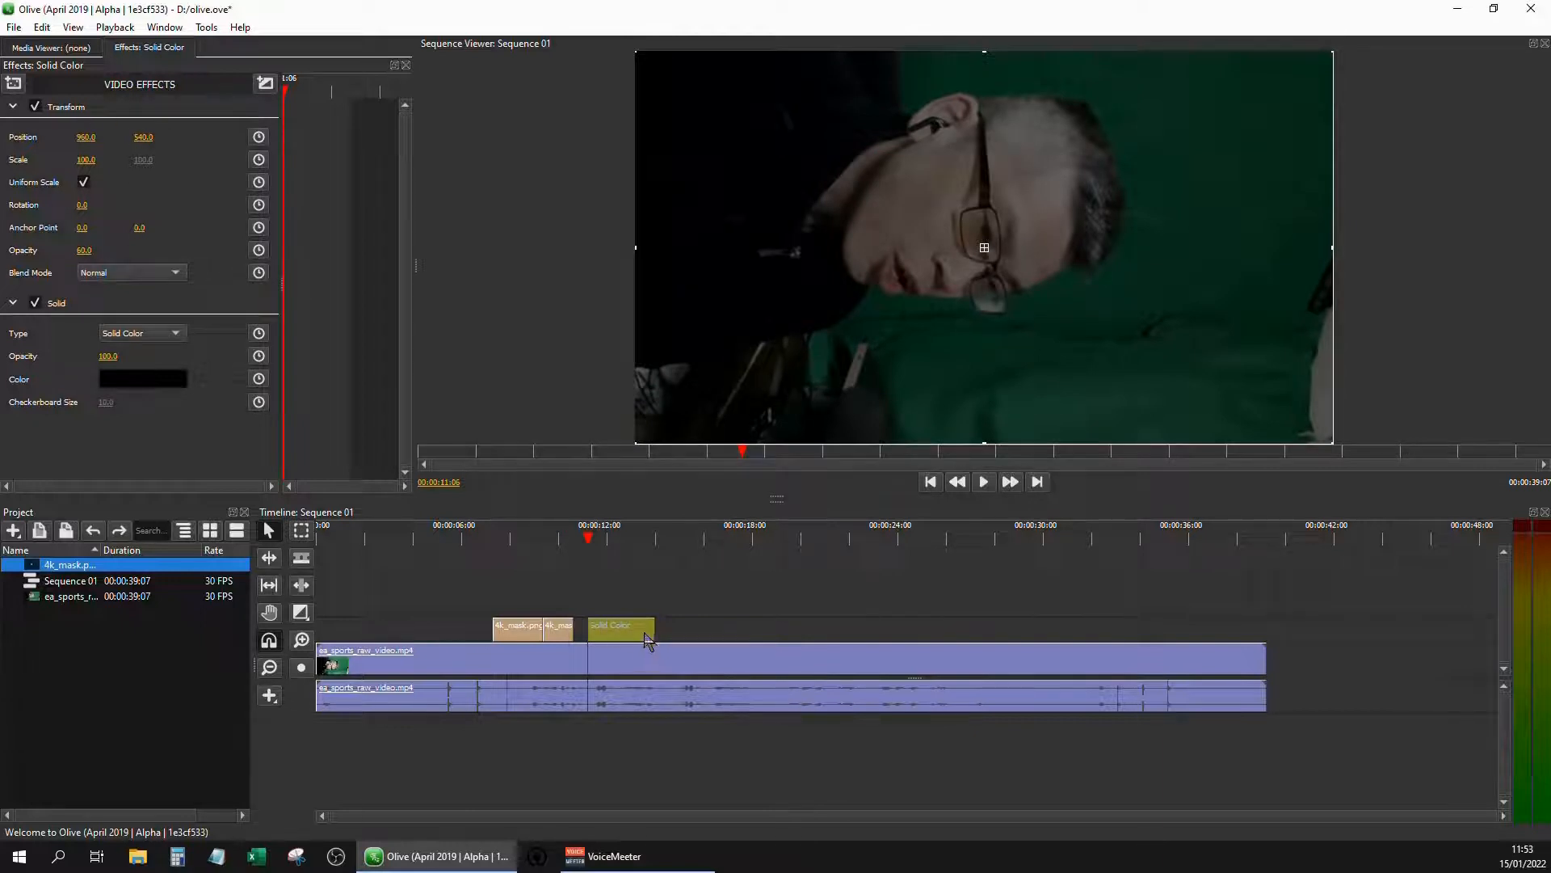
Add the Crop effect from the Distort category to the solid clip
click(21, 89)
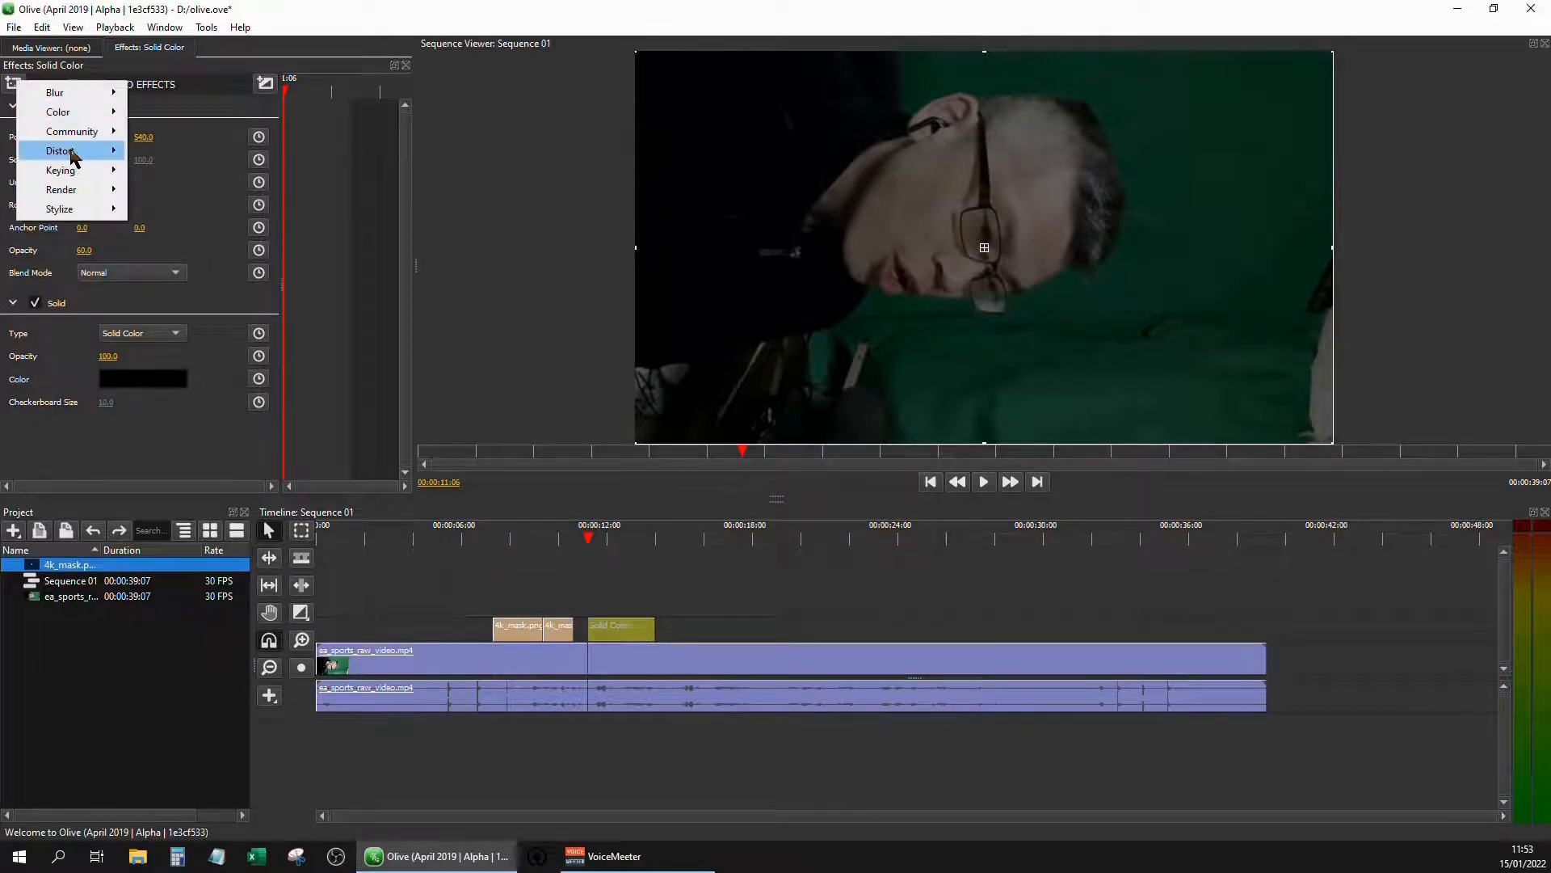
mouse_move(73, 151)
click(154, 193)
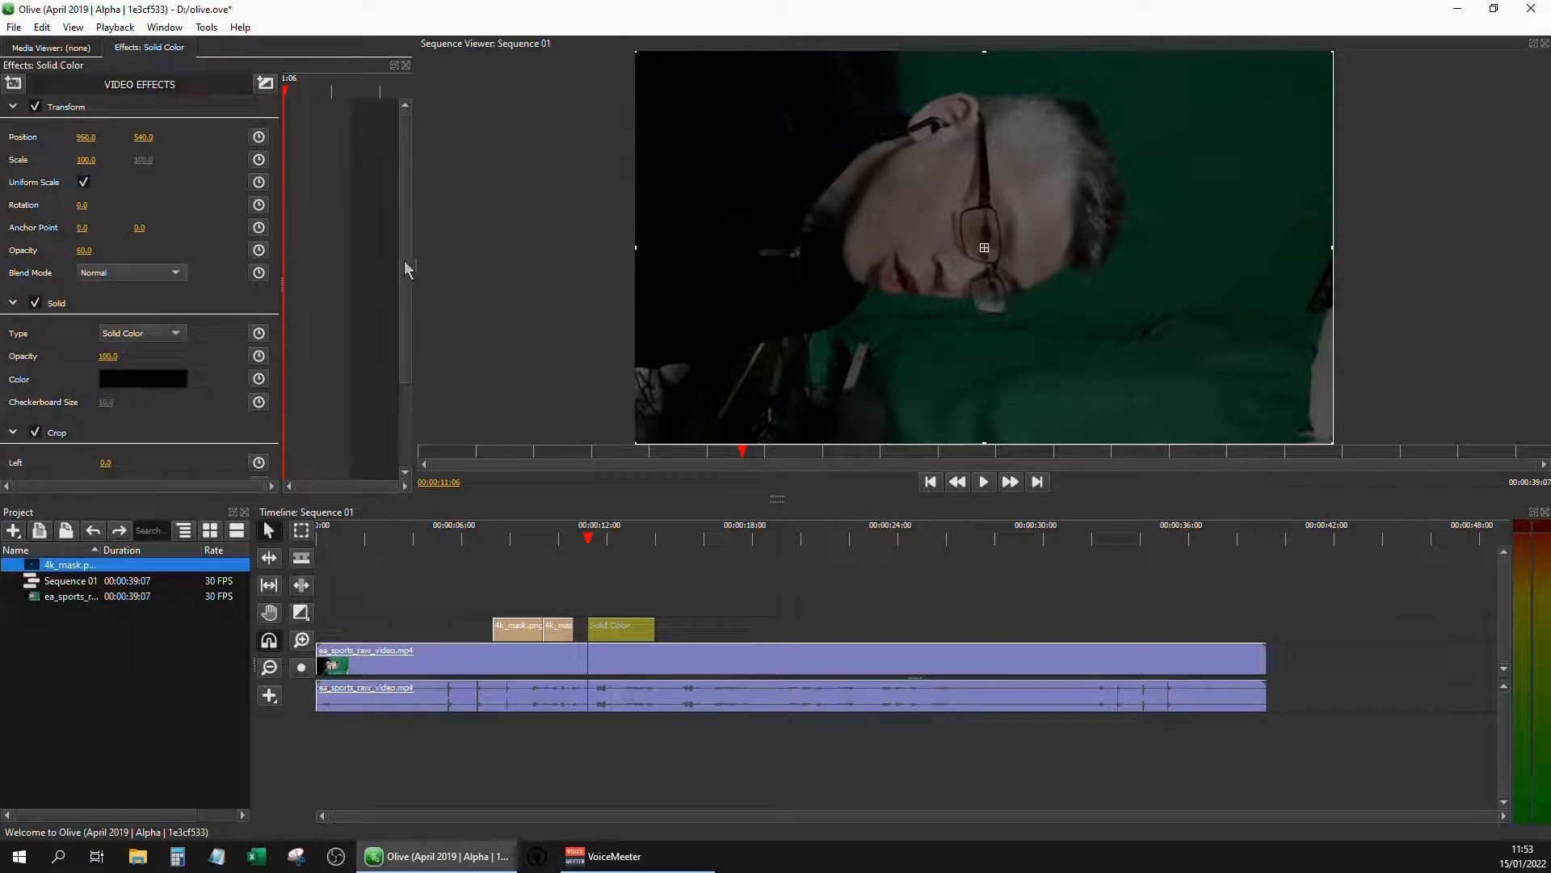
Enable keyframing for Crop's Left, Top, Right, Bottom and Feather values and turn on Invert
drag(404, 261, 406, 392)
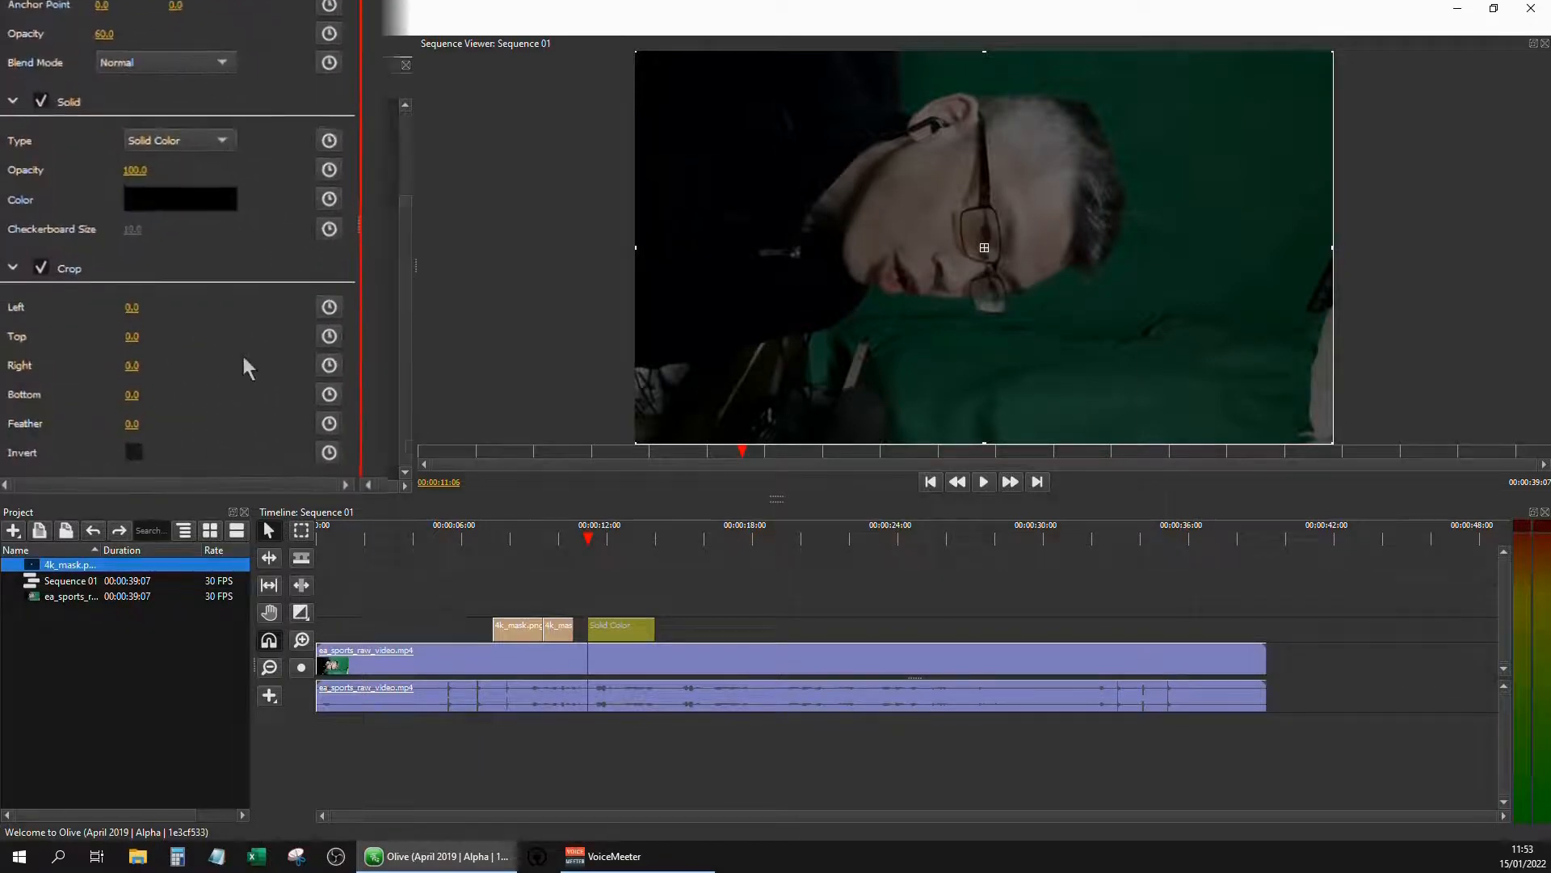
click(406, 262)
click(406, 297)
click(406, 334)
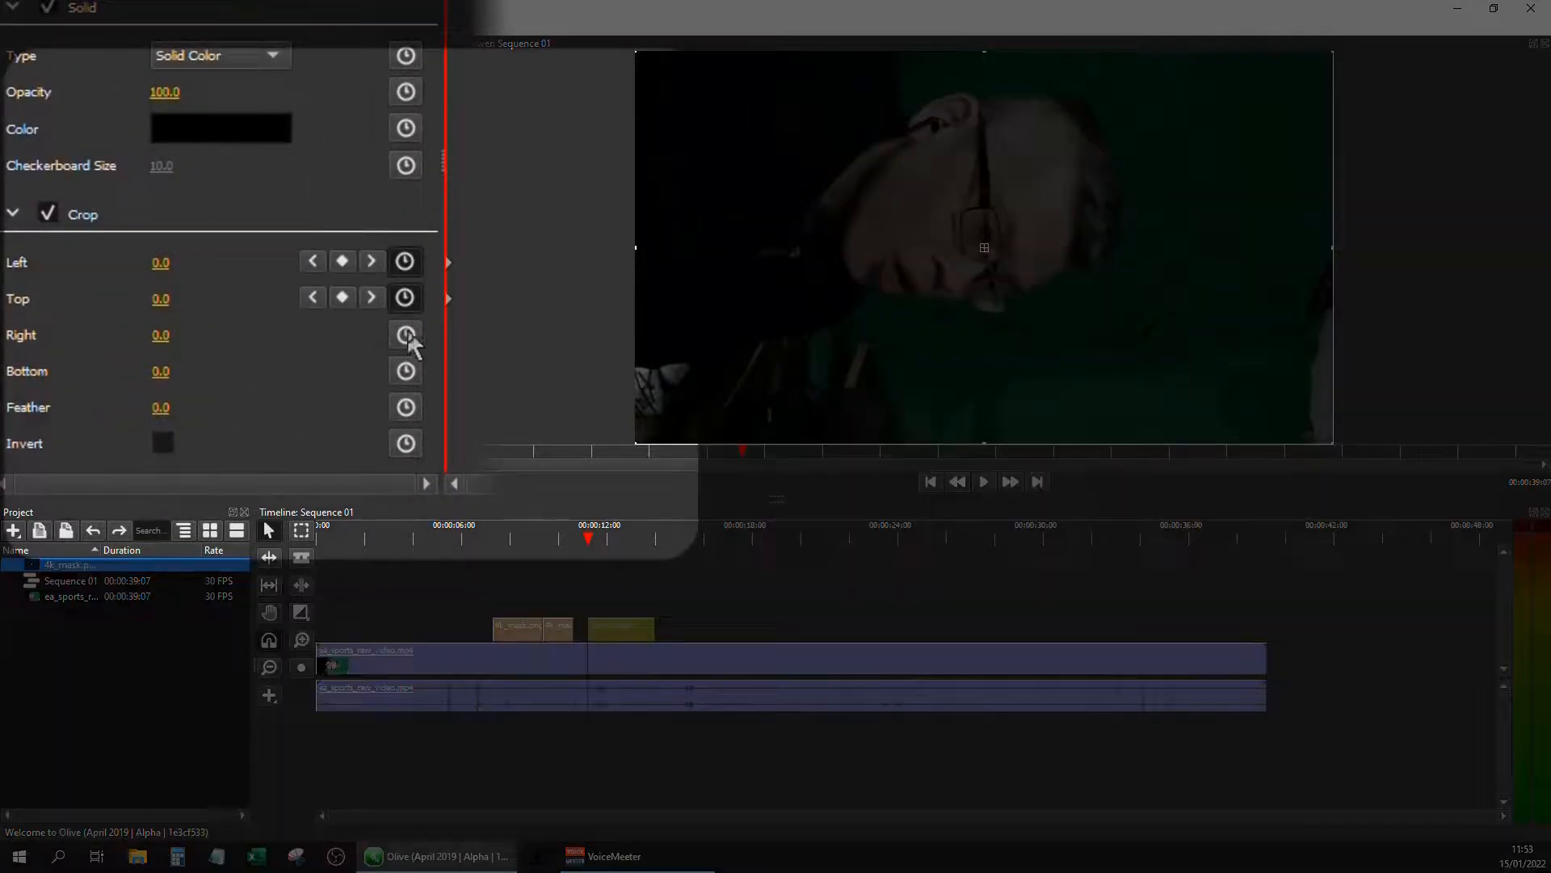
click(406, 370)
click(406, 406)
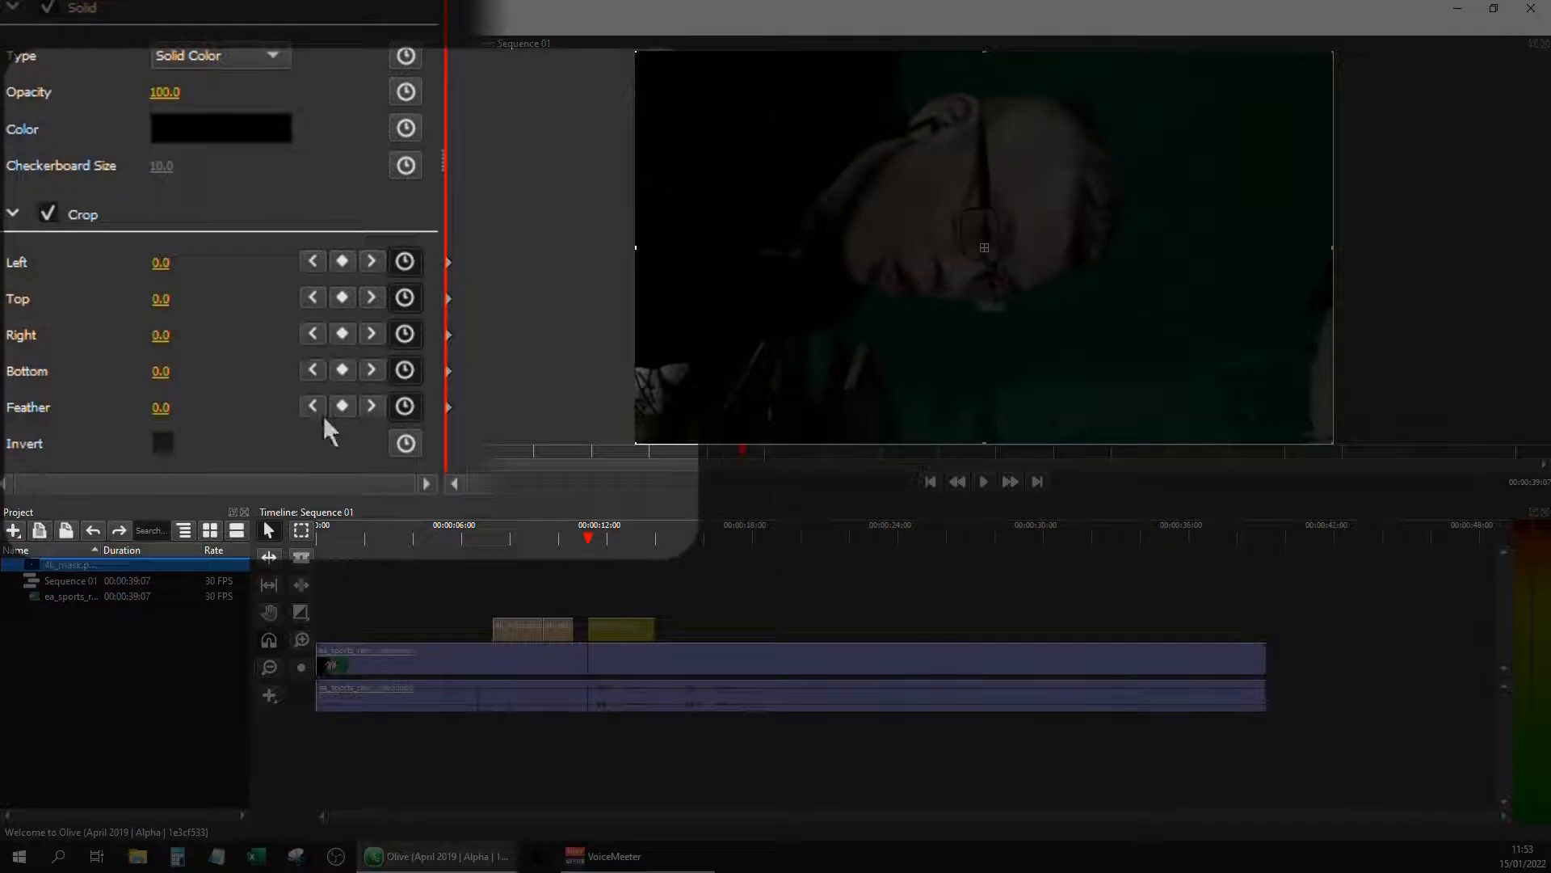
click(163, 442)
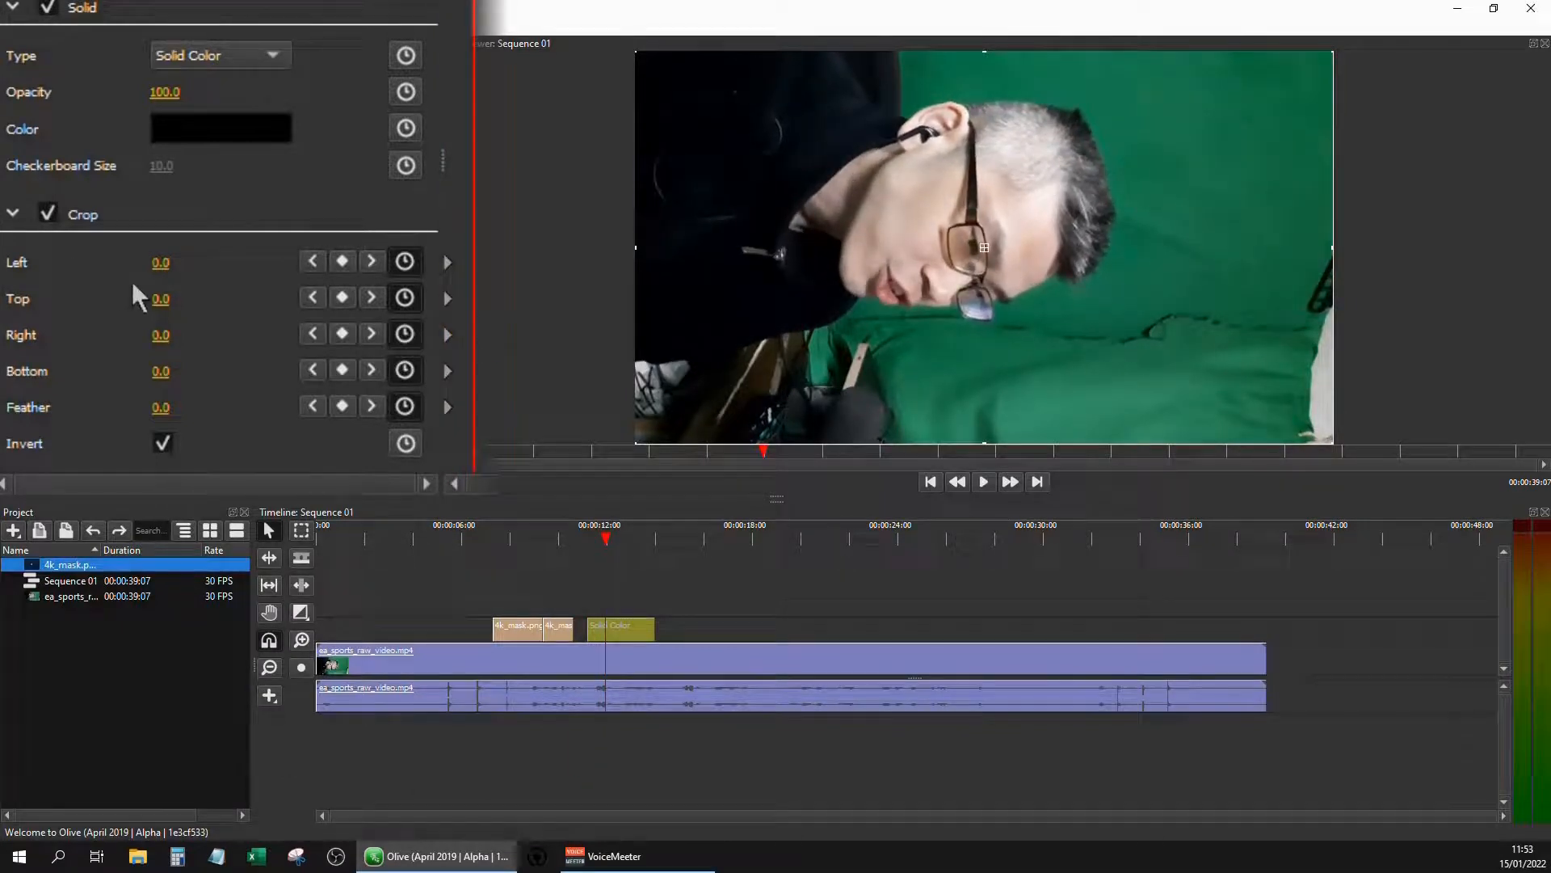
Further along the solid clip, keyframe the crop around the eye: Left 41, Top 39, Right 47, Bottom 43, Feather 40
drag(168, 293, 182, 258)
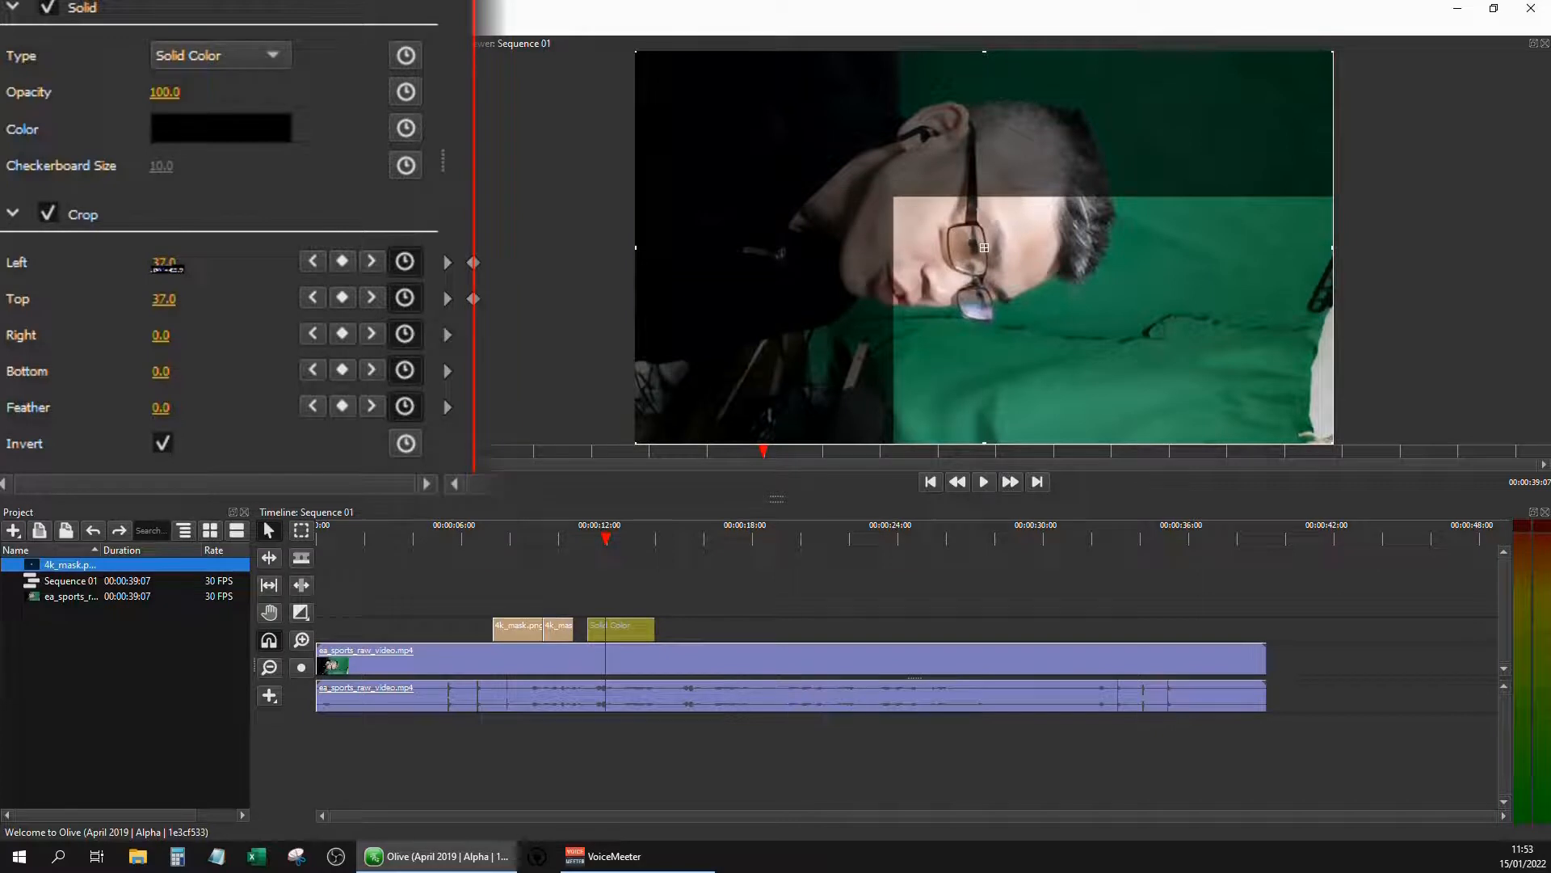
drag(162, 335, 169, 373)
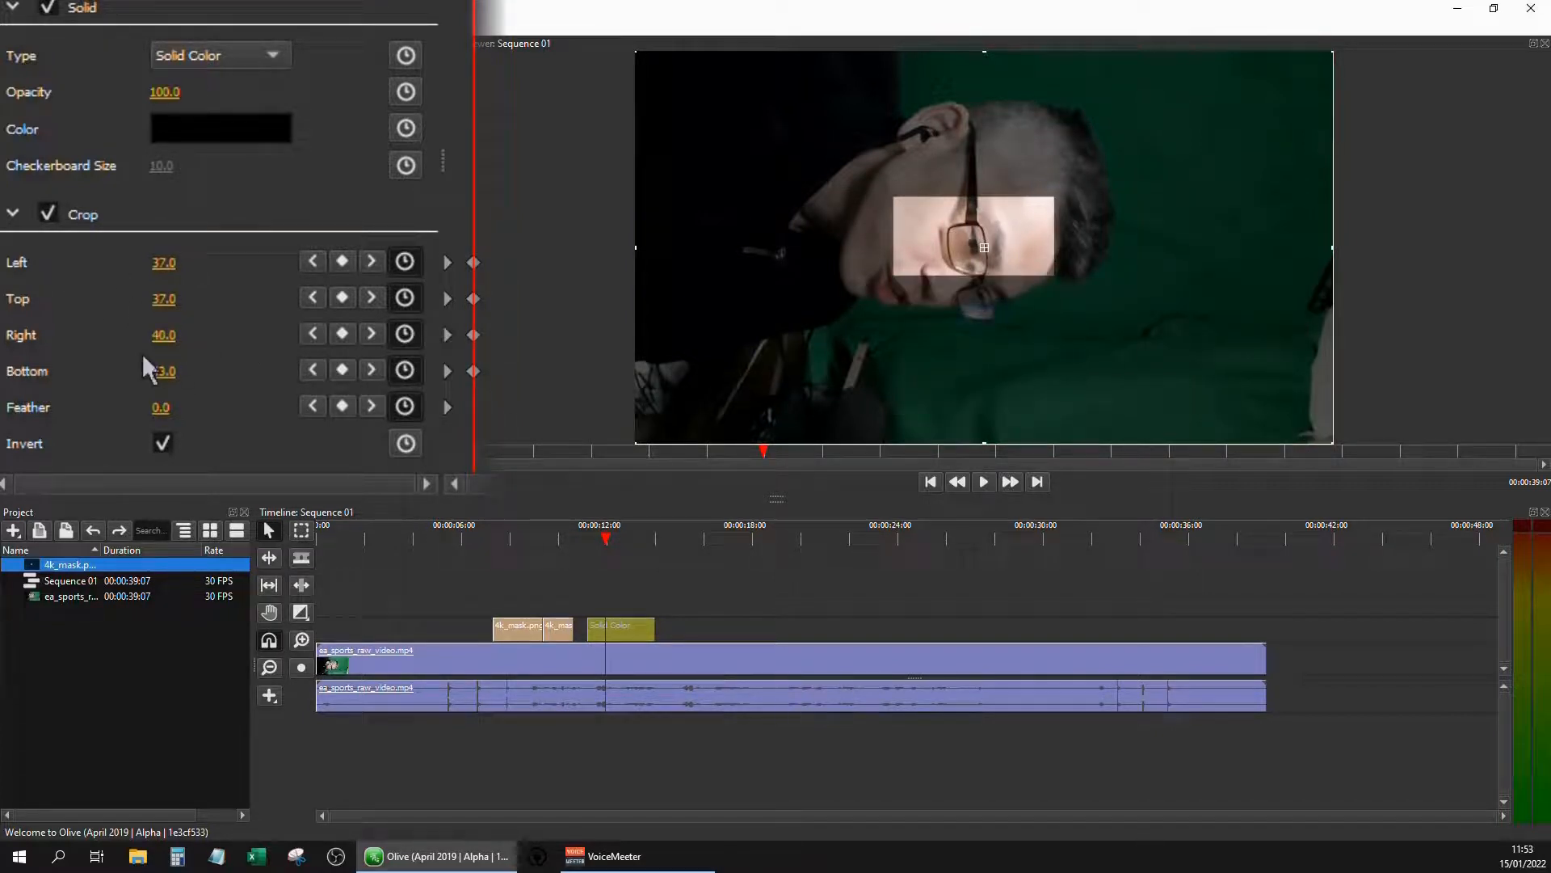
drag(166, 299, 173, 263)
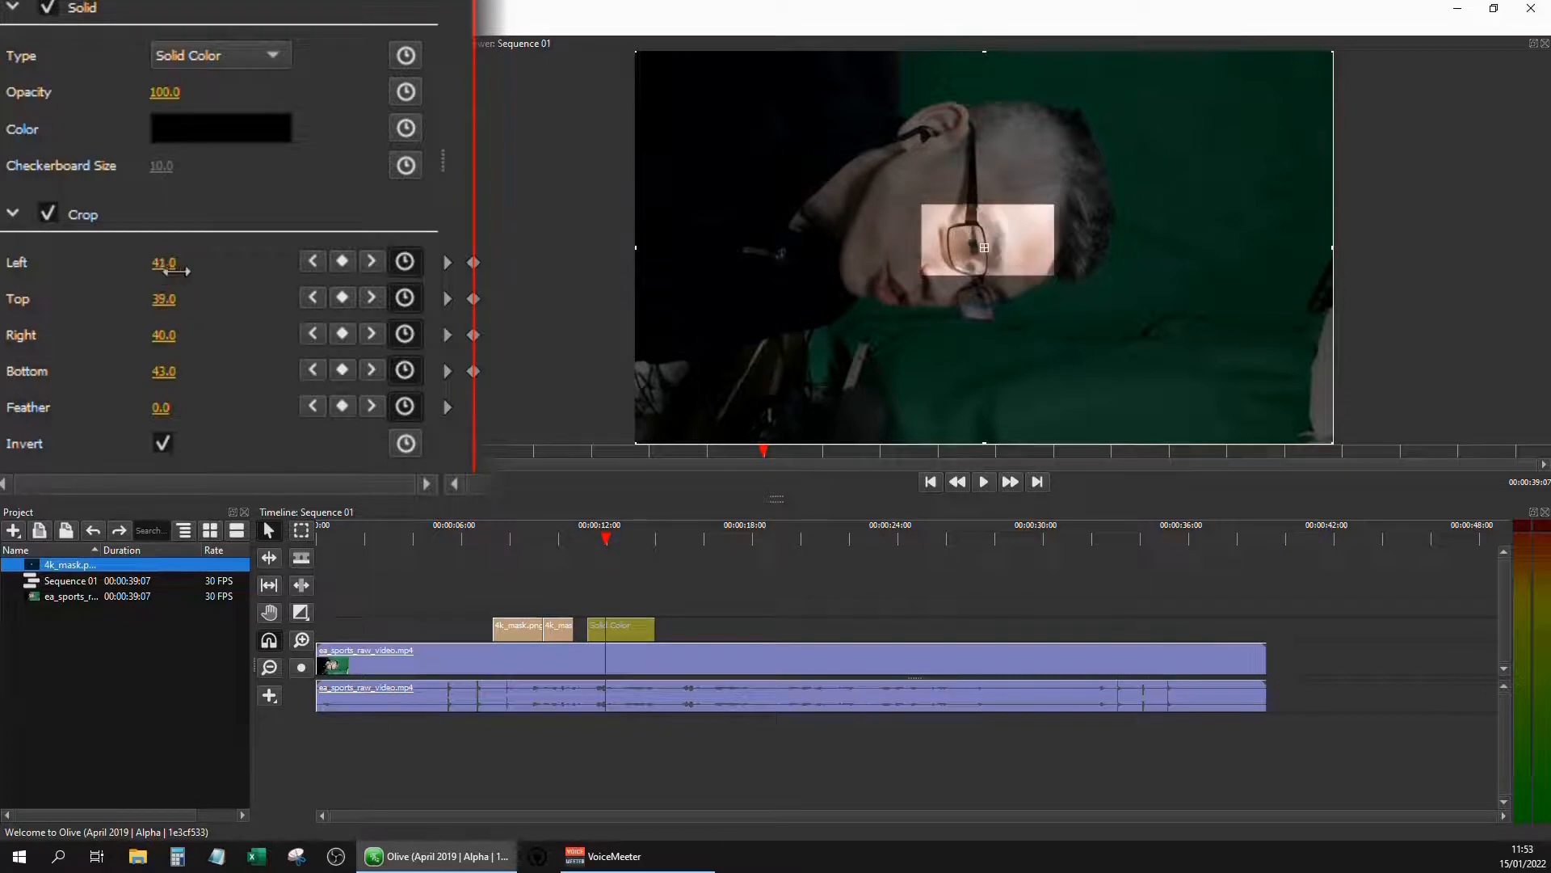
drag(164, 334, 174, 334)
click(160, 408)
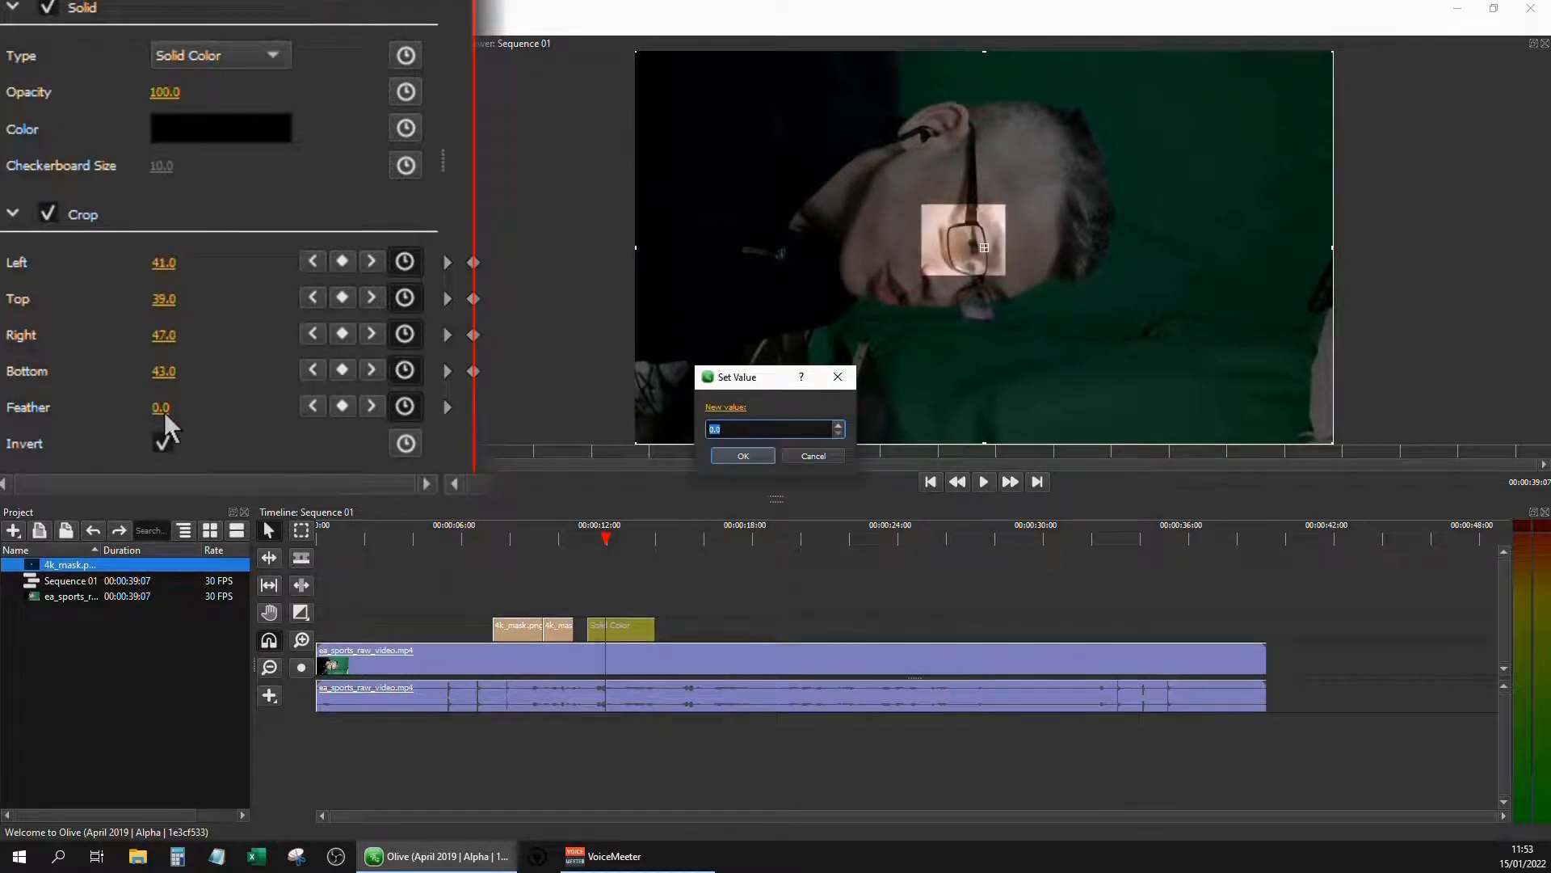
text(40)
key(Return)
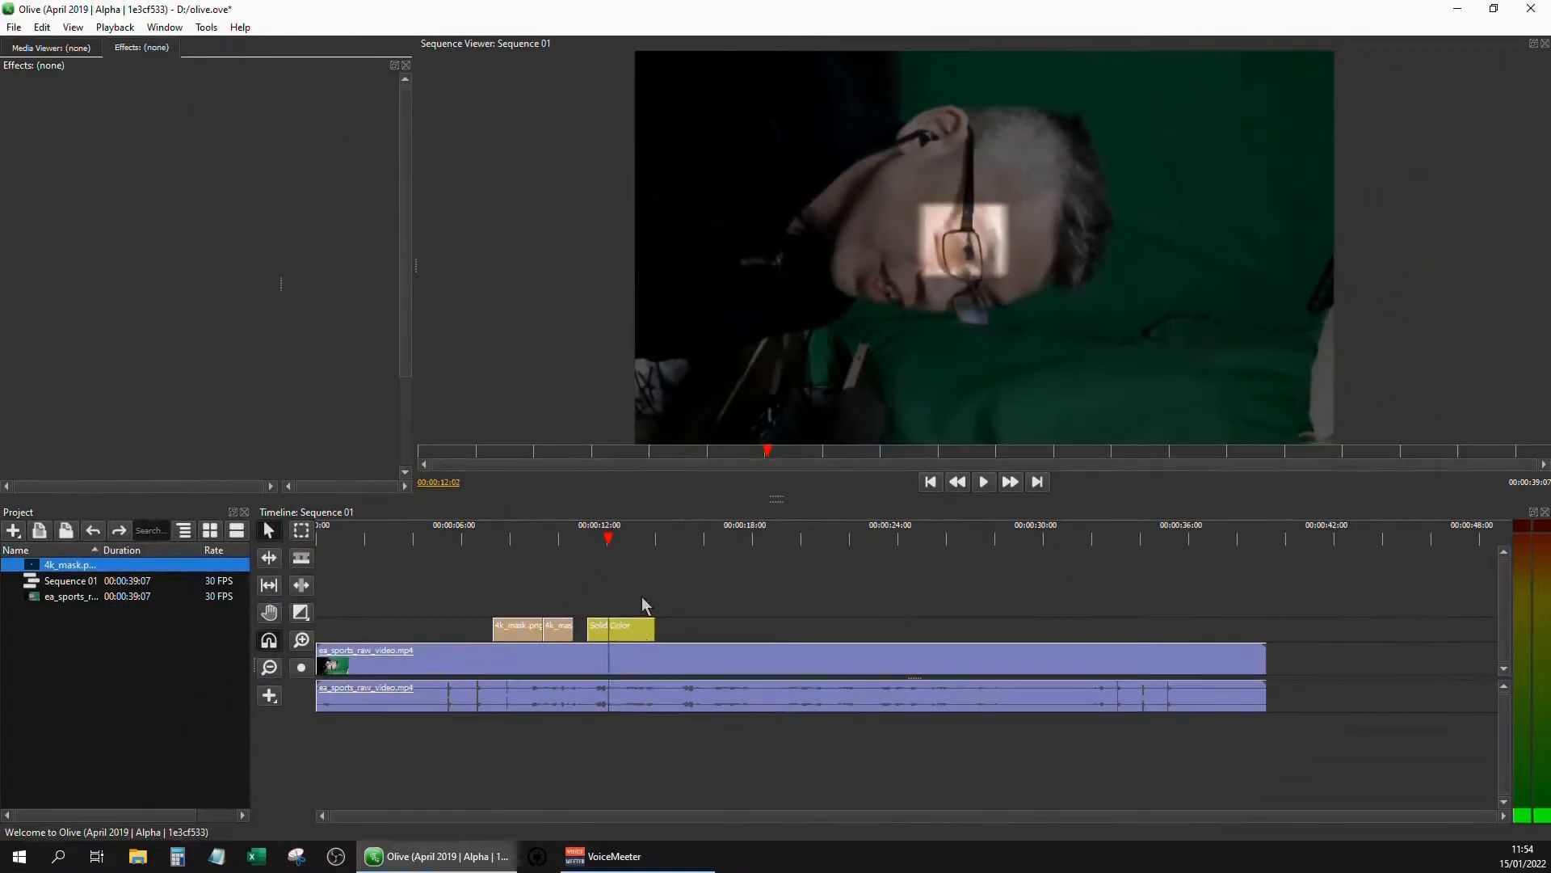
Reselect the solid clip, advance a few frames and adjust Crop's Top, with Bottom at 41, to follow the eye
click(638, 631)
drag(408, 277, 411, 422)
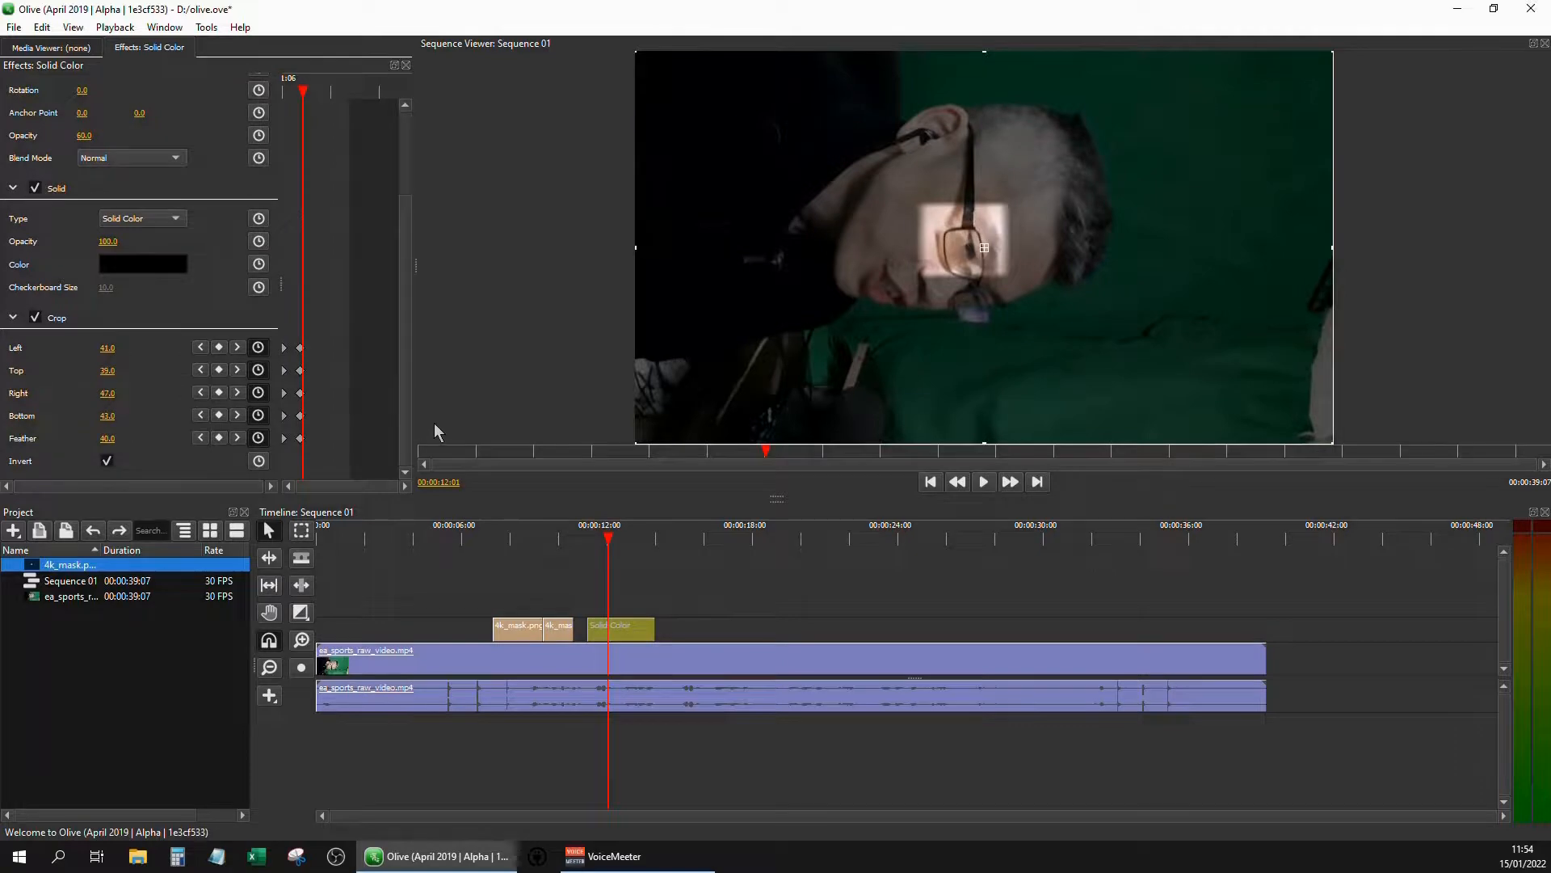
key(Right)
key(Right)
key(Right)
key(Right)
key(Right)
key(Right)
key(Right)
key(Right)
key(Right)
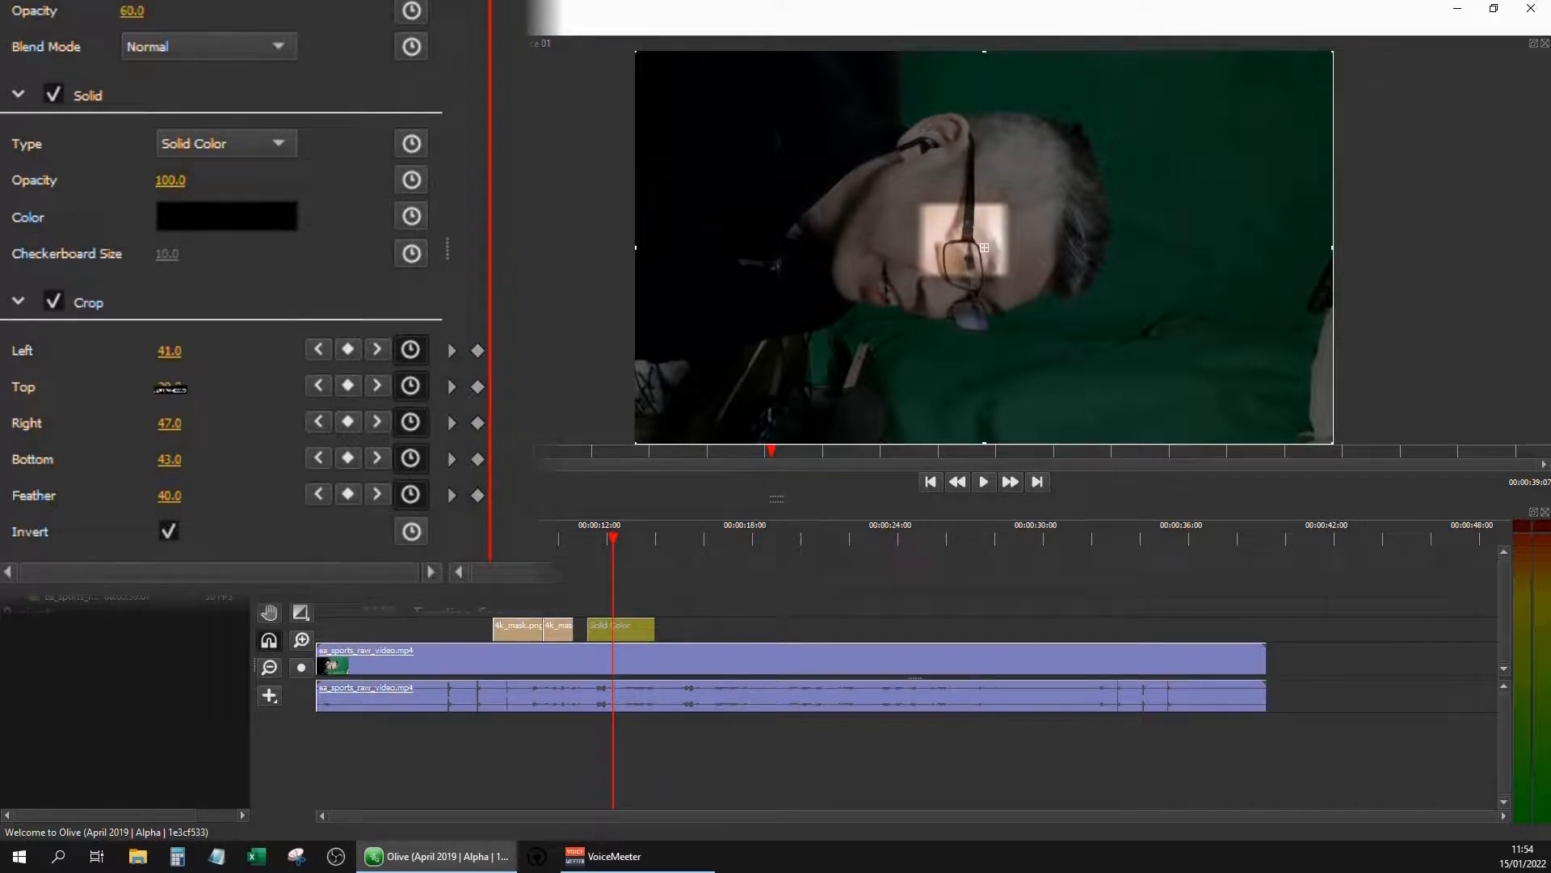
drag(170, 389, 175, 389)
drag(187, 459, 185, 459)
Advance three more frames and keyframe Crop's Top at 44 to keep the highlight on the eye
key(Right)
key(Right)
key(Right)
drag(208, 396, 206, 398)
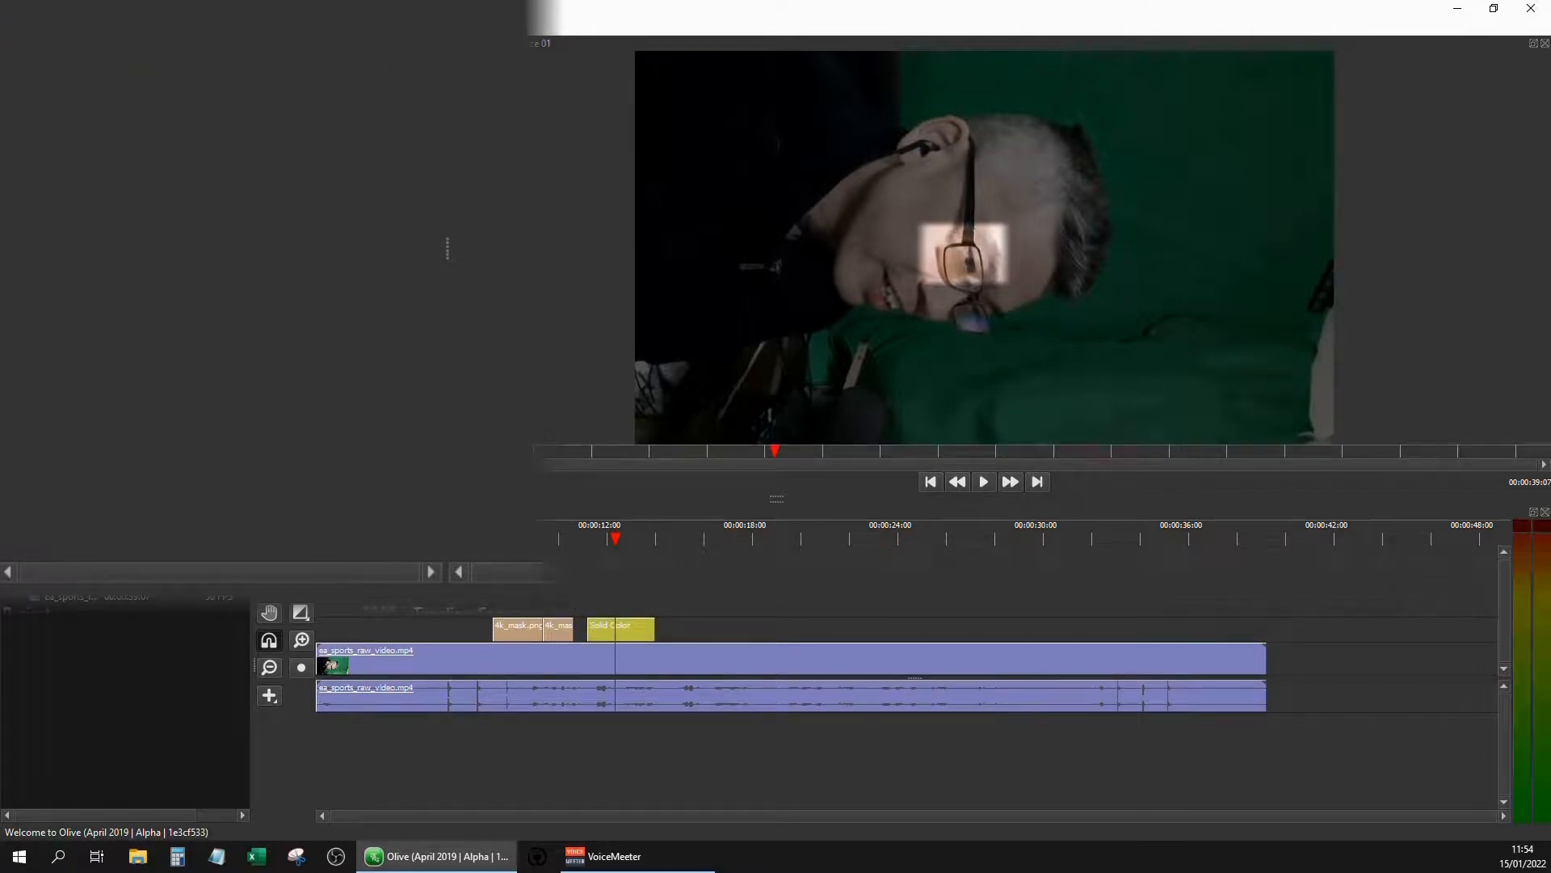
Select the first mask clip and at 00:00:08:24 move the mask over the eye in the viewer to about 979, 578
click(517, 540)
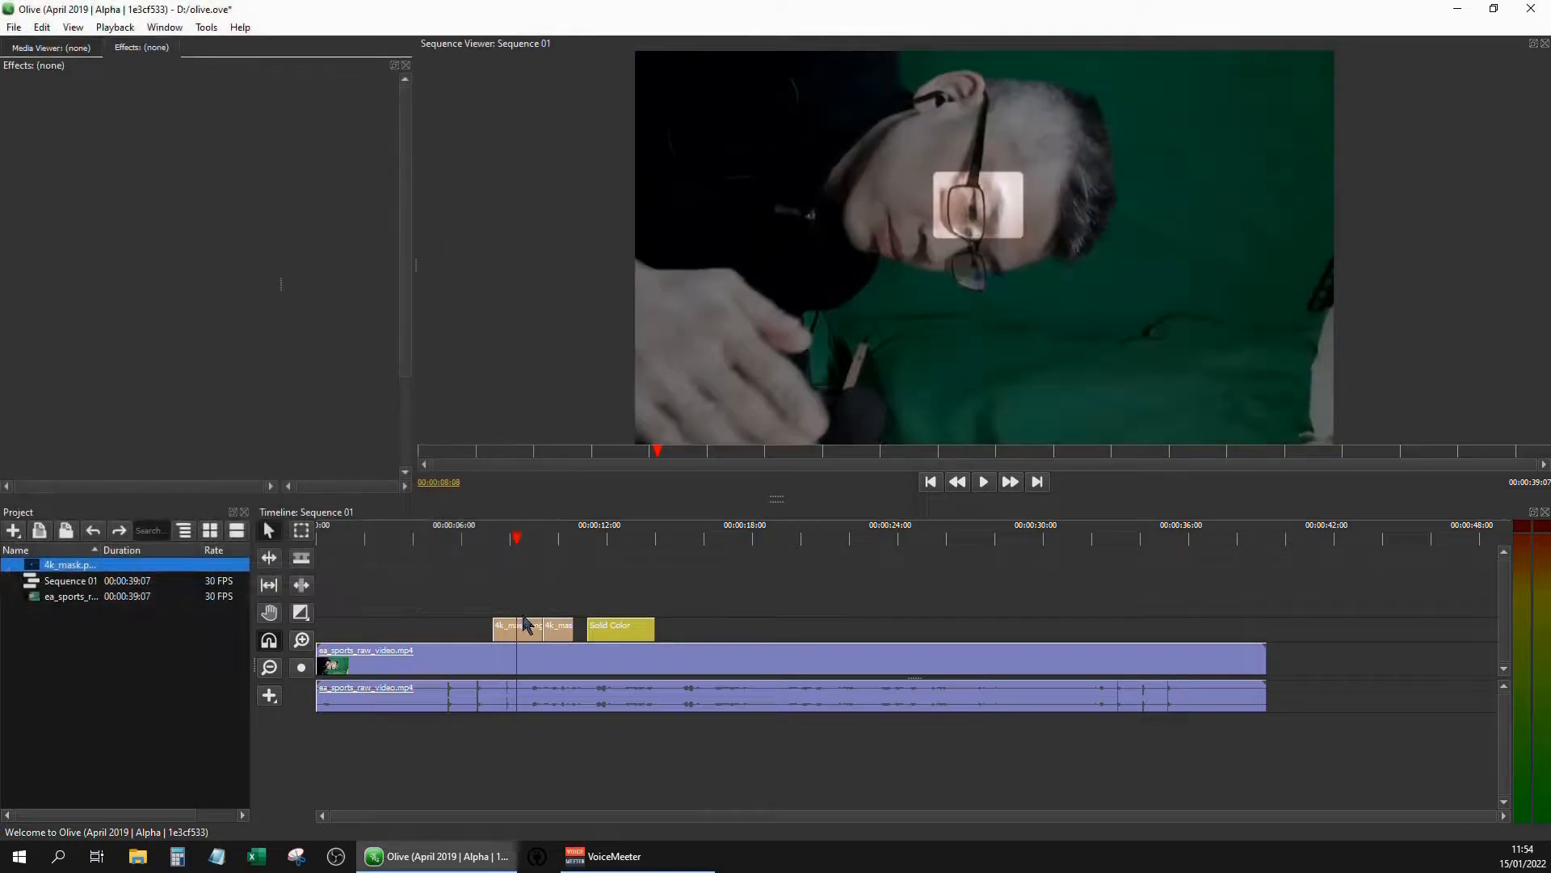
click(520, 634)
key(space)
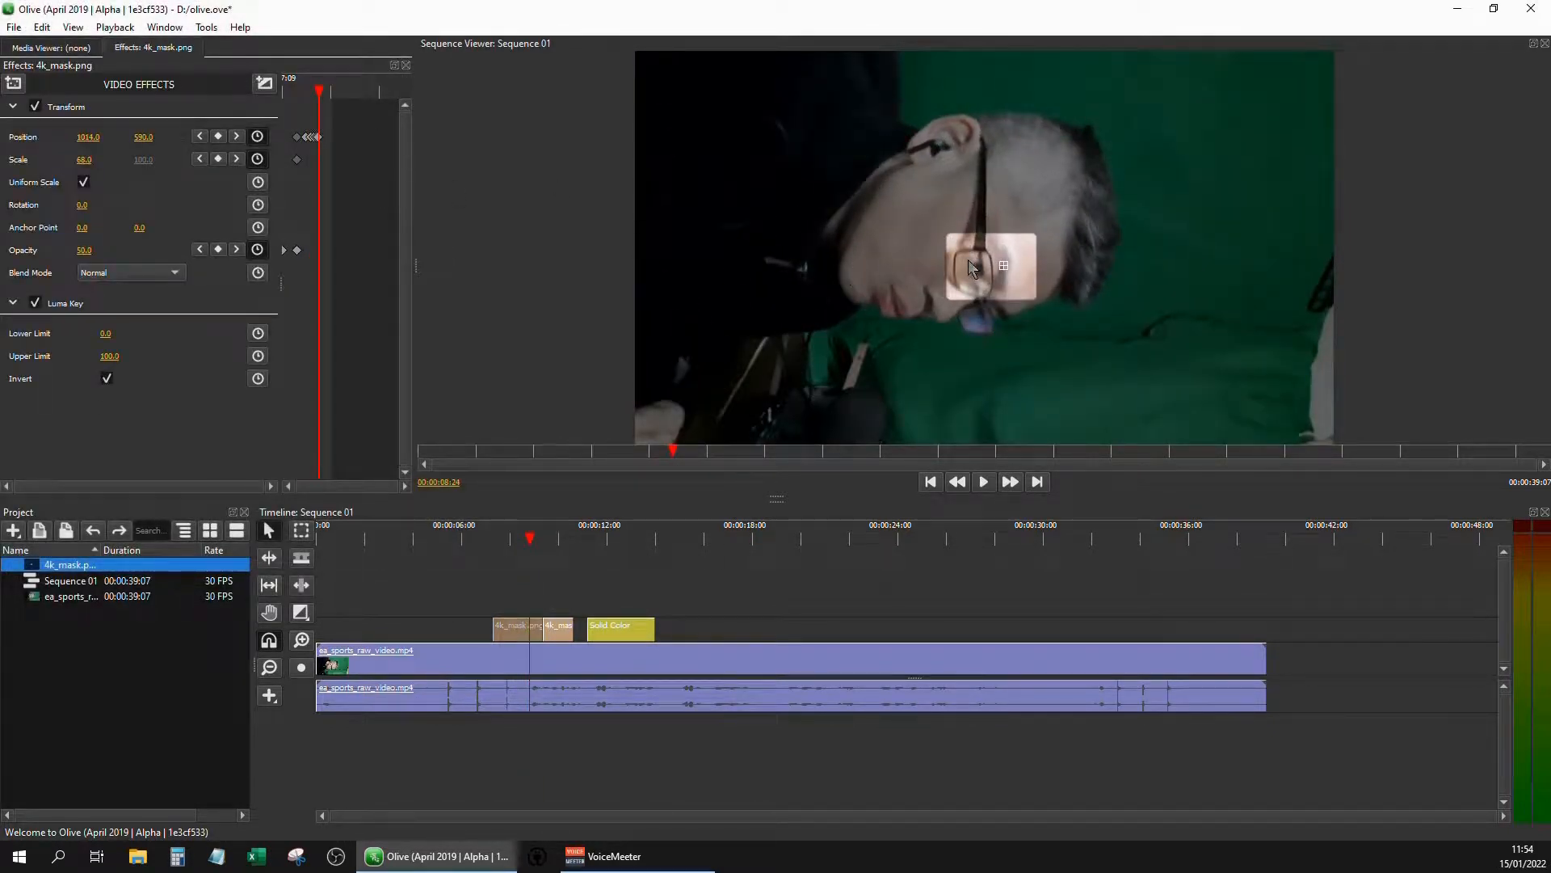
drag(968, 259, 998, 295)
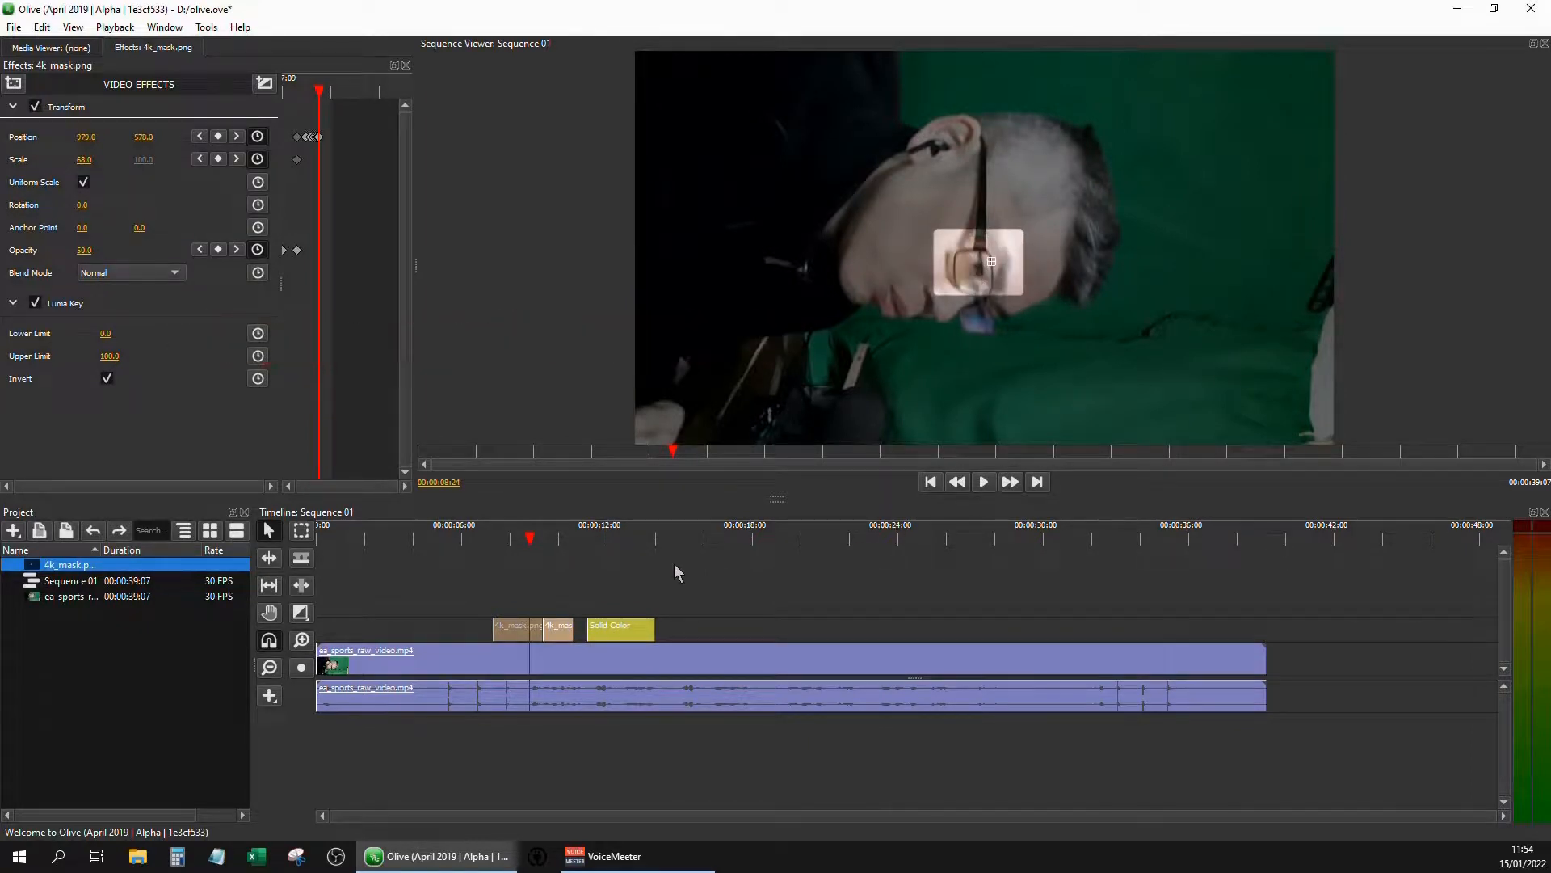
Reselect the solid clip and keyframe Crop's Right at 45 at 00:00:12:13
click(631, 576)
click(615, 630)
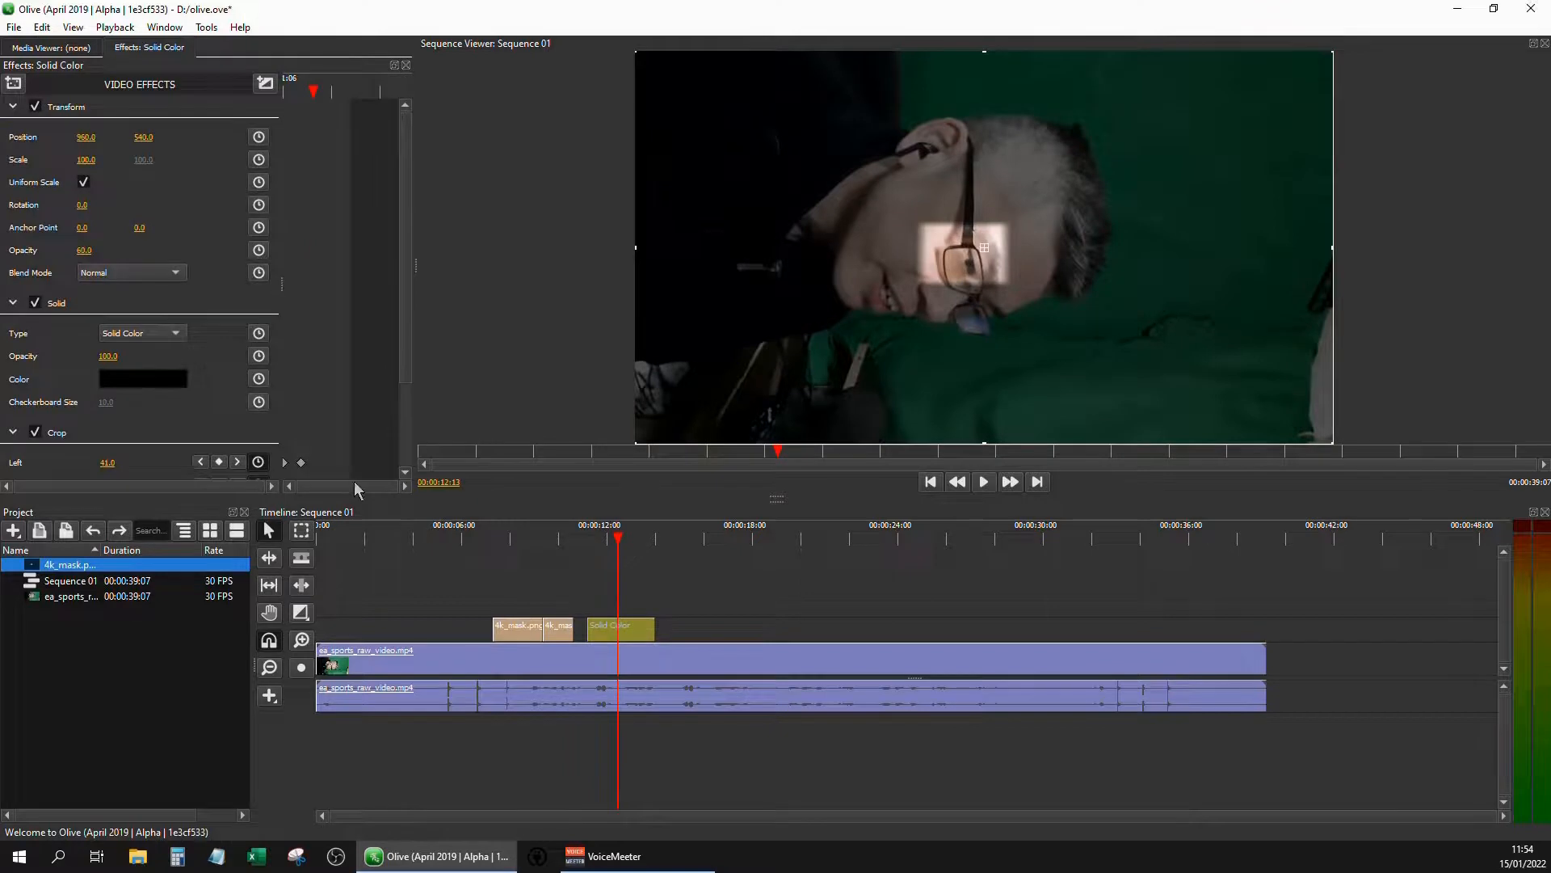
scroll(400, 312, down, 3)
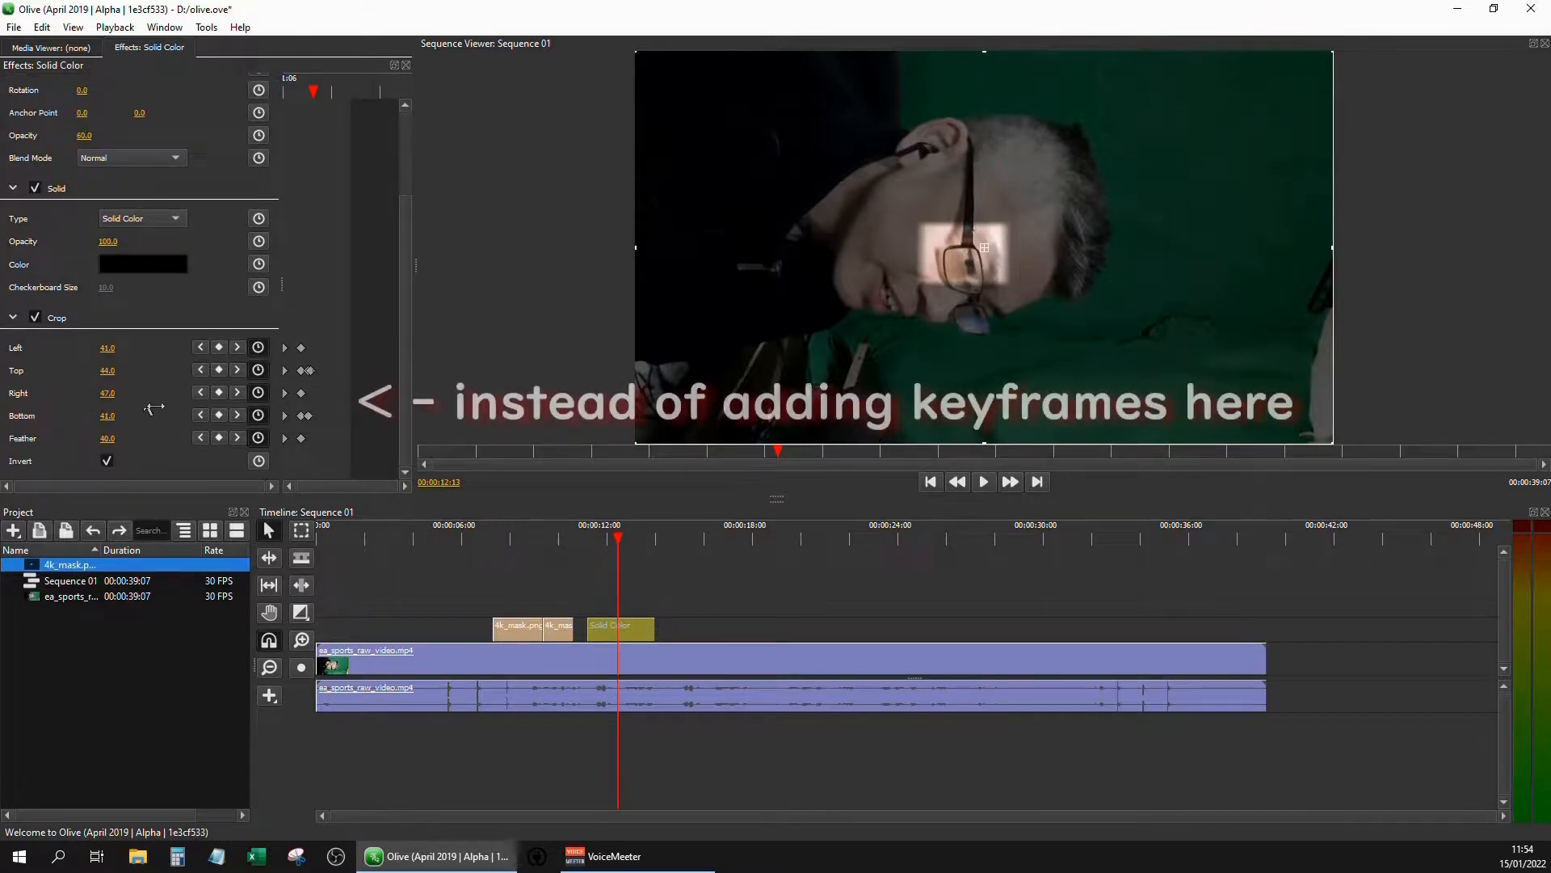
drag(118, 401, 114, 409)
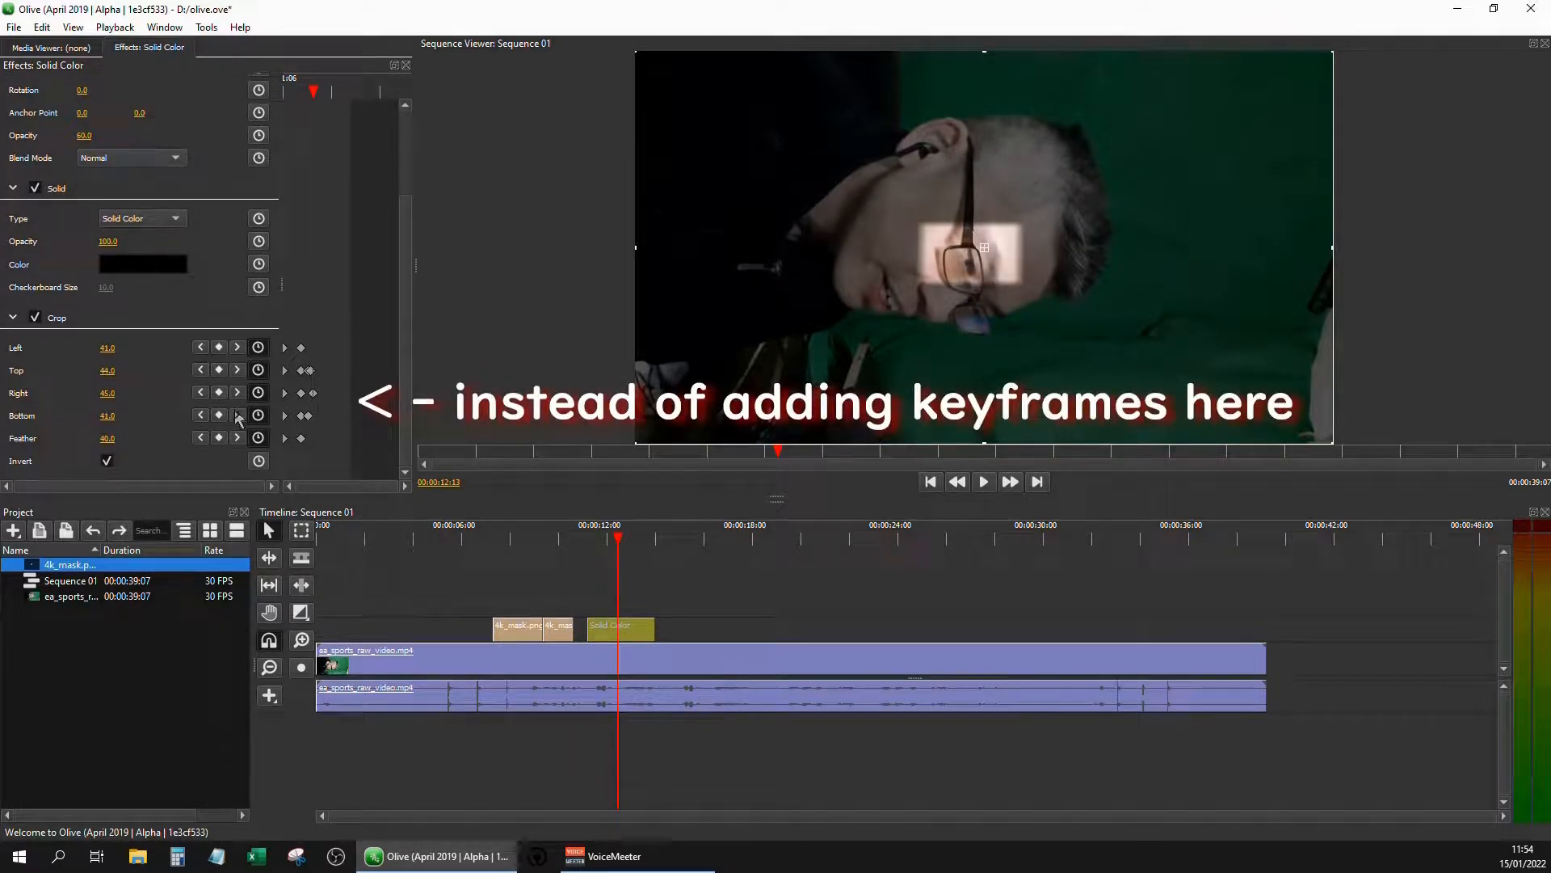
Deselect the solid clip and move the playhead back over the first mask clip to view its highlight
click(657, 598)
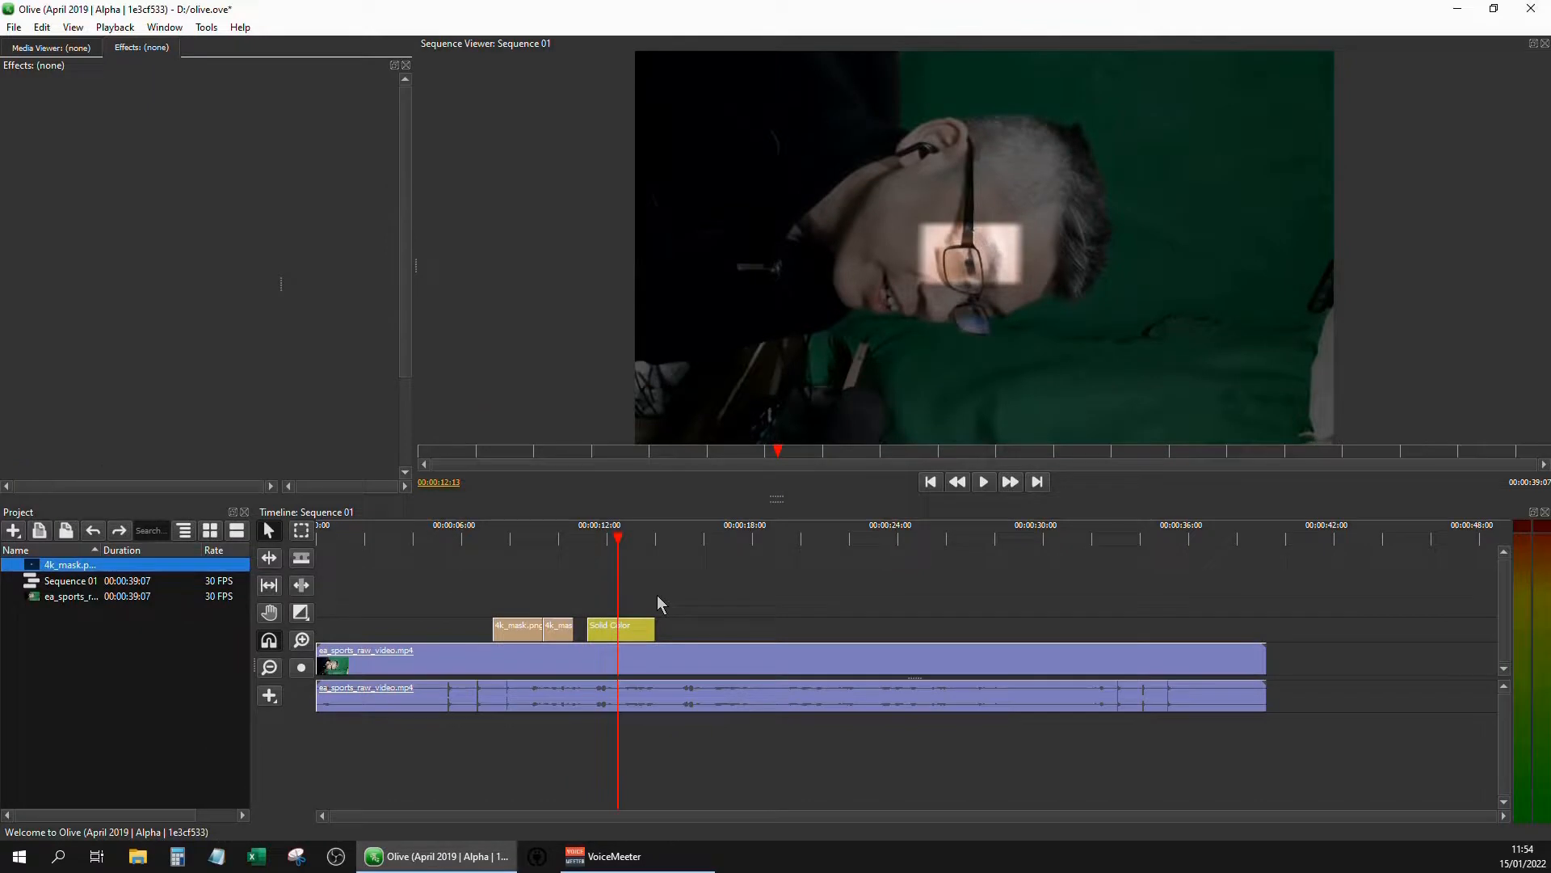
click(543, 539)
click(508, 542)
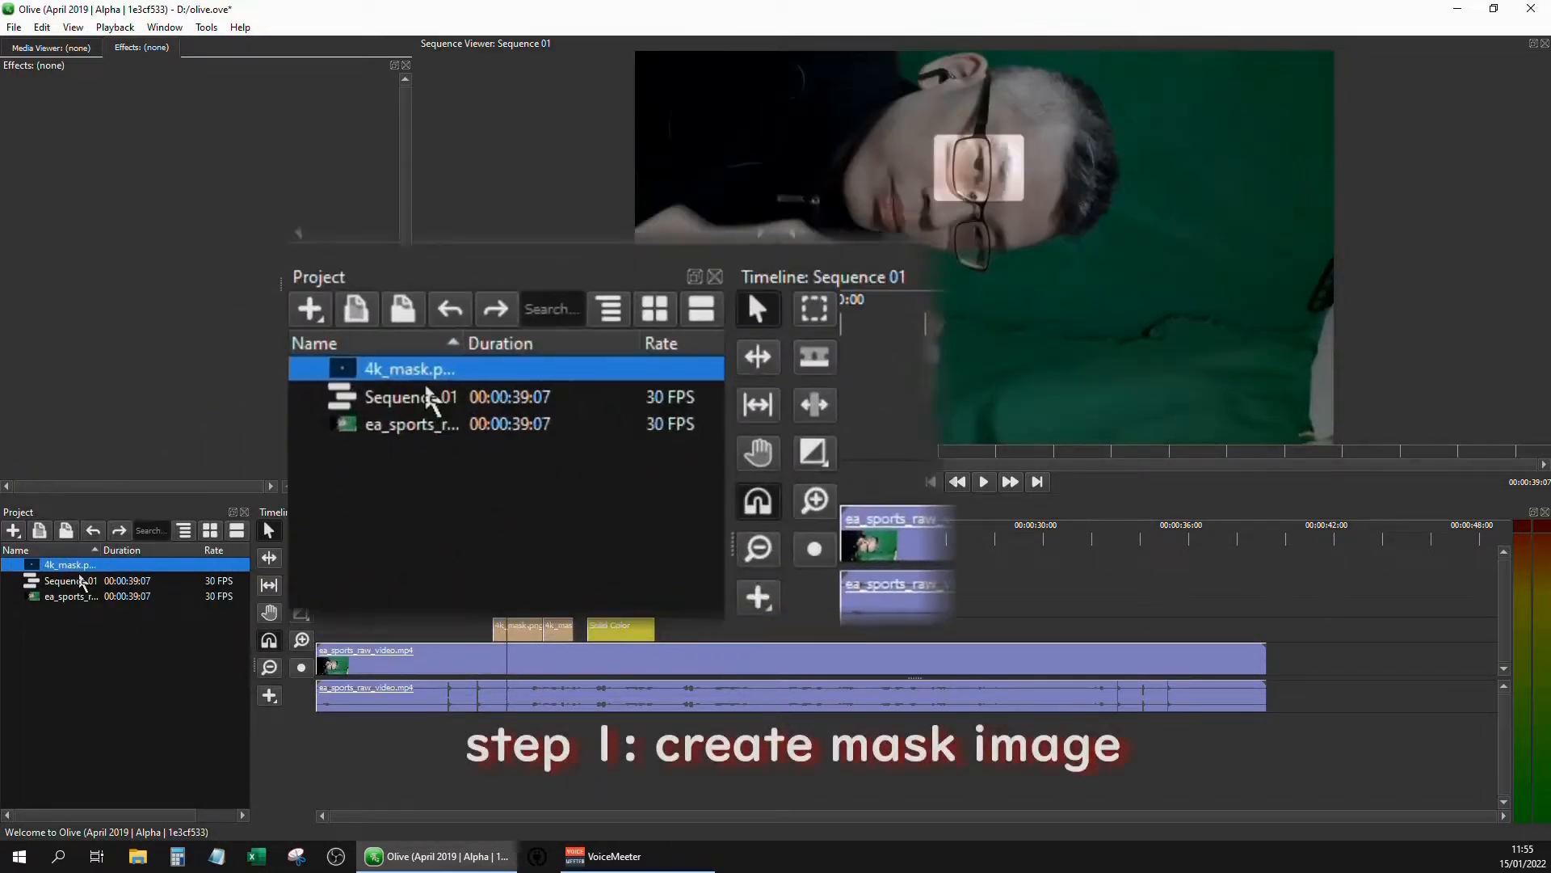
Locate Luma Key among the keying effects and select the mask clip's existing Luma Key effect
mouse_move(81, 581)
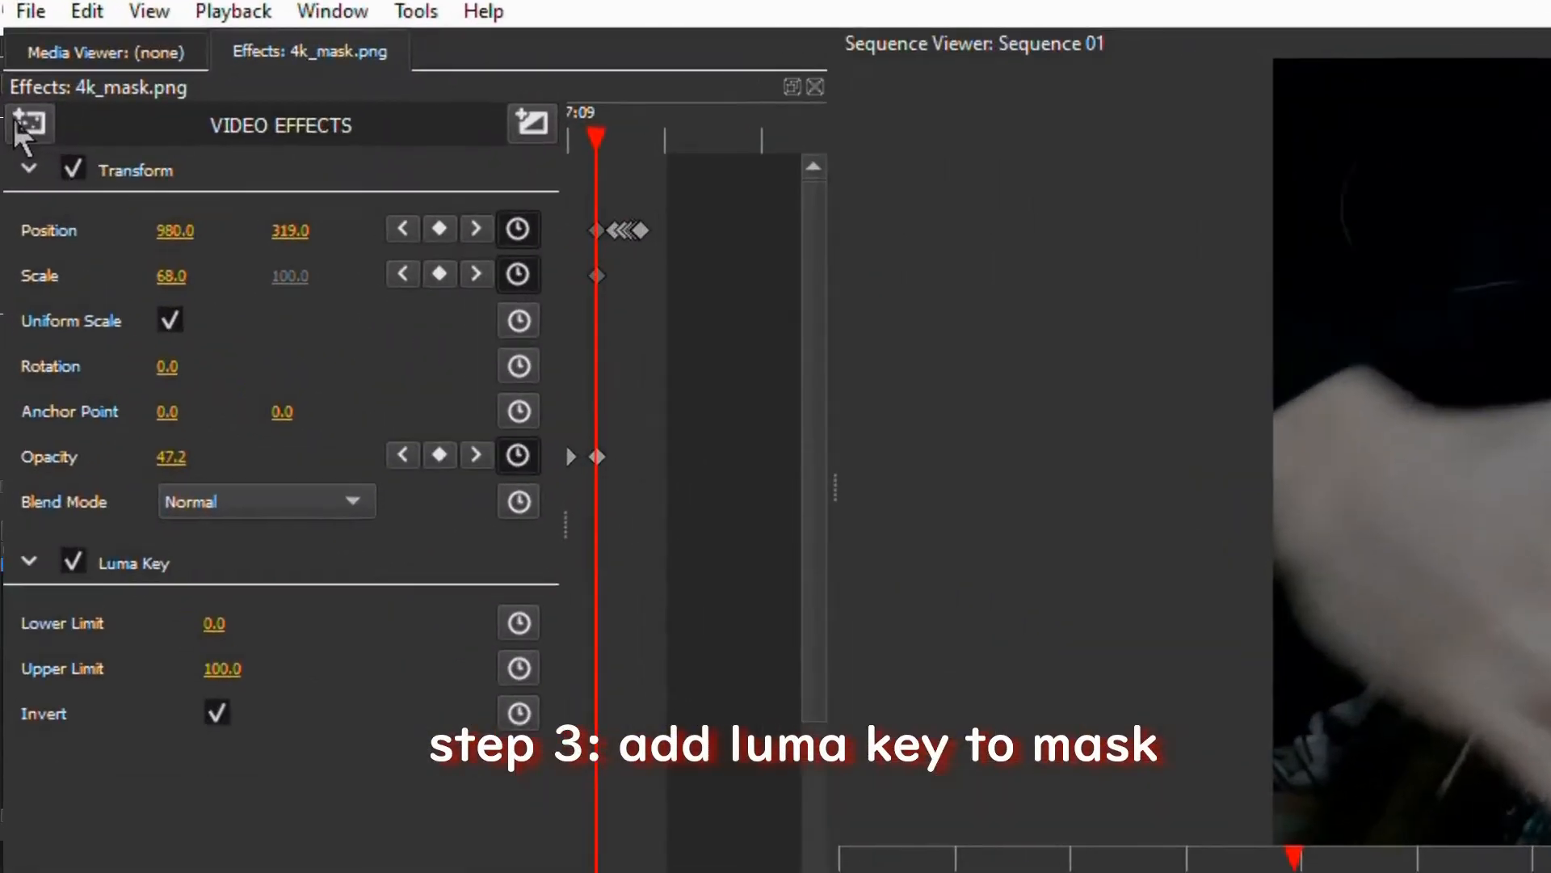
click(16, 82)
mouse_move(132, 318)
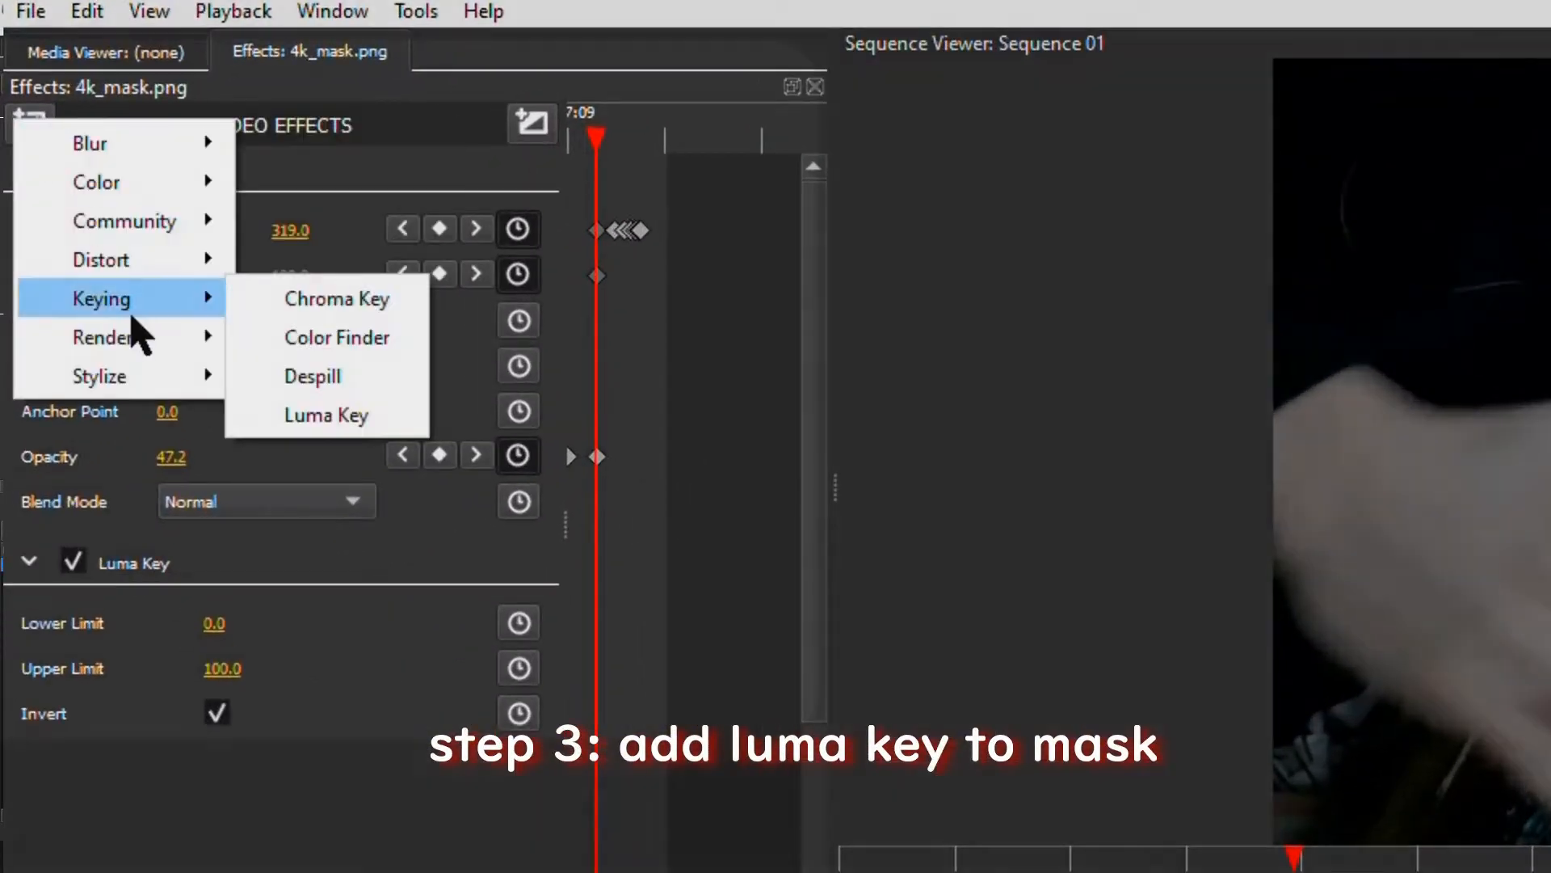
click(323, 425)
click(232, 559)
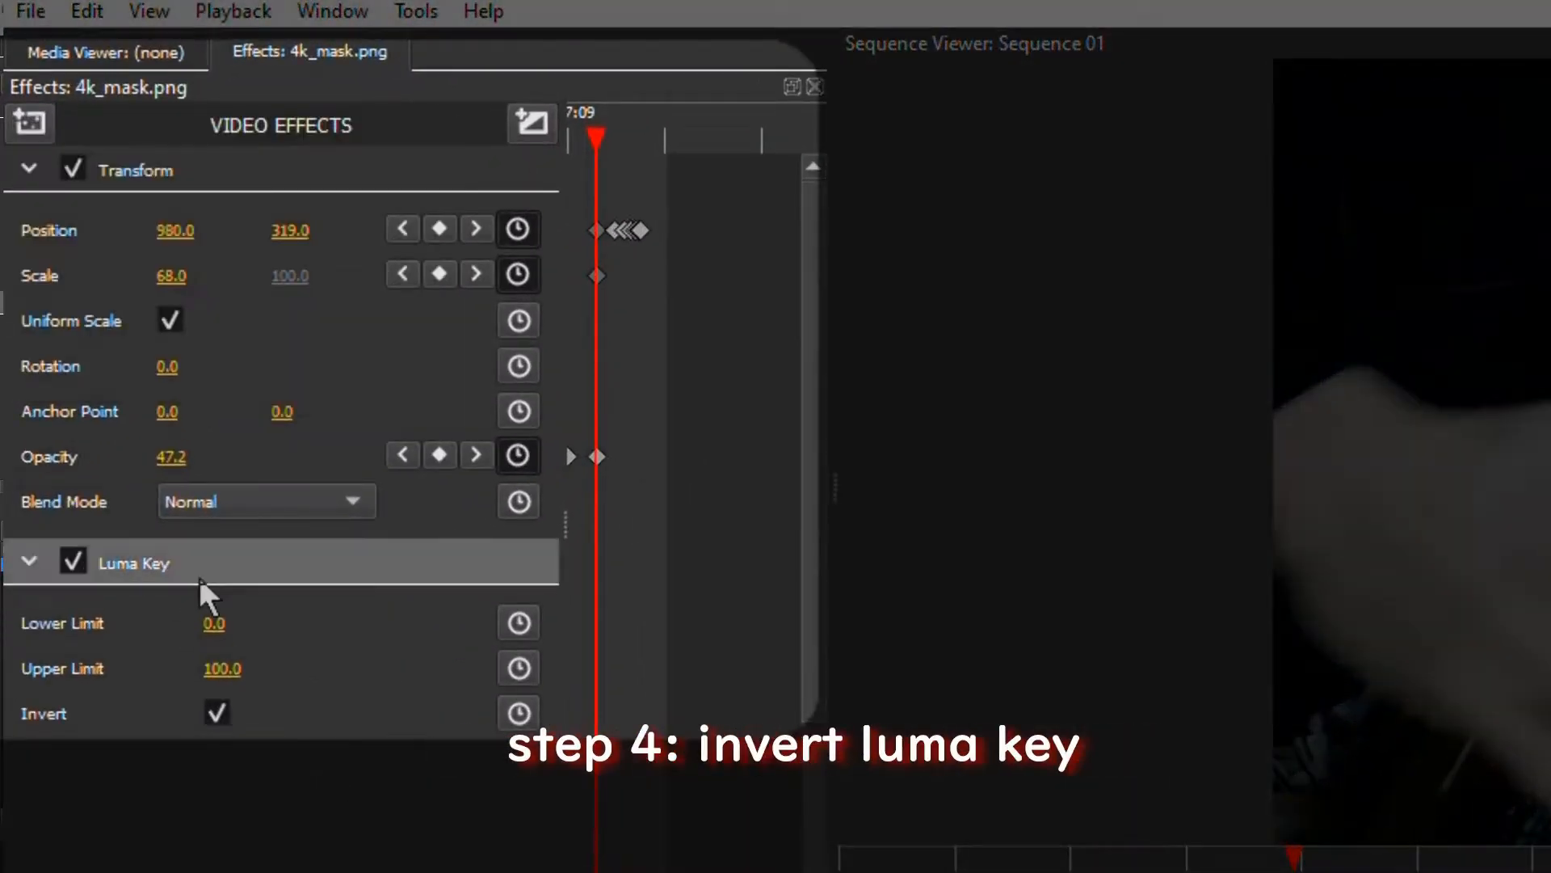
Turn the Luma Key's Invert option off and back on to compare the mask with and without inversion
click(218, 712)
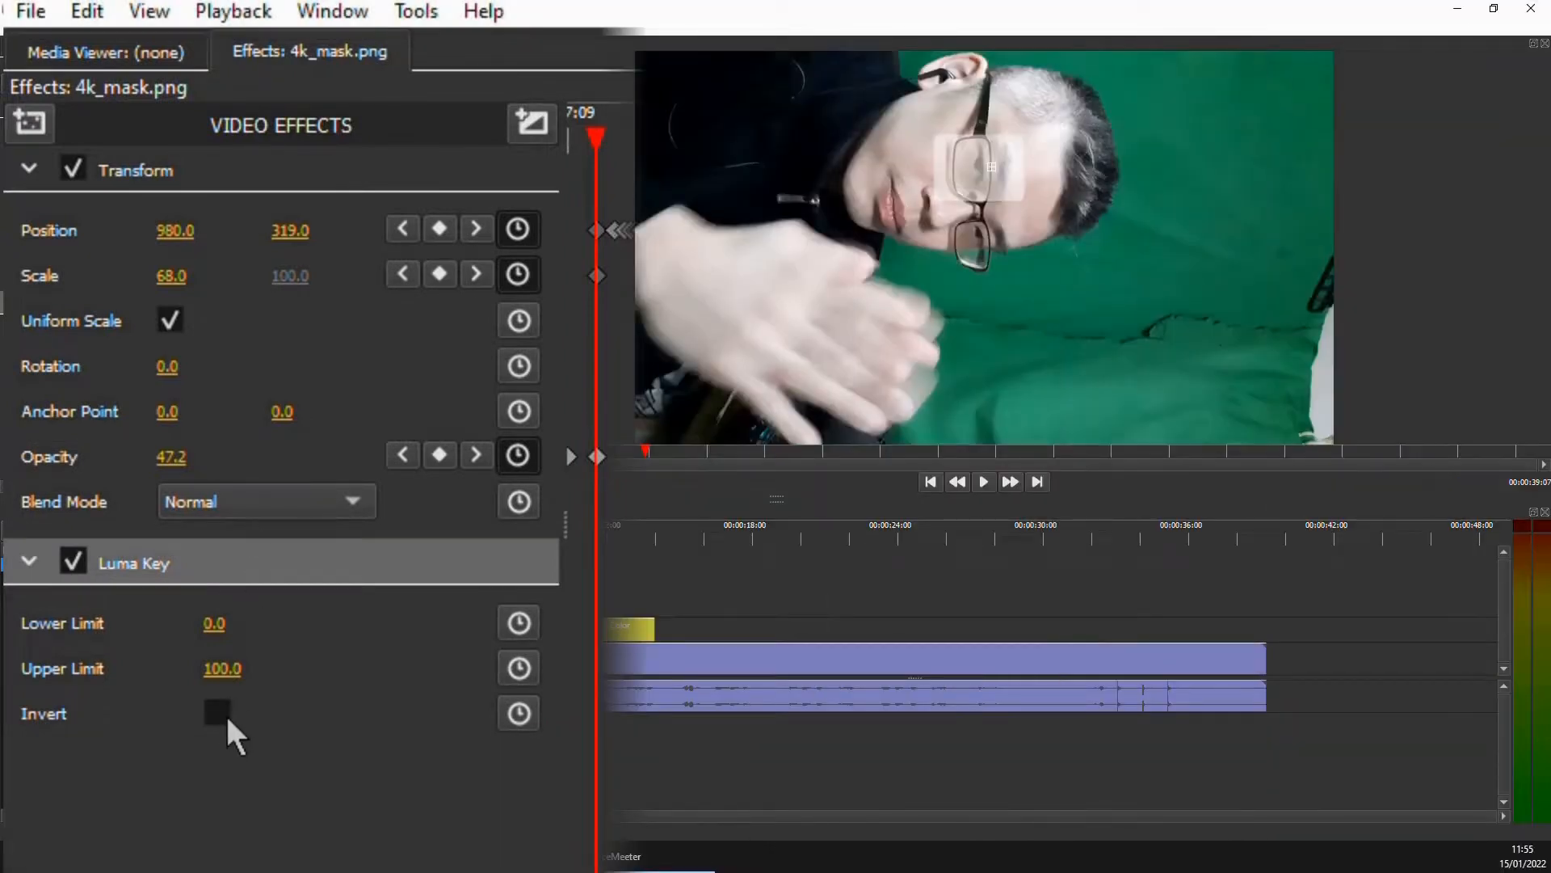
click(225, 713)
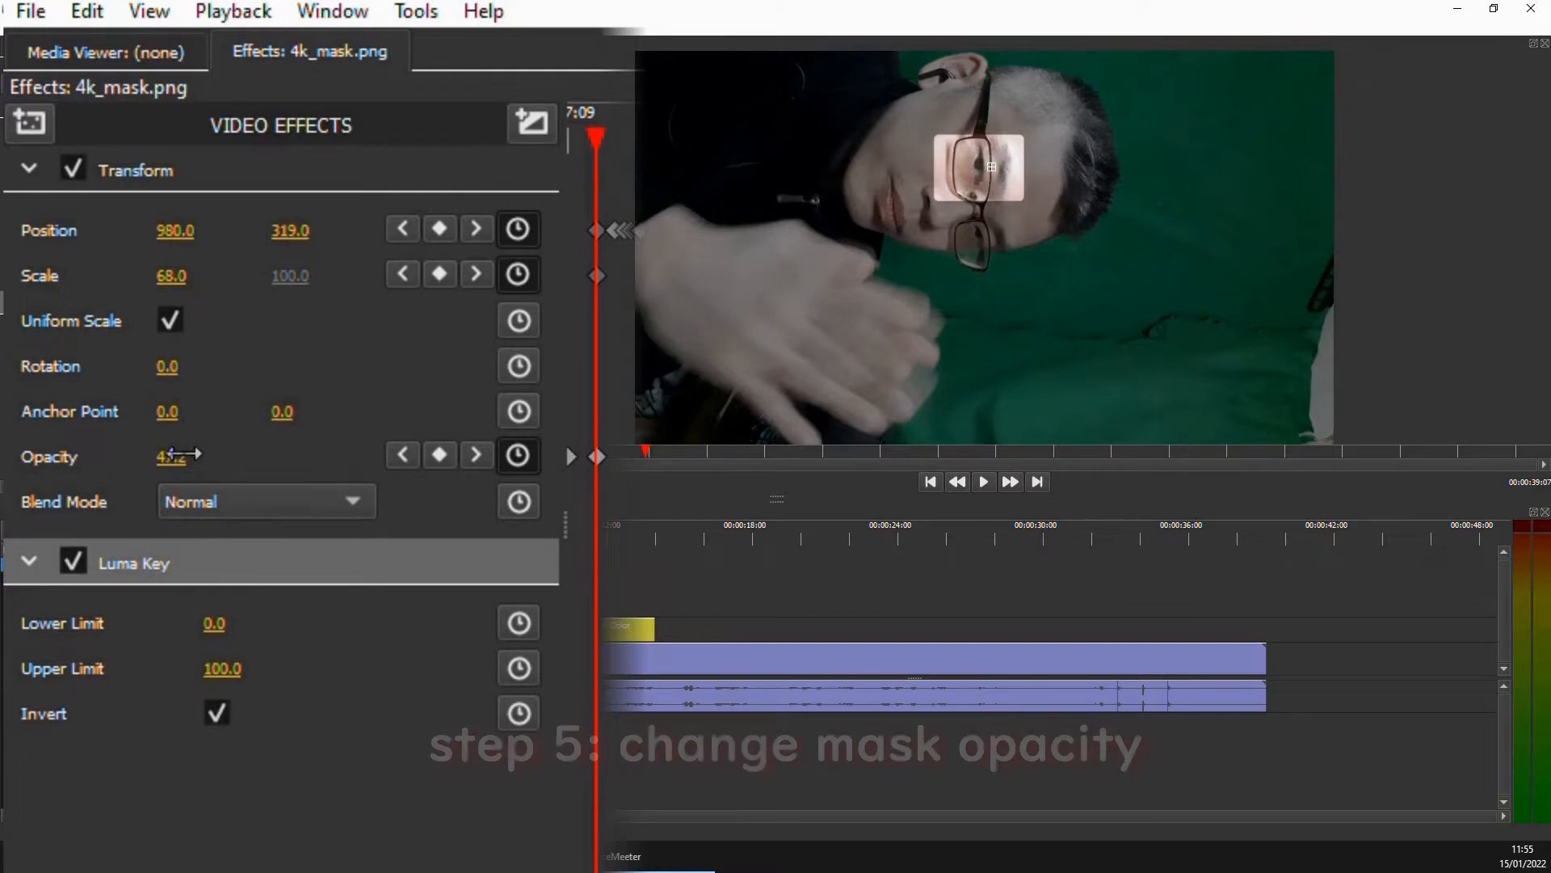
Adjust the mask clip's opacity to change how dark the area around the eye is
drag(183, 462, 183, 456)
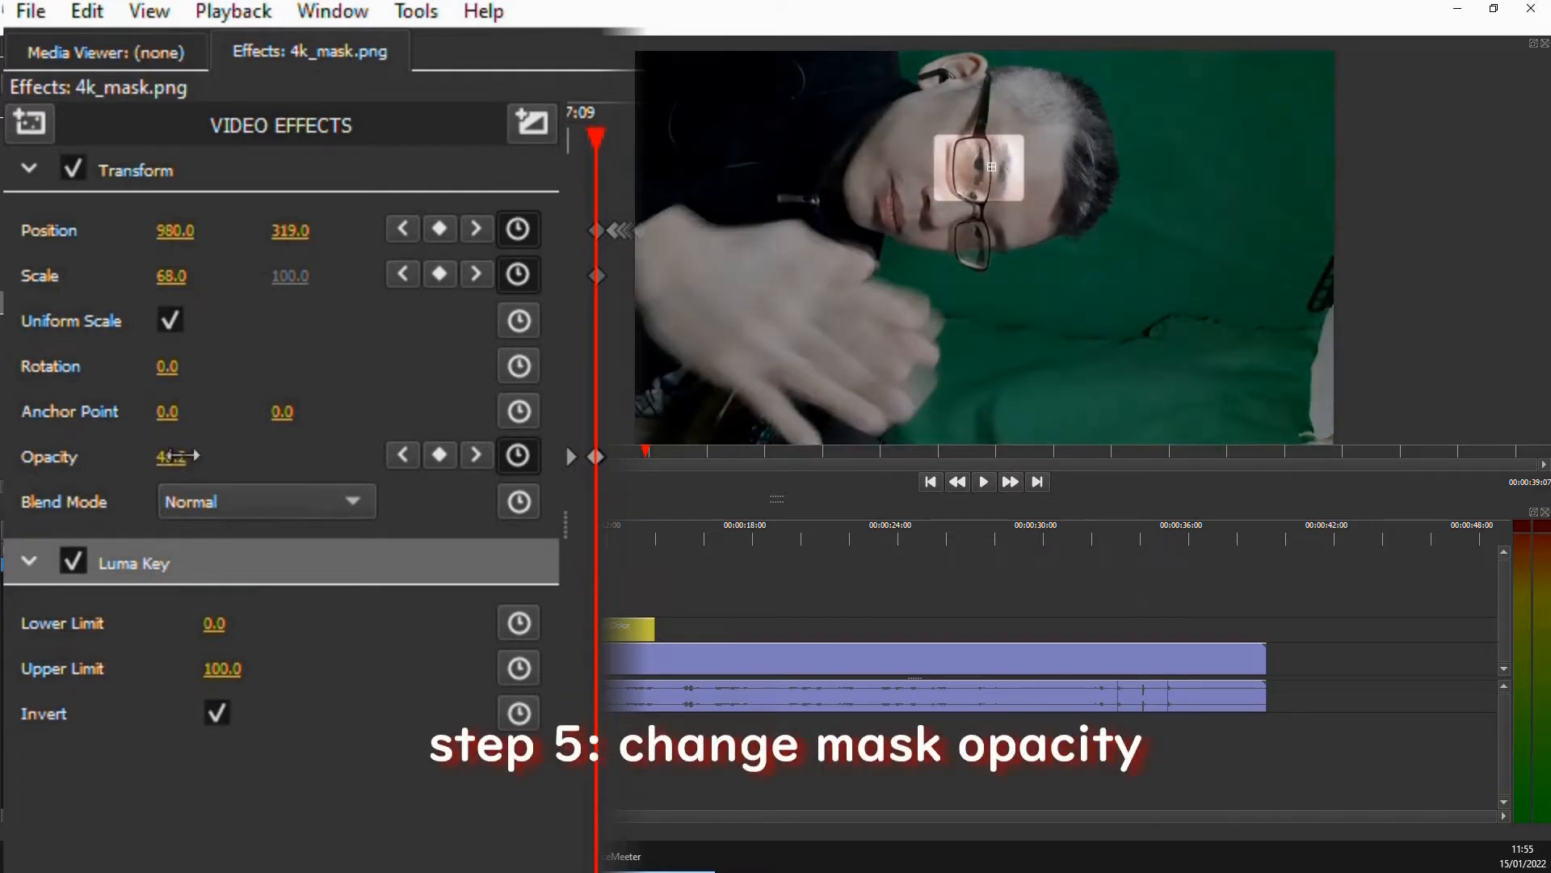